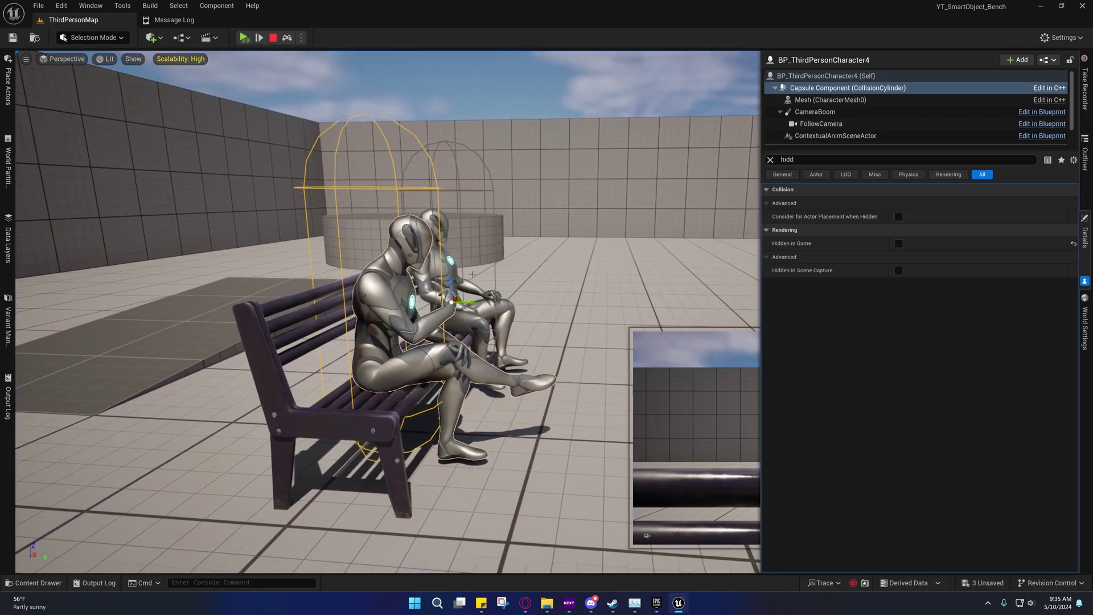
# - Stop the simulation, then select and frame the BP_Bench actor in the viewport
pyautogui.click(273, 38)
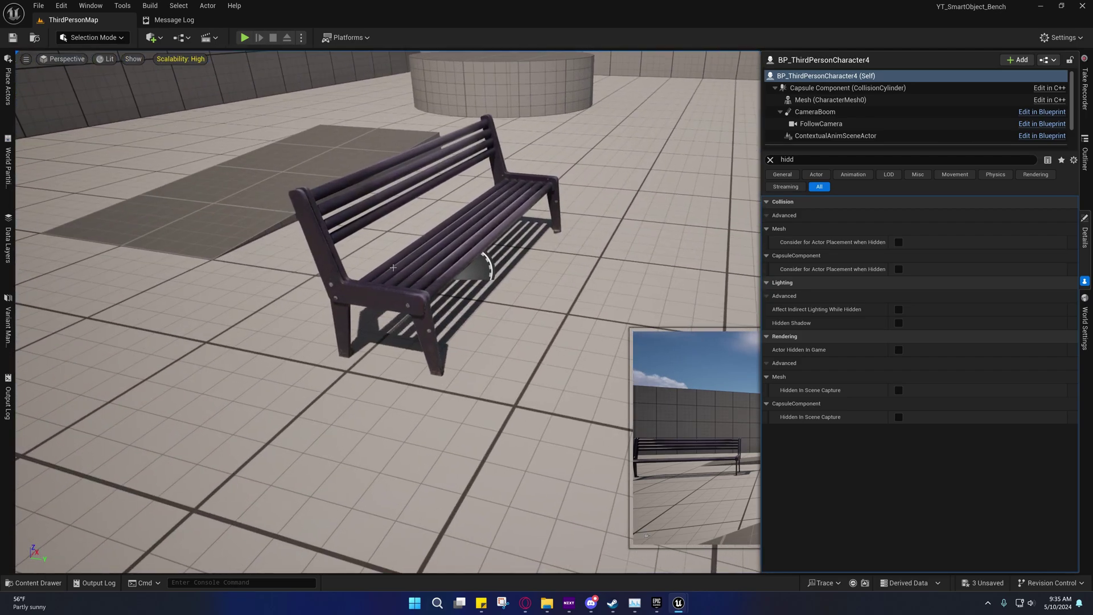
pyautogui.click(464, 267)
pyautogui.moveTo(464, 267); pyautogui.dragTo(466, 308, button='right')
pyautogui.press('f')
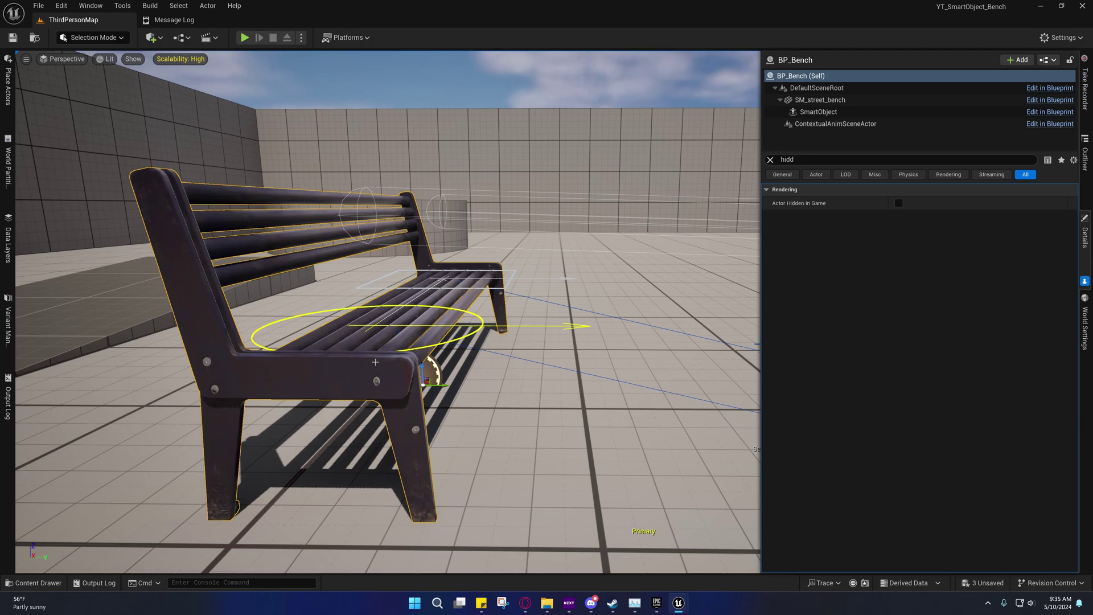
pyautogui.keyDown('alt'); pyautogui.moveTo(375, 362); pyautogui.dragTo(399, 364); pyautogui.keyUp('alt')
pyautogui.moveTo(678, 603)
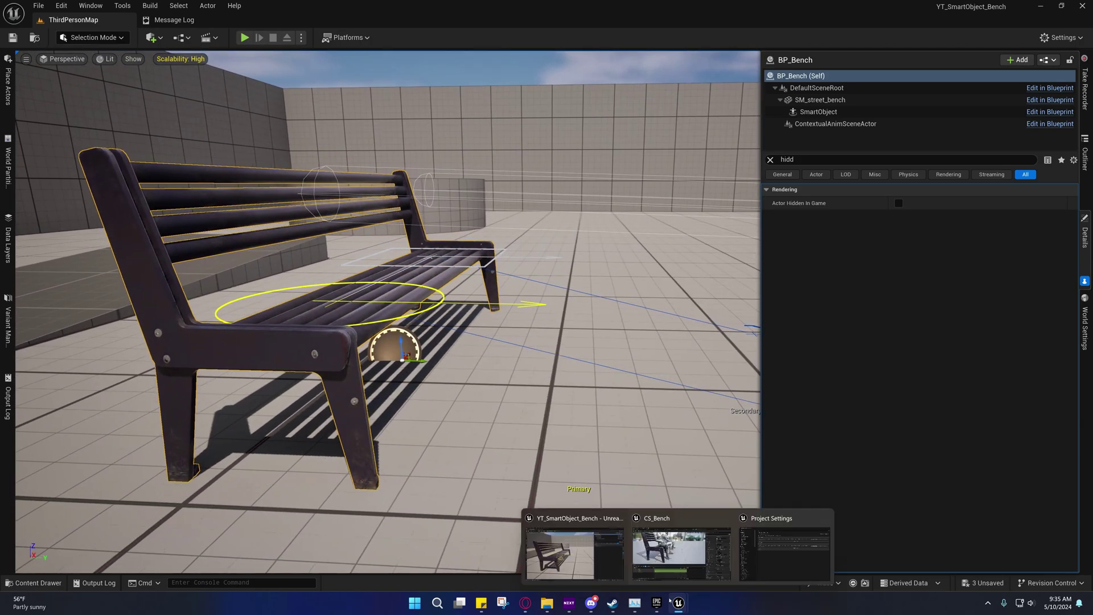
pyautogui.click(681, 549)
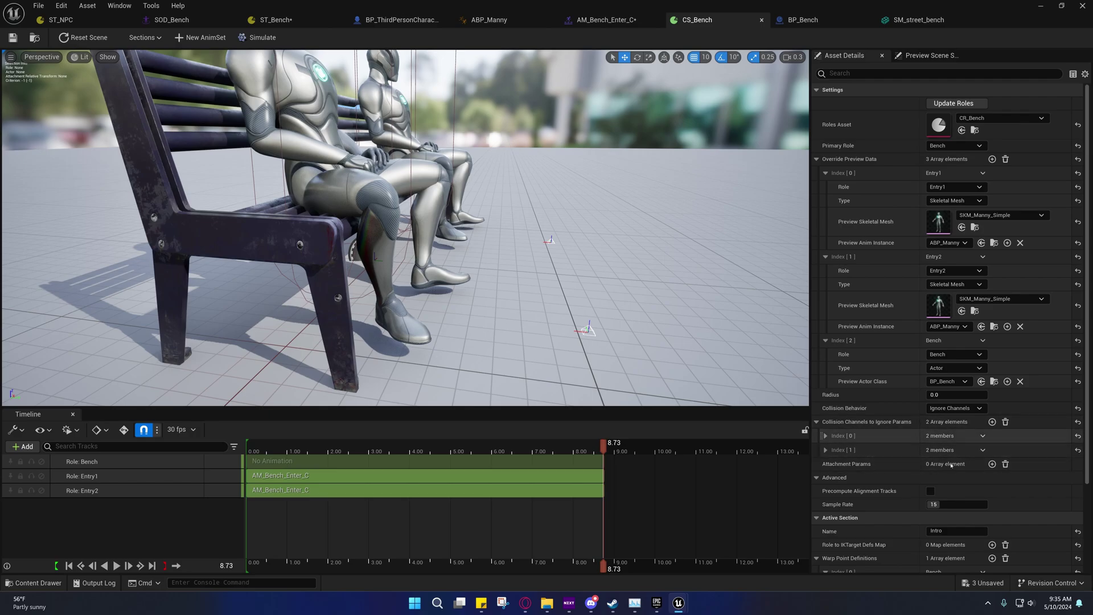
pyautogui.moveTo(585, 325)
pyautogui.mouseDown()
pyautogui.moveTo(619, 329)
pyautogui.moveTo(620, 296)
pyautogui.mouseUp()
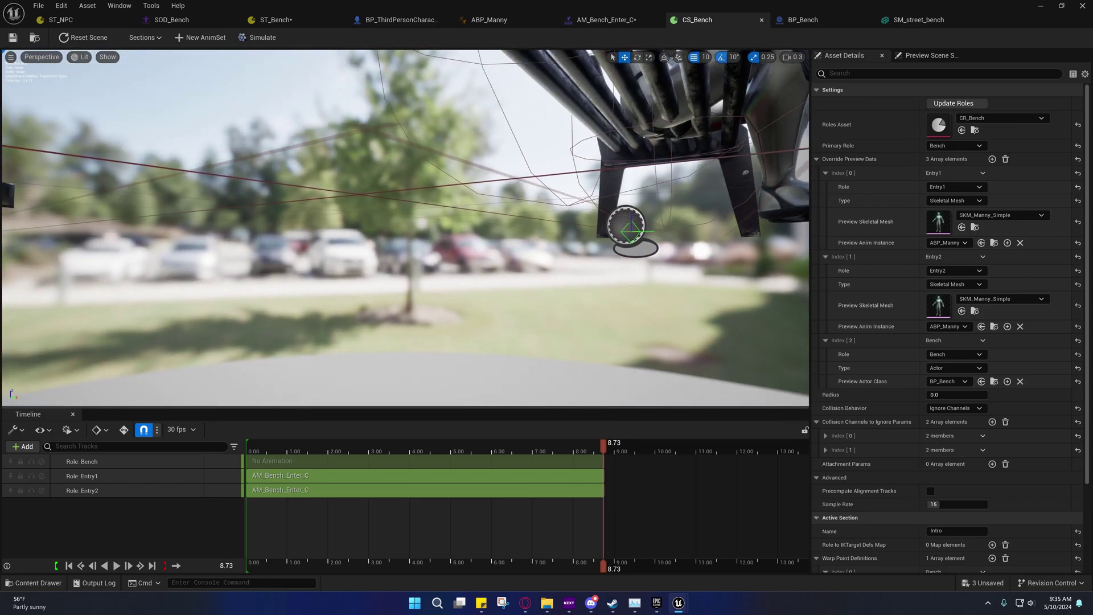
pyautogui.moveTo(566, 270); pyautogui.dragTo(565, 270)
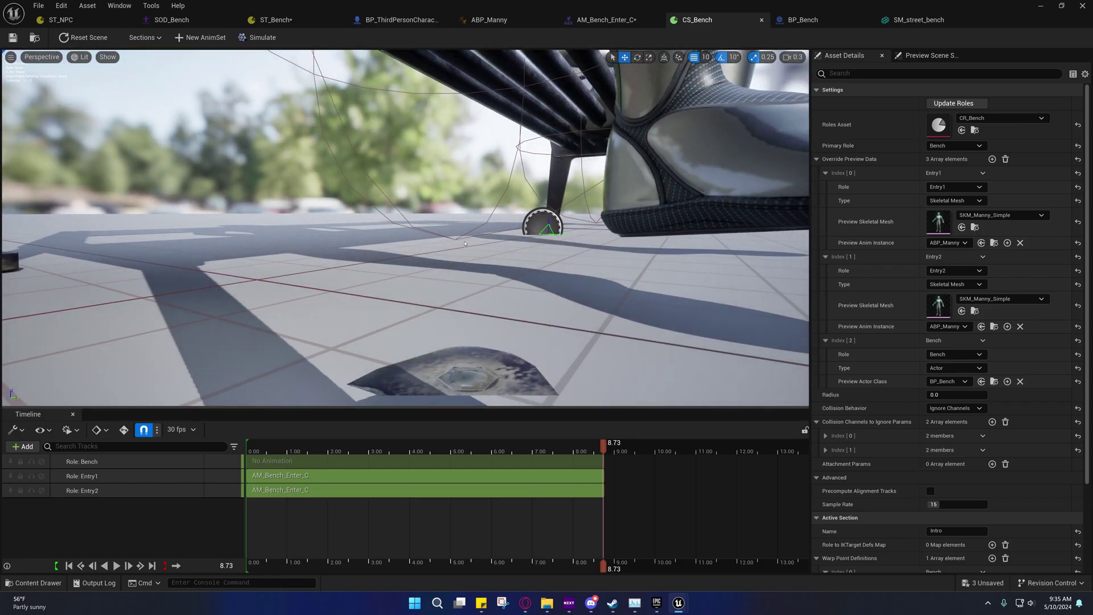
pyautogui.moveTo(451, 240); pyautogui.dragTo(452, 240)
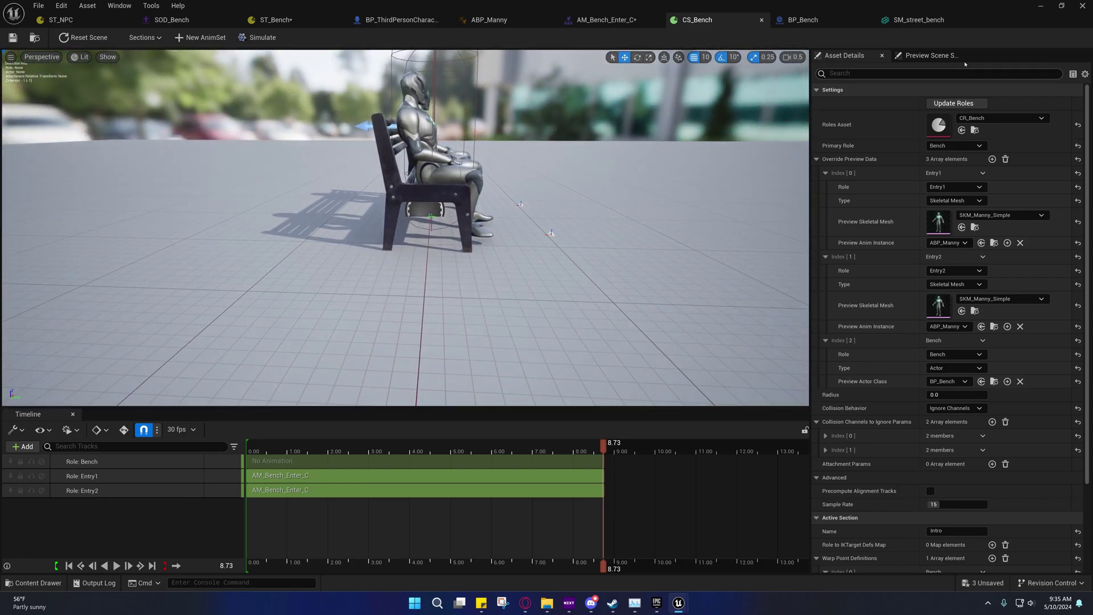
pyautogui.click(1041, 4)
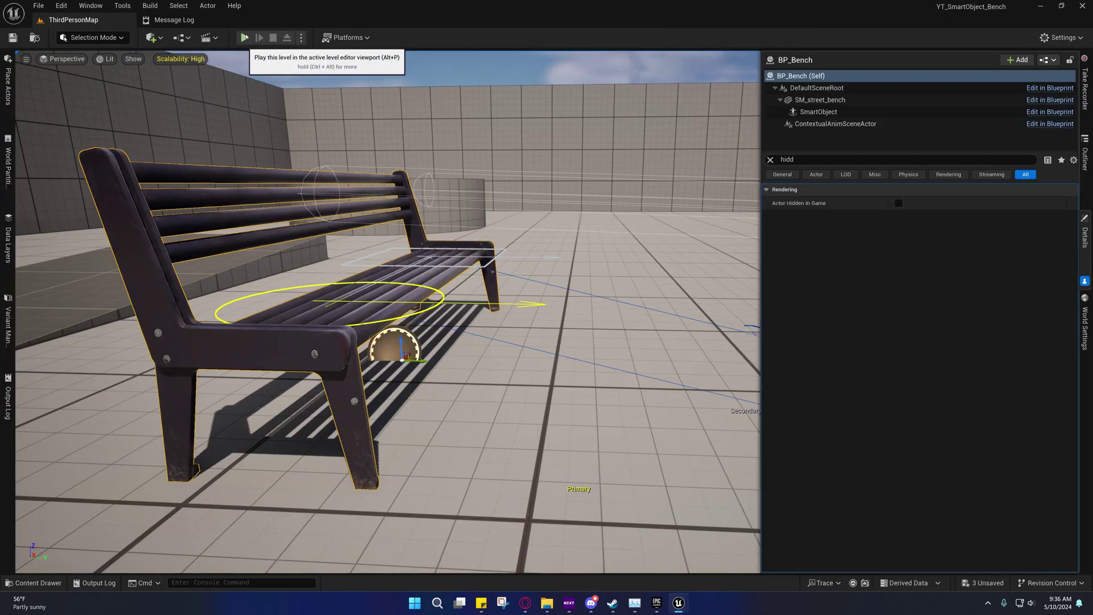
# - Play the level, eject, and untick Hidden in Game on the character's Capsule Component
pyautogui.click(244, 38)
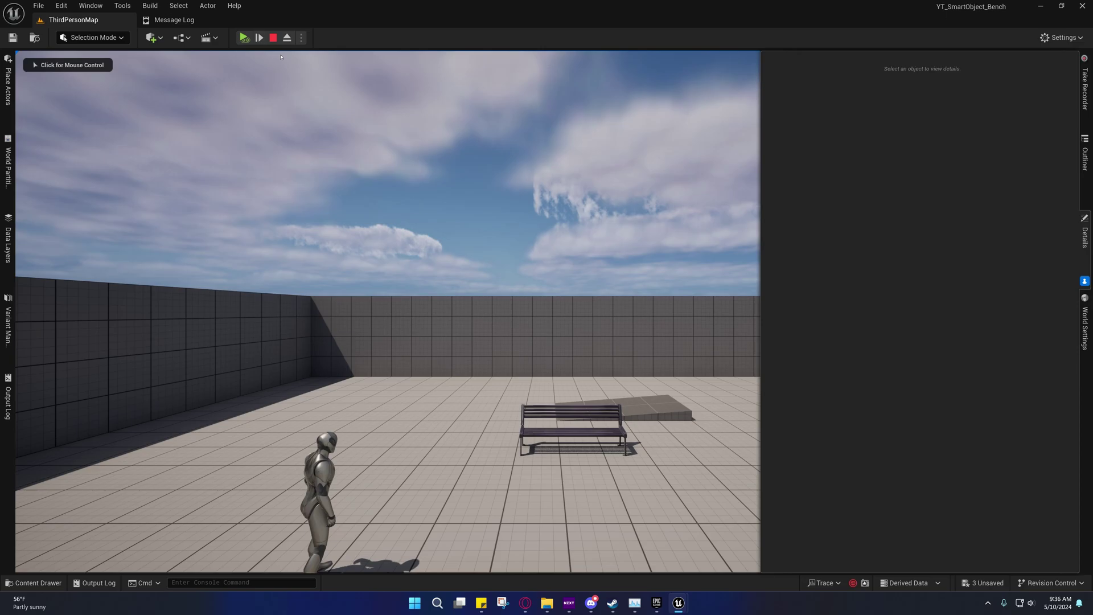
pyautogui.click(287, 37)
pyautogui.click(455, 353)
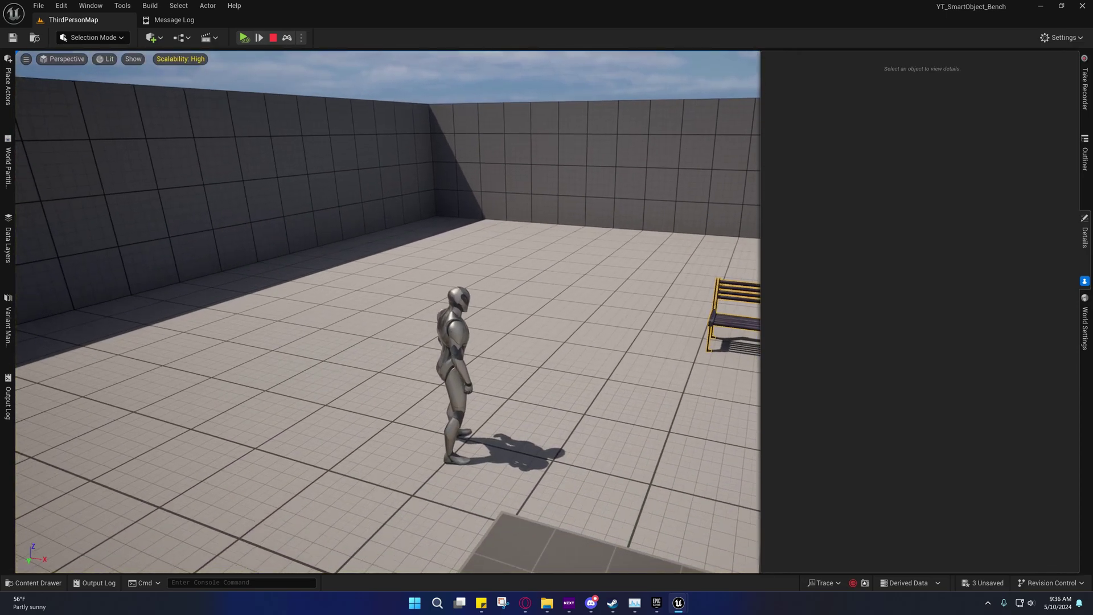
pyautogui.click(822, 88)
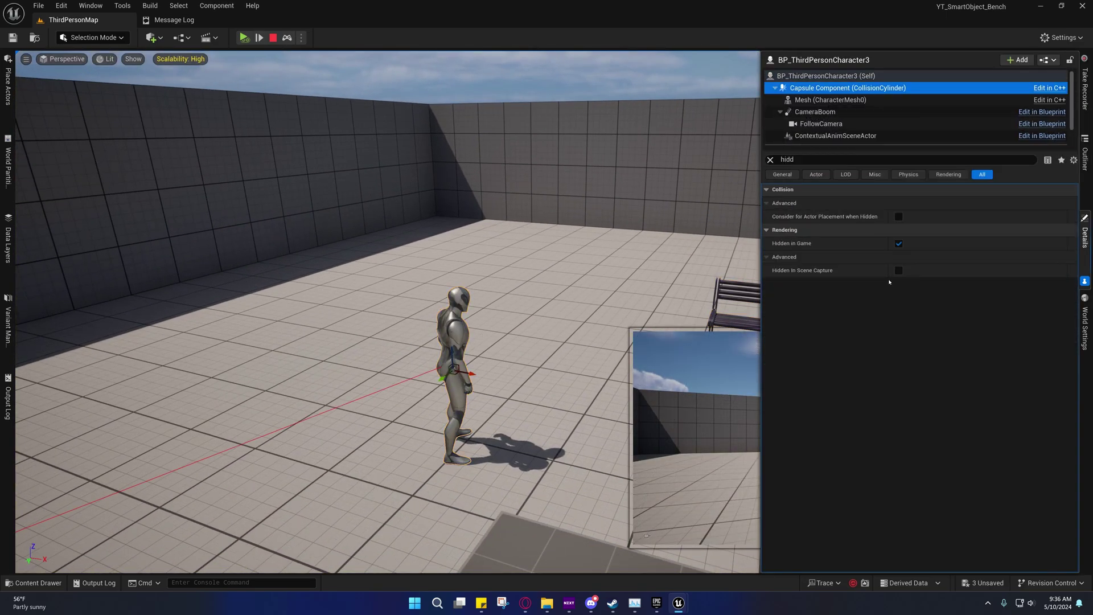
pyautogui.click(899, 243)
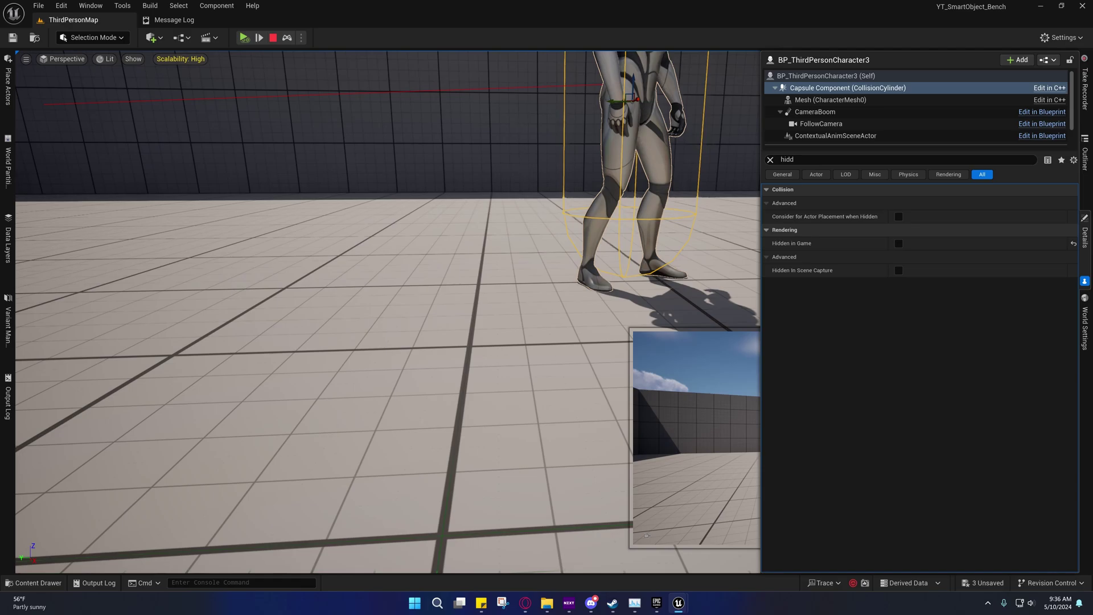
# - Inspect the capsule around the character's feet and legs, then view the CS_Bench preview by the bench leg
pyautogui.moveTo(387, 313); pyautogui.dragTo(387, 313, button='right')
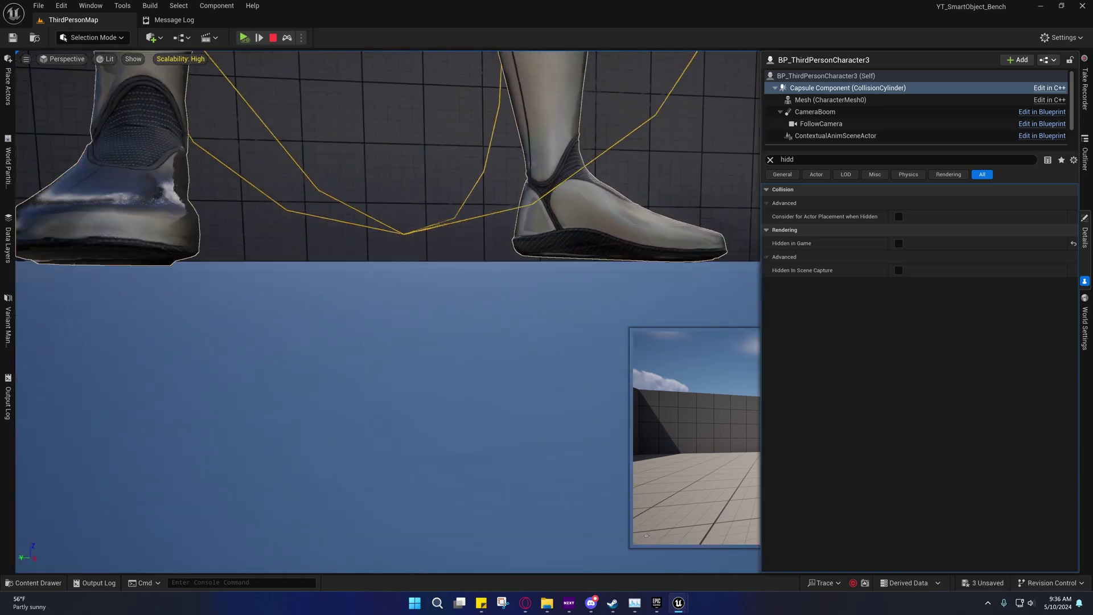
pyautogui.moveTo(457, 286); pyautogui.dragTo(457, 285, button='right')
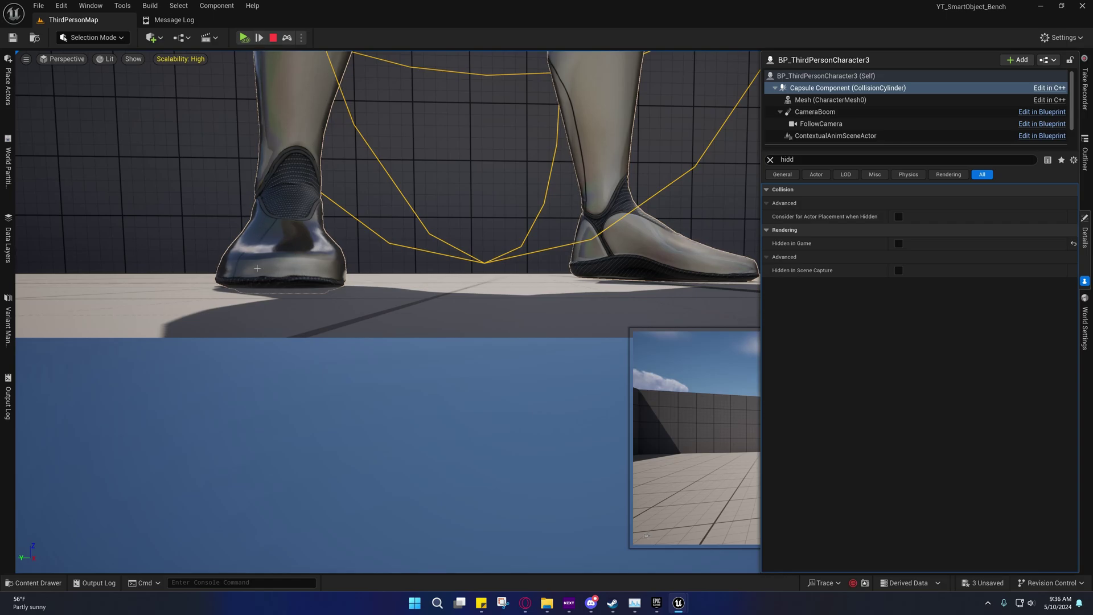
pyautogui.moveTo(334, 281); pyautogui.dragTo(334, 281, button='right')
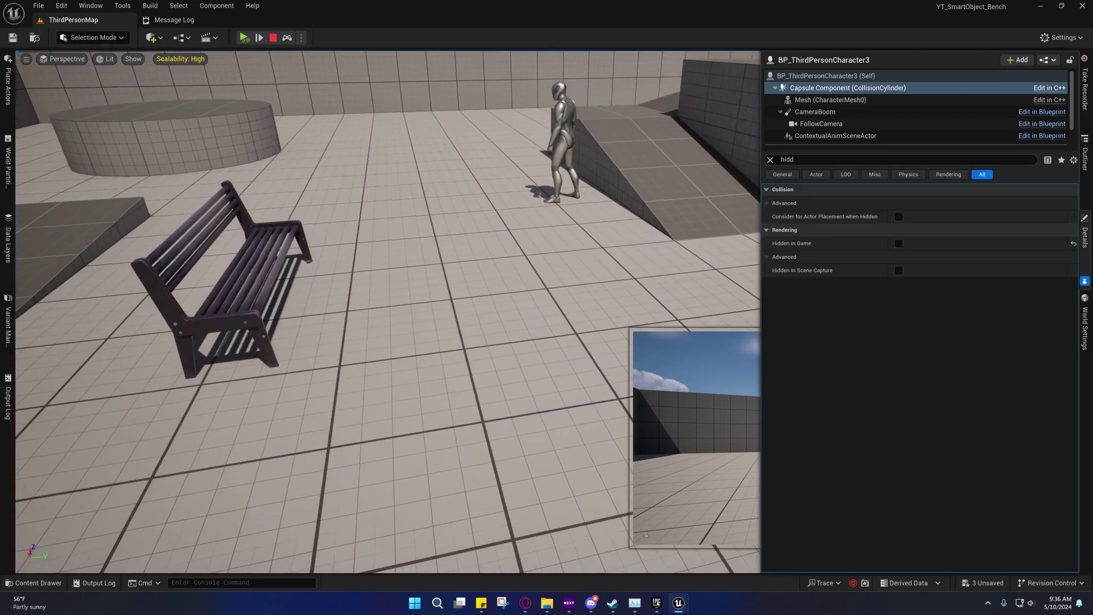
pyautogui.click(681, 552)
pyautogui.moveTo(404, 228); pyautogui.dragTo(404, 227, button='right')
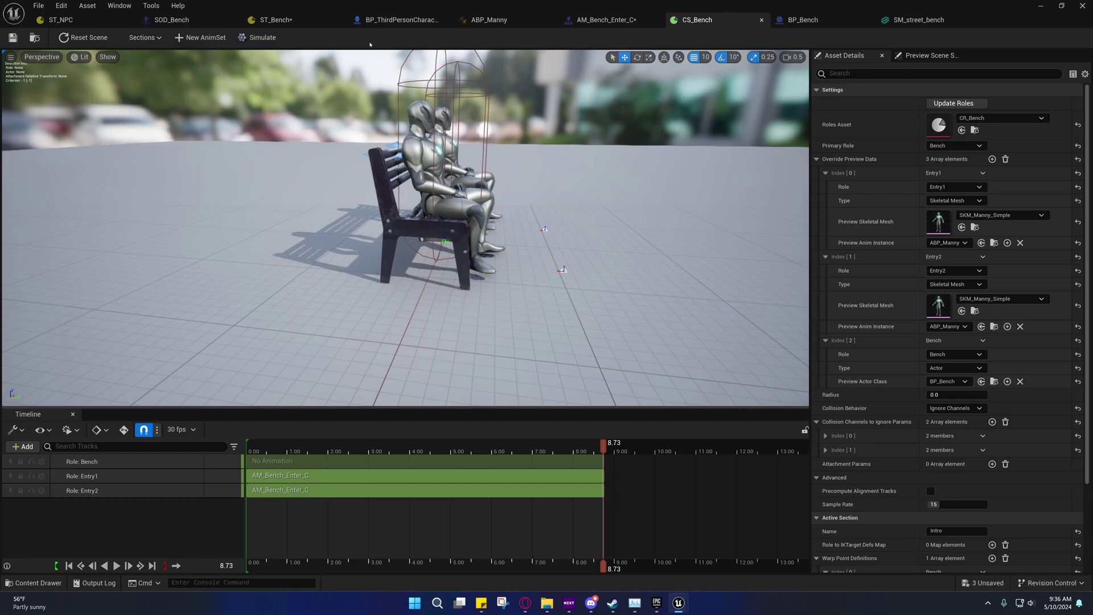
# - Confirm the SmartObject object channel exists in Project Settings > Collision, adding no new channel
pyautogui.click(61, 6)
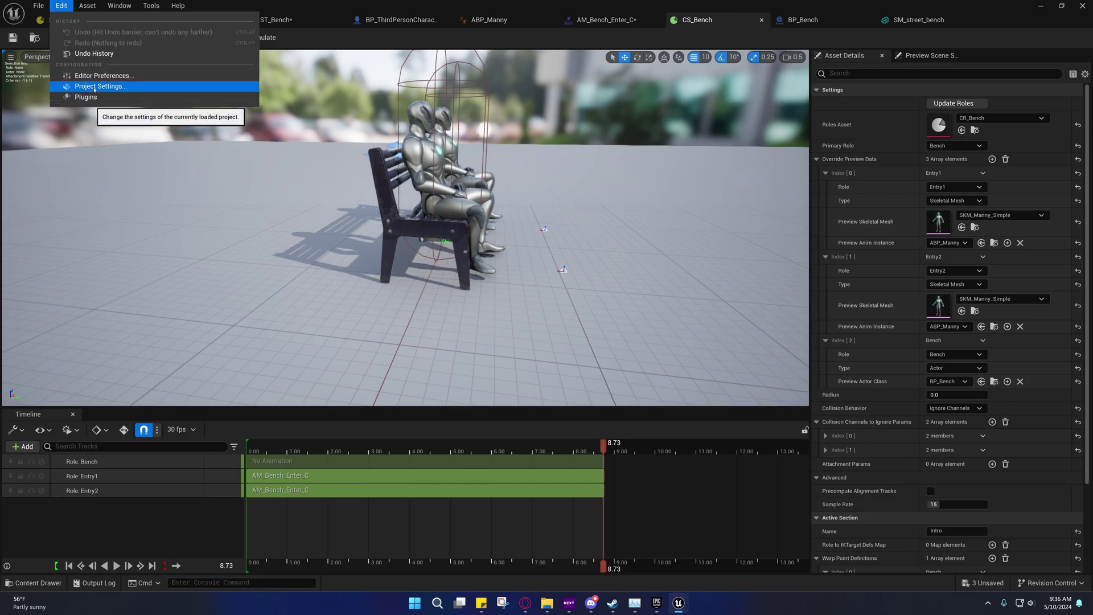
pyautogui.click(94, 88)
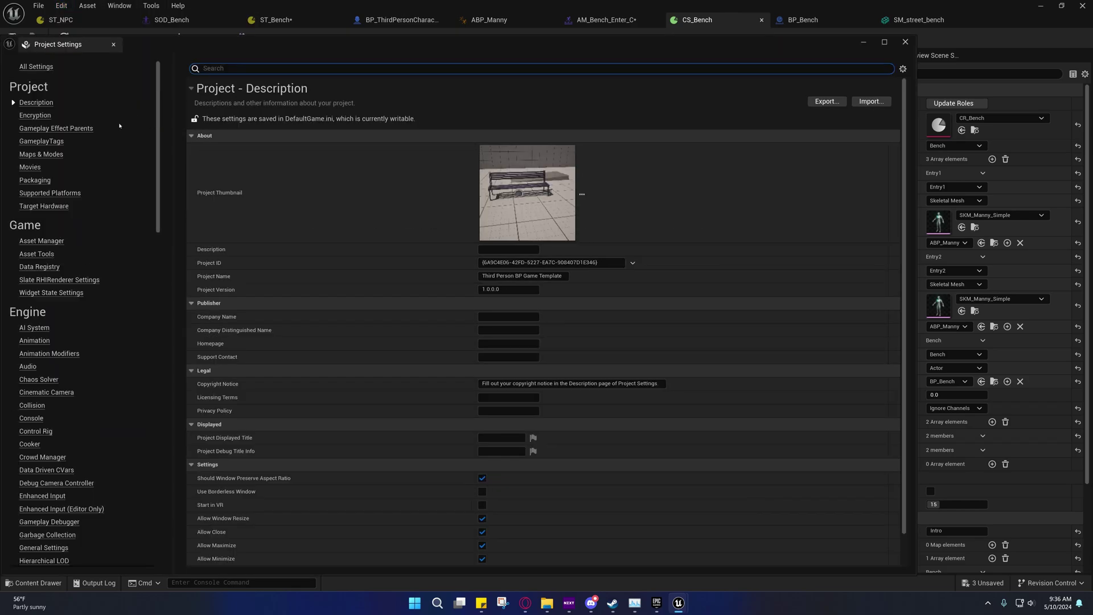
pyautogui.click(33, 405)
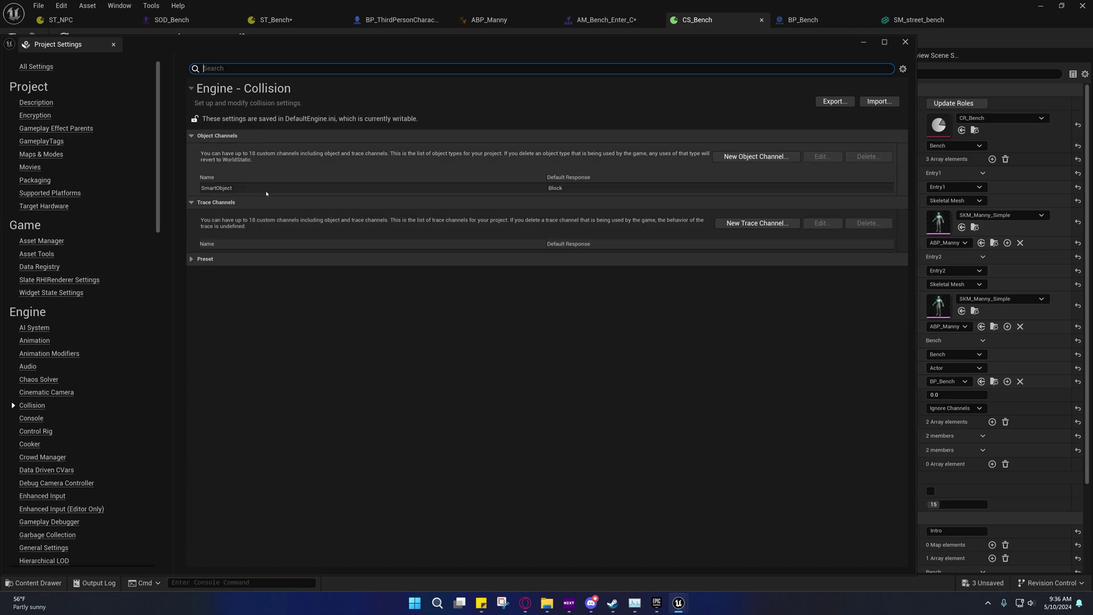
pyautogui.click(726, 158)
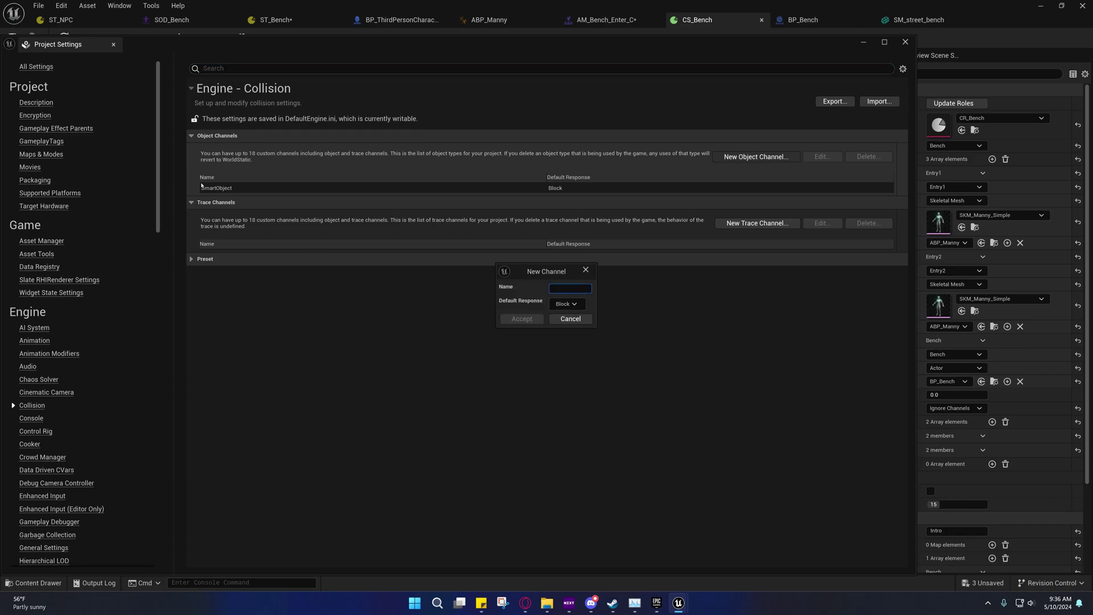
pyautogui.click(570, 320)
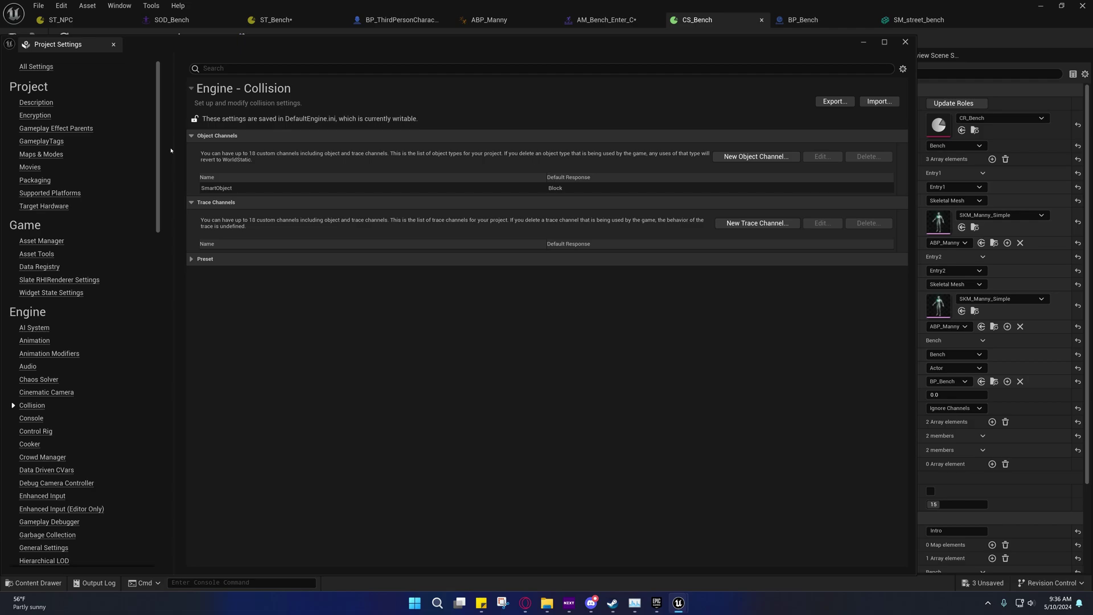
pyautogui.click(863, 44)
pyautogui.click(896, 21)
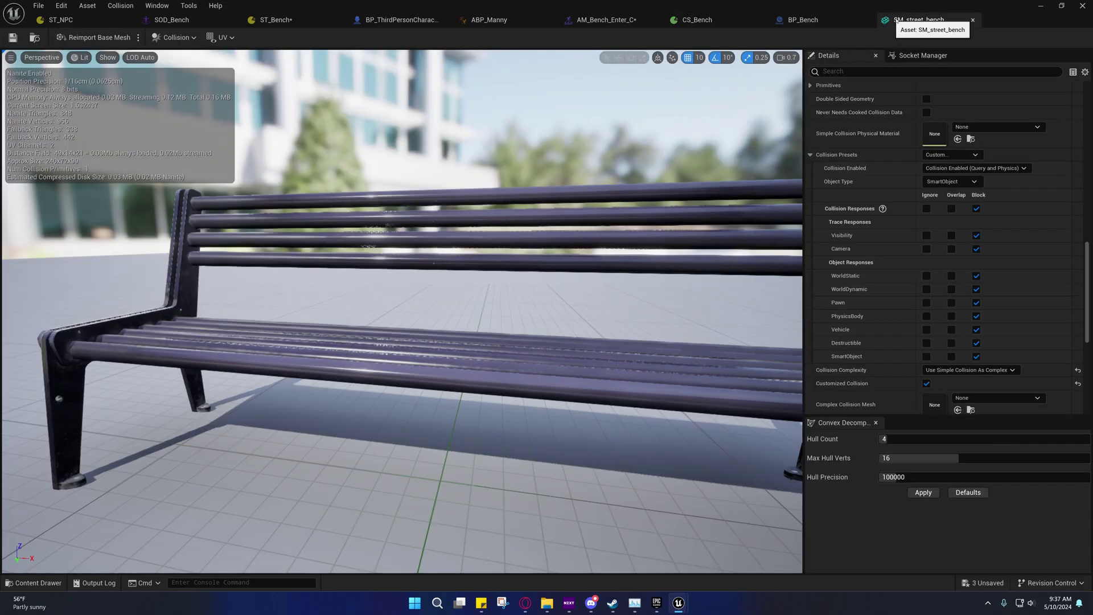
# - Open BP_Bench from the Bench folder, stop its simulation, and open the SM_street_bench mesh
pyautogui.click(801, 23)
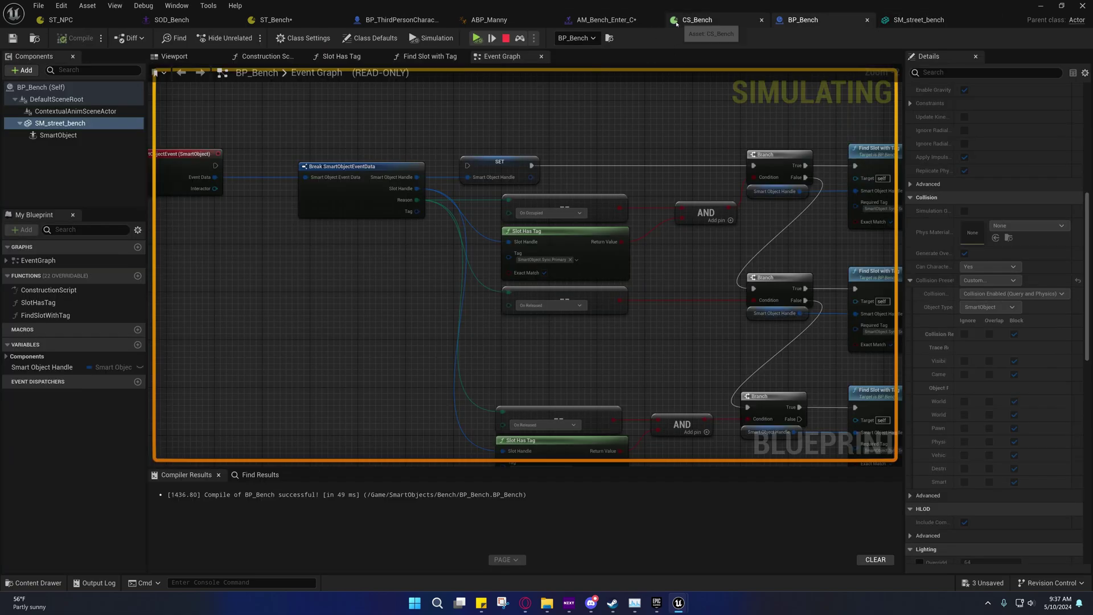
pyautogui.click(696, 21)
pyautogui.scroll(-1, 971, 379)
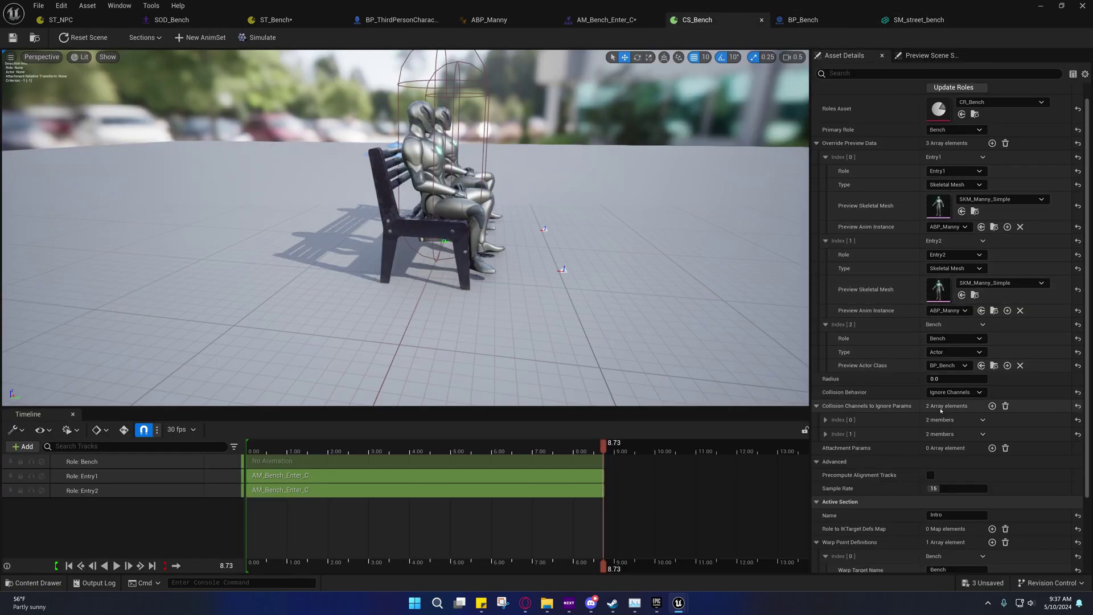
pyautogui.click(995, 366)
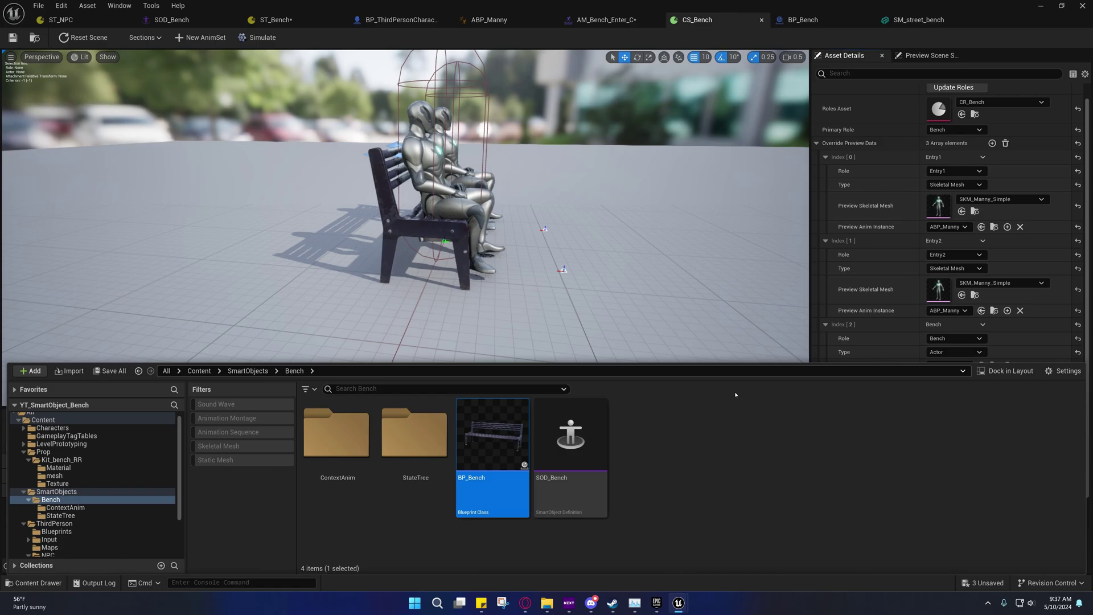
pyautogui.doubleClick(487, 446)
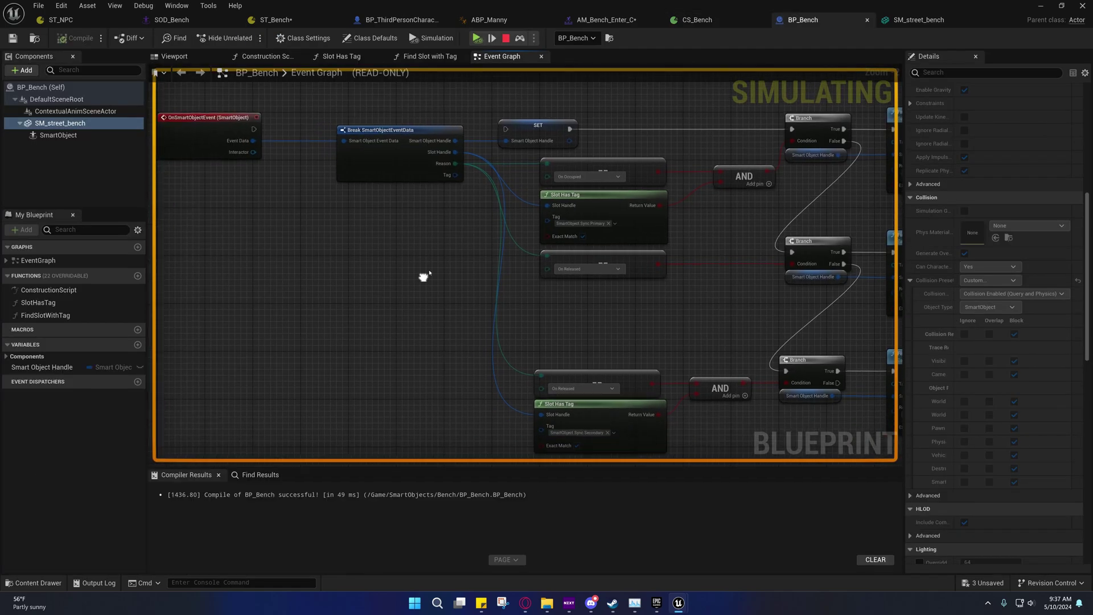
pyautogui.click(506, 38)
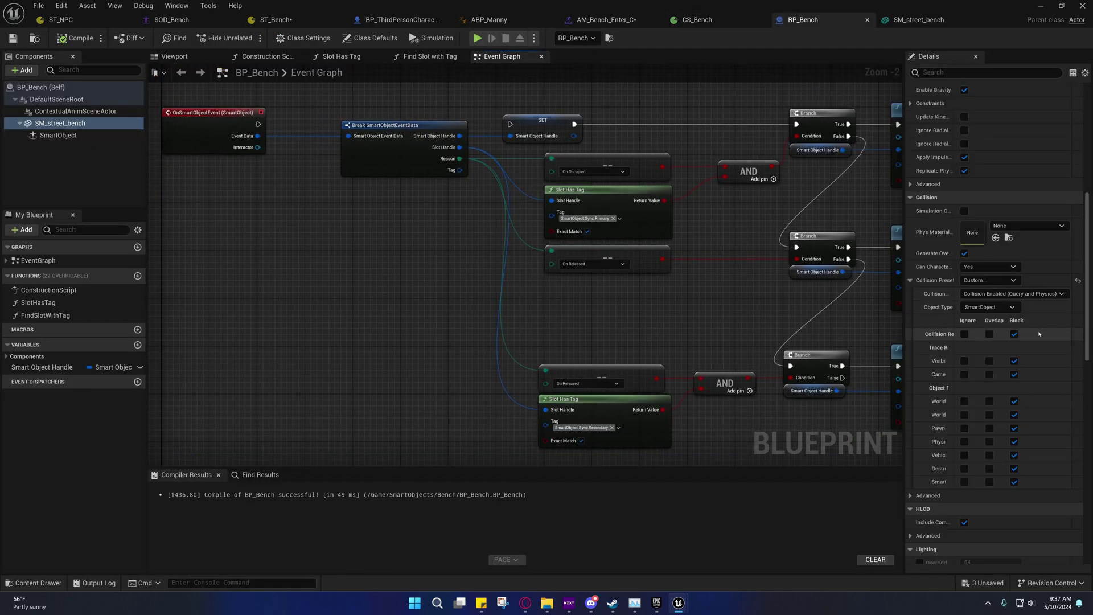
pyautogui.scroll(-3, 952, 256)
pyautogui.scroll(5, 951, 256)
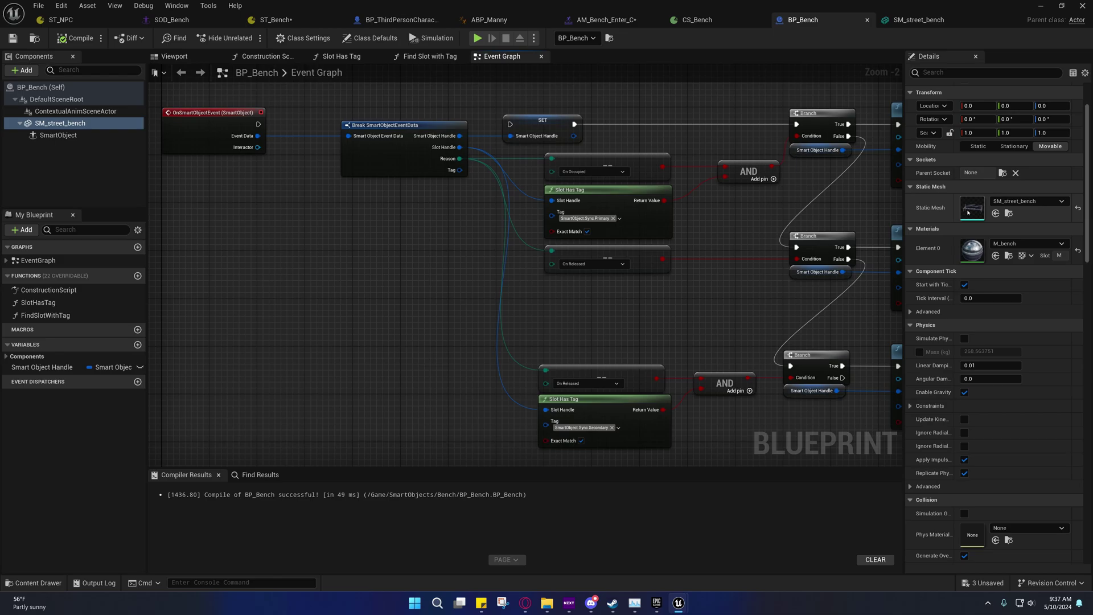
pyautogui.doubleClick(967, 215)
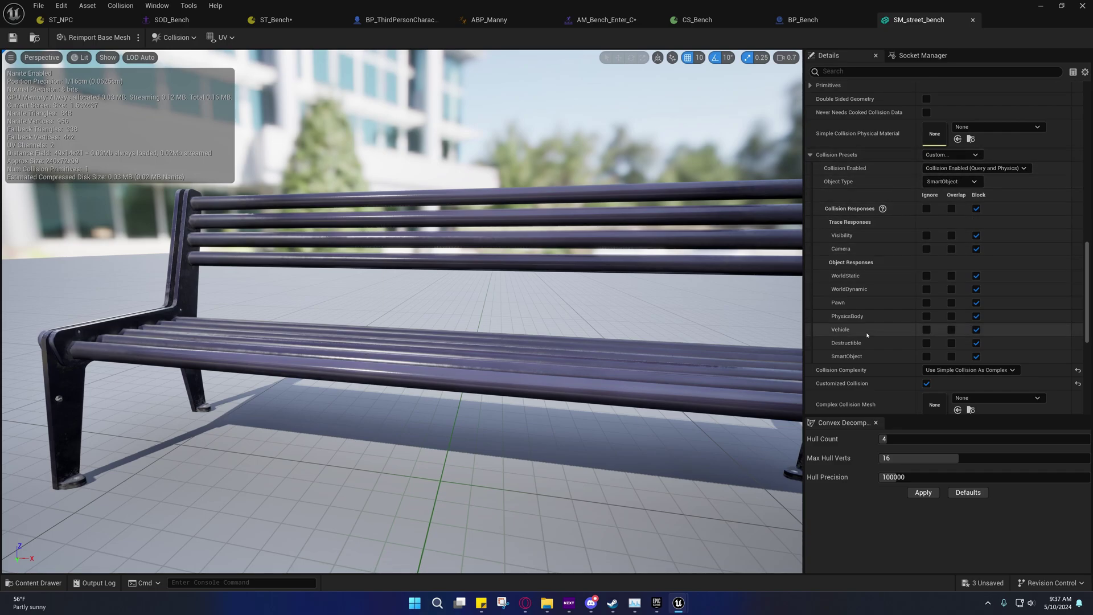
# - In BP_Bench, set the bench mesh collision to Custom with SmartObject object type, then compile
pyautogui.click(803, 19)
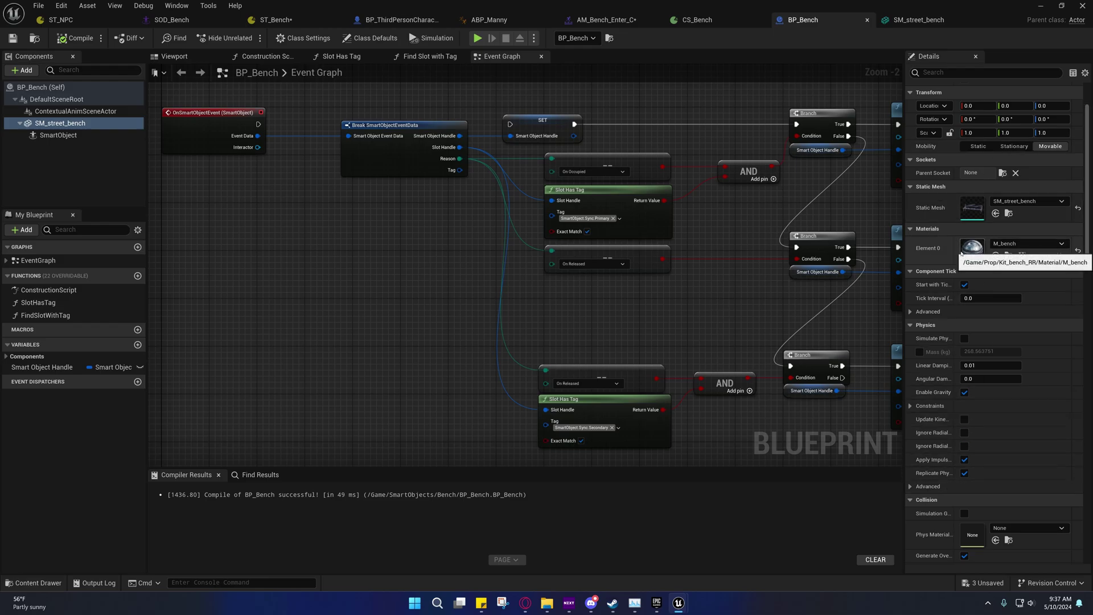
pyautogui.scroll(-3, 962, 252)
pyautogui.scroll(-3, 968, 252)
pyautogui.scroll(-2, 974, 252)
pyautogui.scroll(-2, 979, 252)
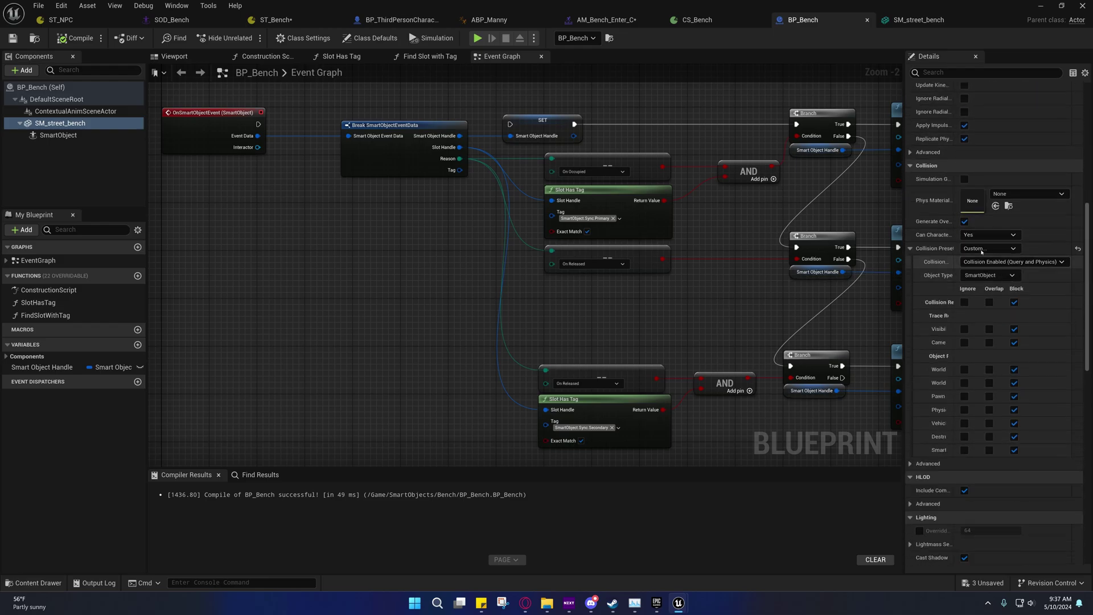
pyautogui.click(978, 249)
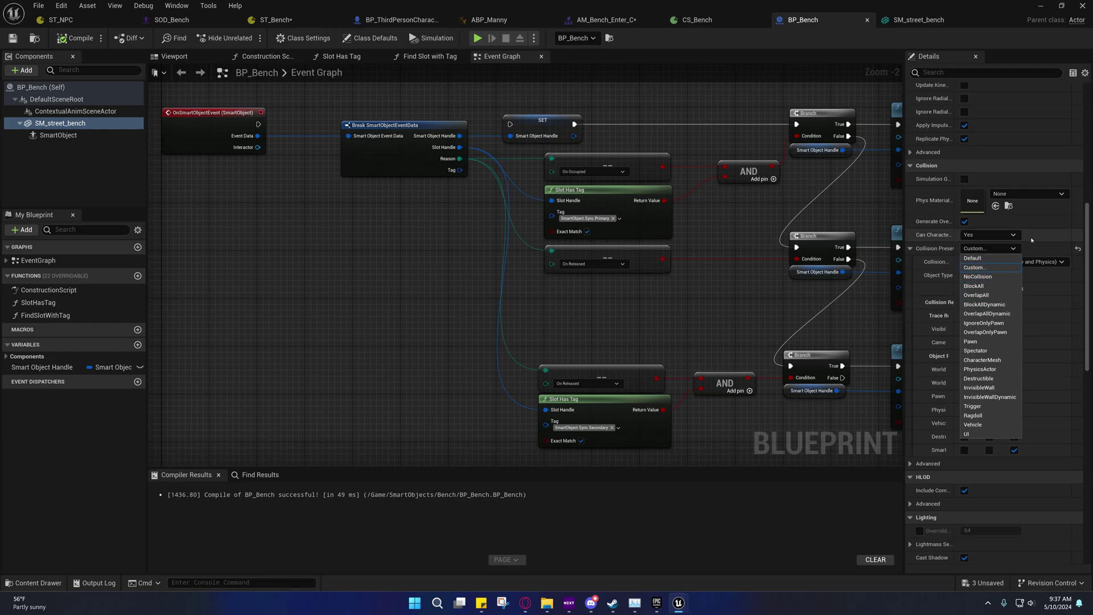
pyautogui.click(984, 304)
pyautogui.click(989, 248)
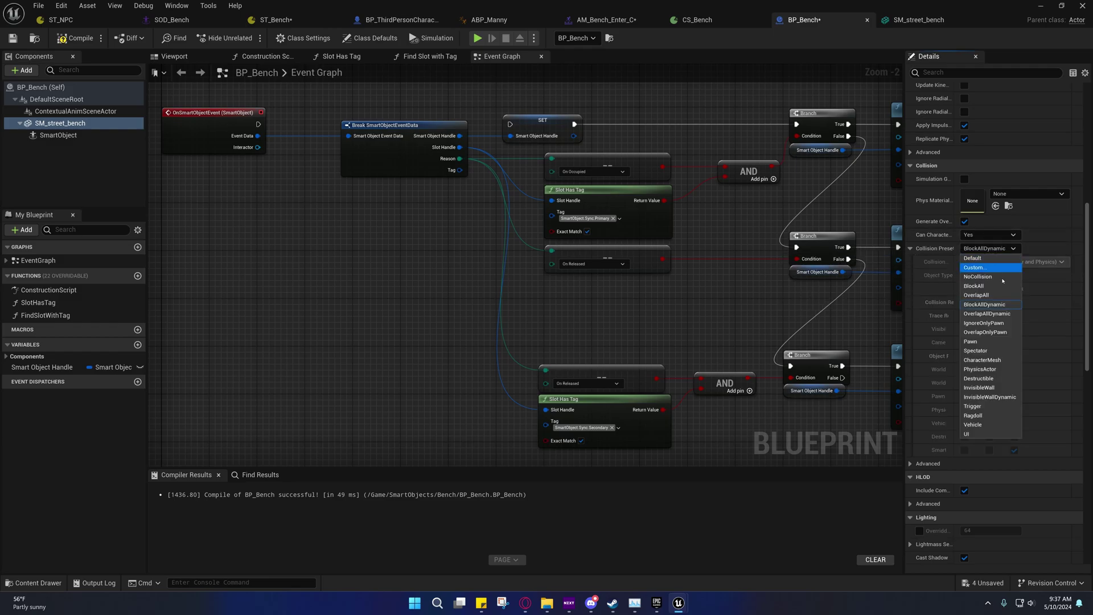
pyautogui.click(974, 267)
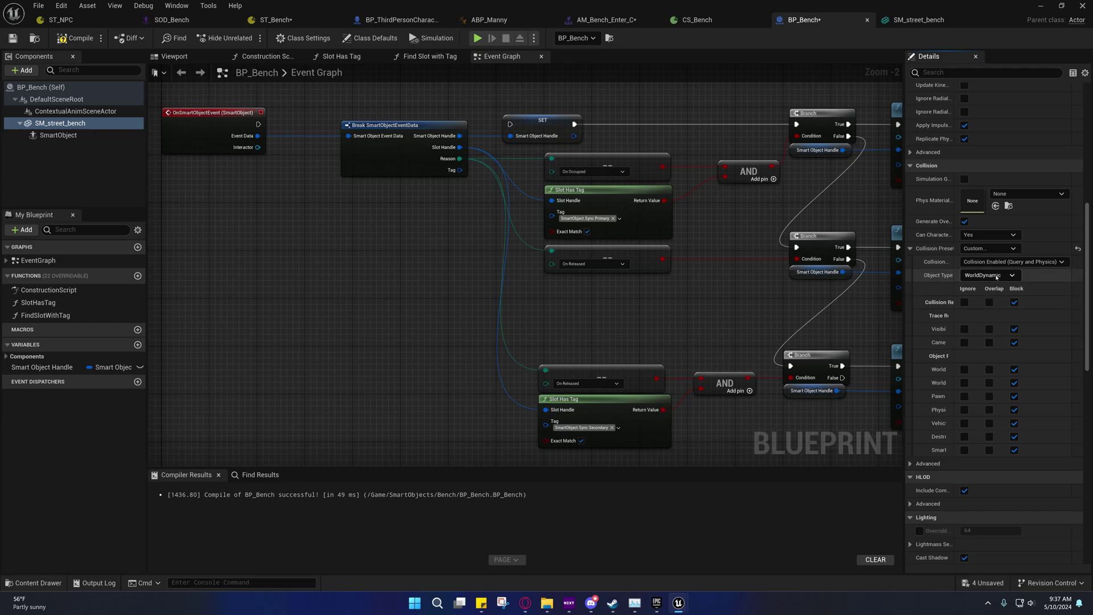
pyautogui.click(996, 277)
pyautogui.click(976, 340)
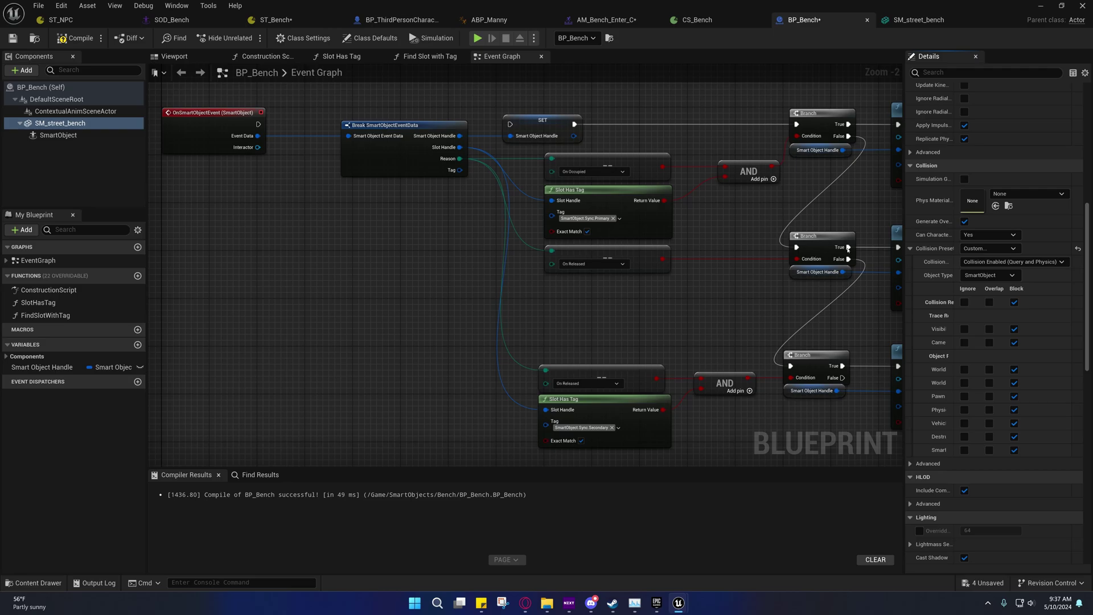
pyautogui.click(73, 38)
pyautogui.moveTo(718, 254)
pyautogui.mouseDown(button='right')
pyautogui.moveTo(752, 244)
pyautogui.moveTo(706, 182)
pyautogui.mouseUp(button='right')
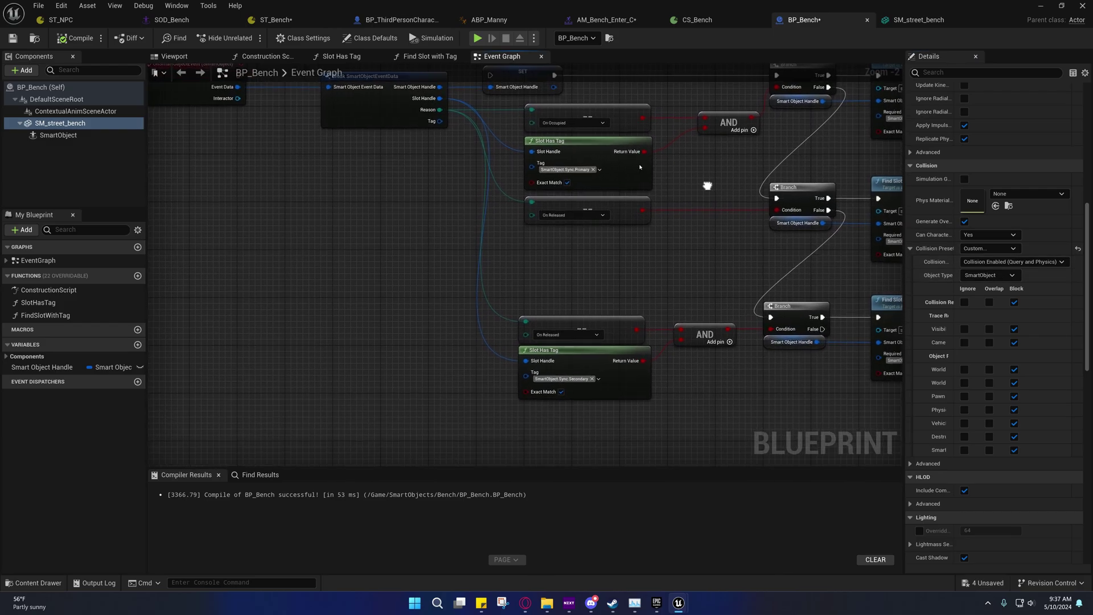
# - Save the ST_Bench state tree asset
pyautogui.click(276, 19)
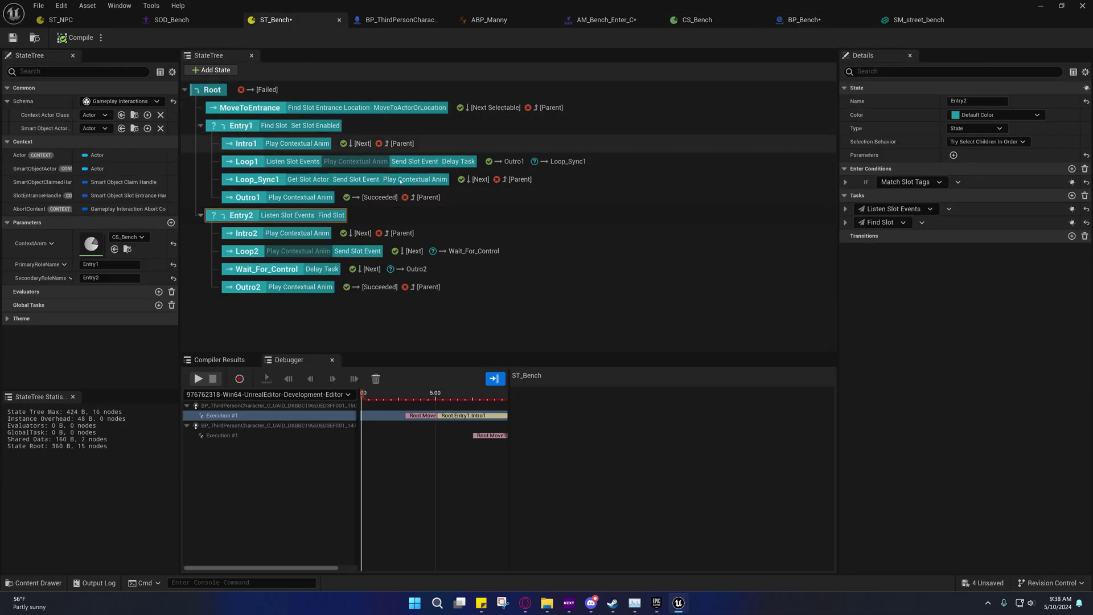
pyautogui.click(46, 583)
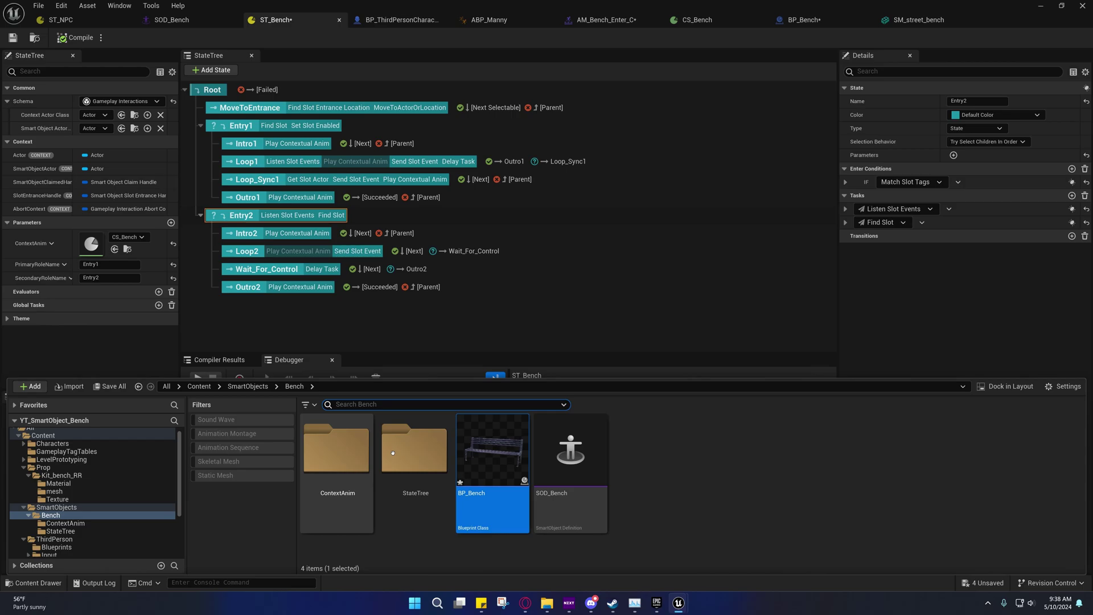
pyautogui.click(59, 531)
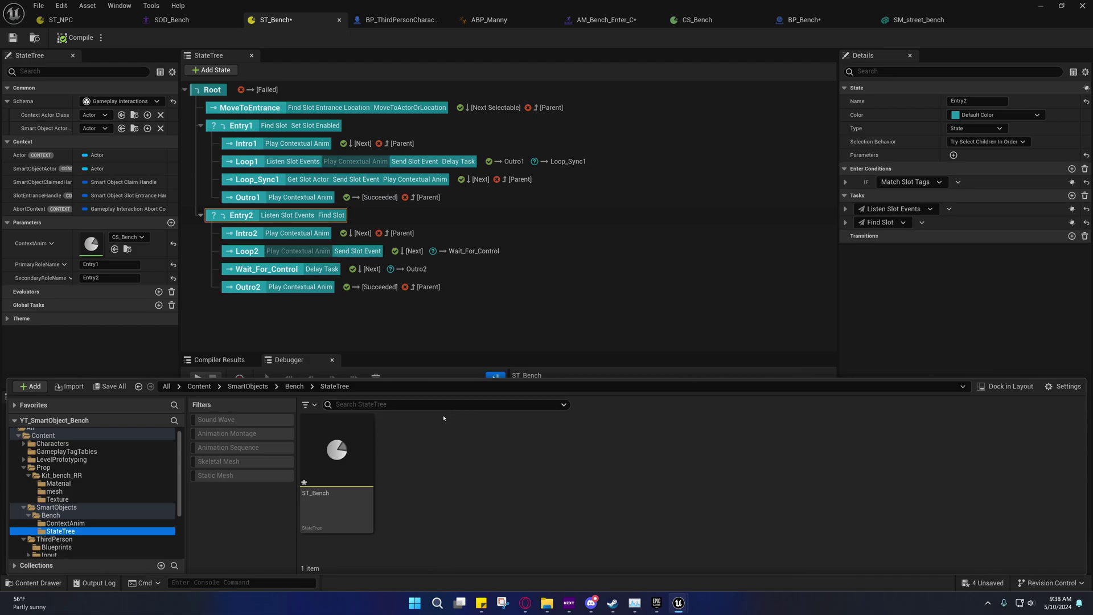
pyautogui.moveTo(337, 469)
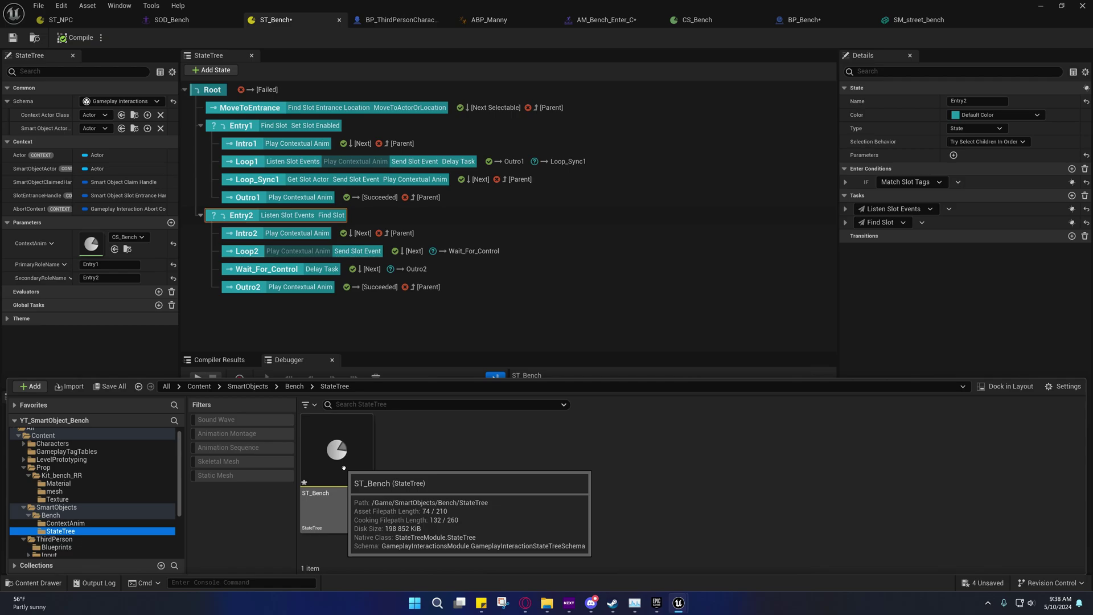
pyautogui.rightClick(344, 468)
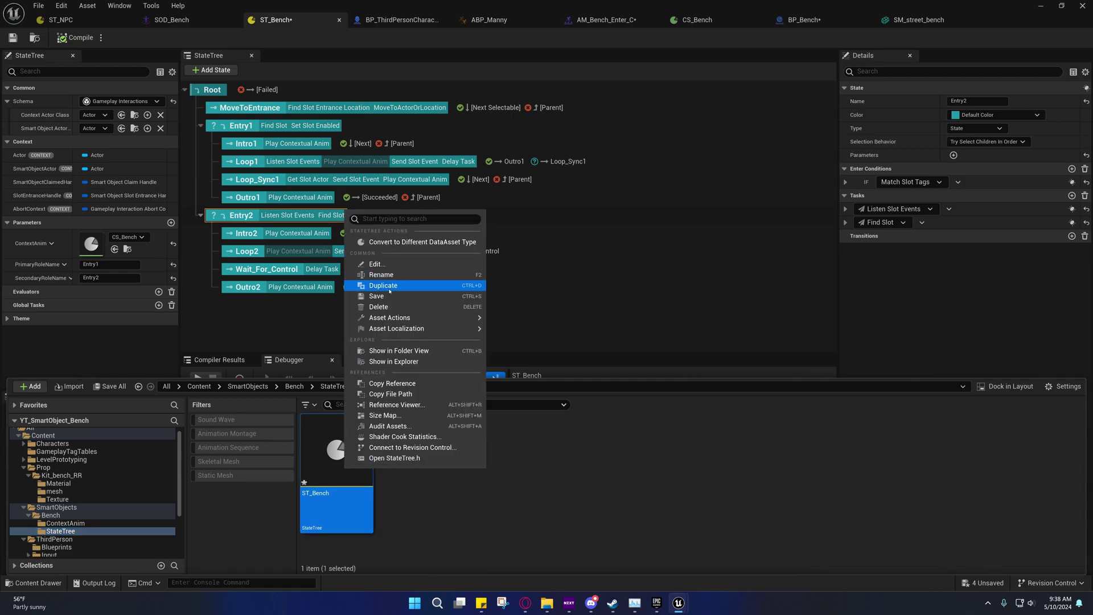
pyautogui.click(347, 338)
pyautogui.hotkey('ctrl', 's')
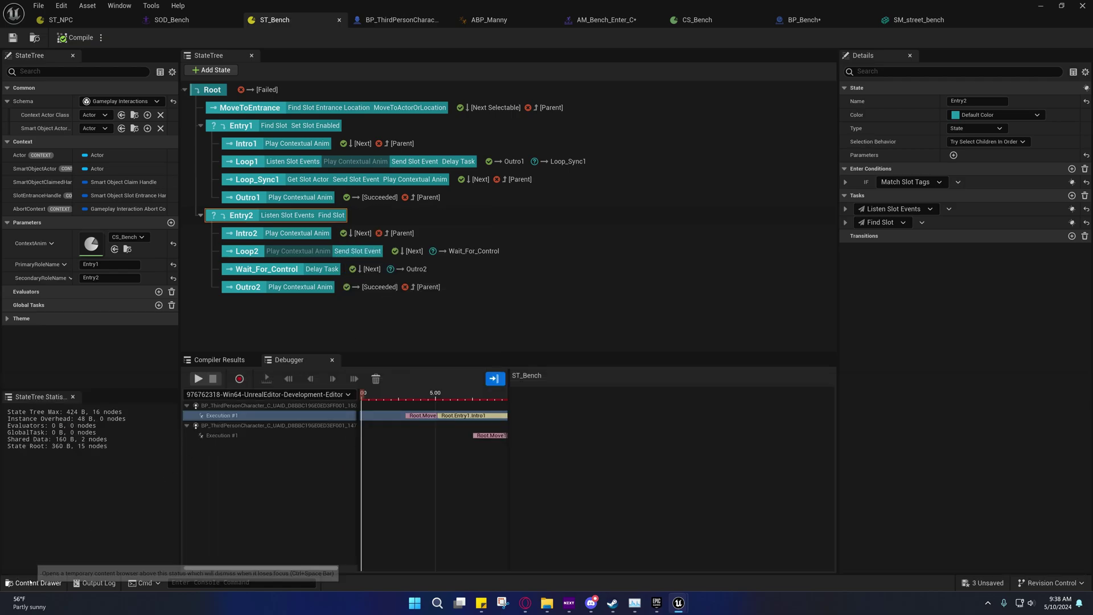
# - Create a StateTreeTaskBlueprintBase blueprint named STT_SetCollision in NPC/StateTree/Tasks/Utility
pyautogui.click(35, 583)
pyautogui.scroll(-5, 51, 537)
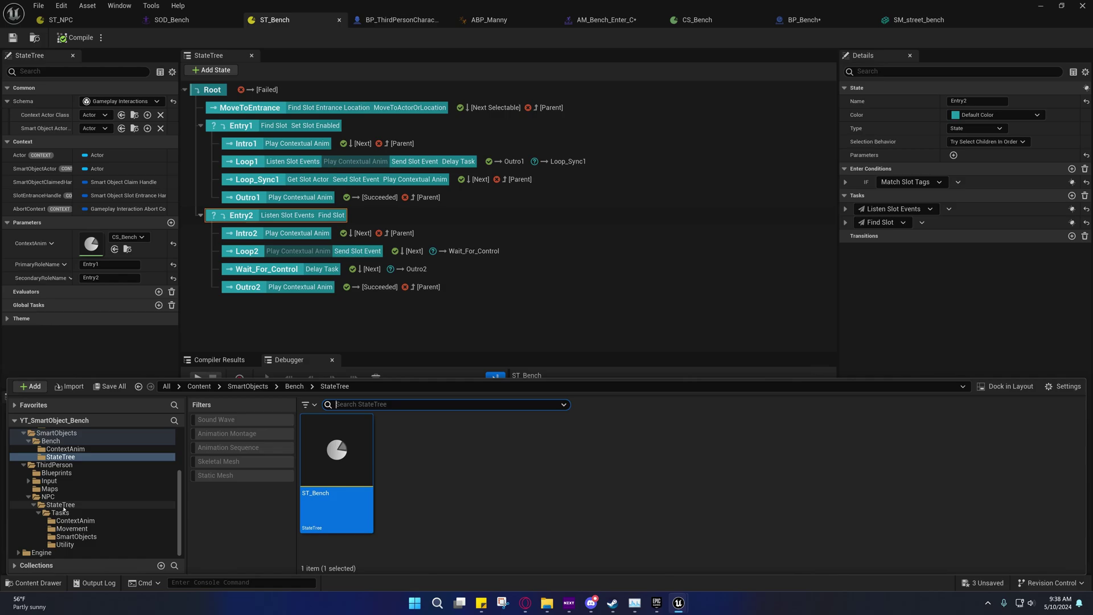
pyautogui.click(65, 544)
pyautogui.rightClick(429, 469)
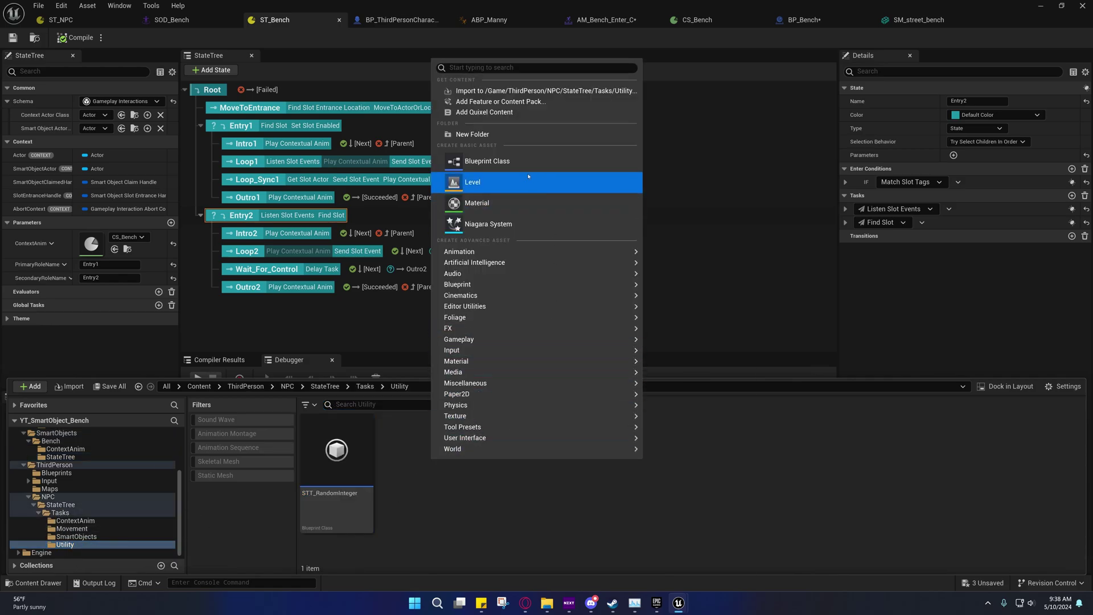
pyautogui.click(478, 161)
pyautogui.write('State')
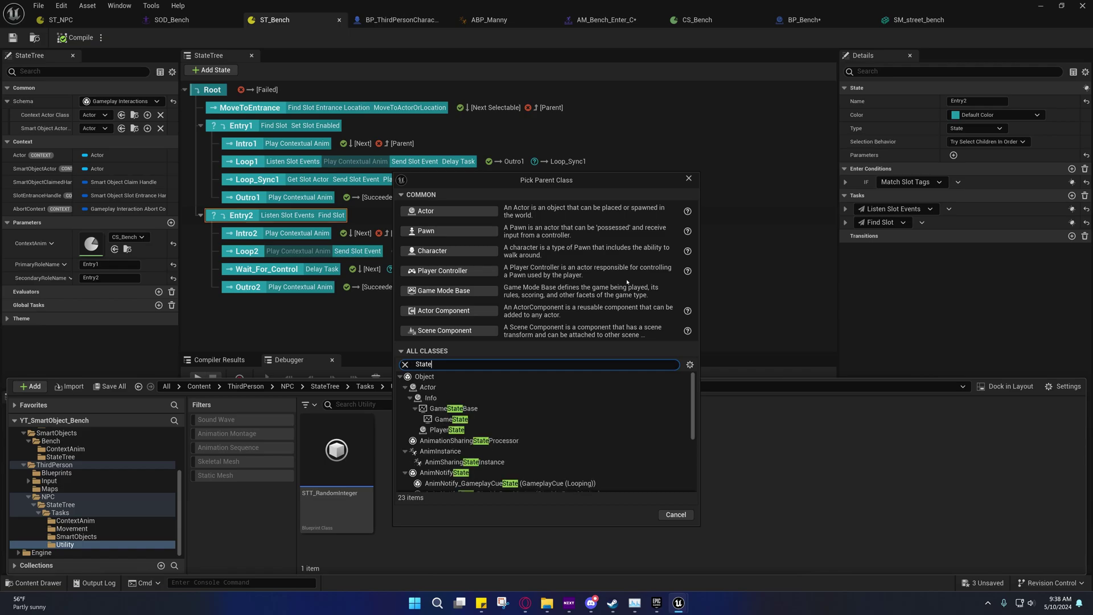
pyautogui.write('Tree')
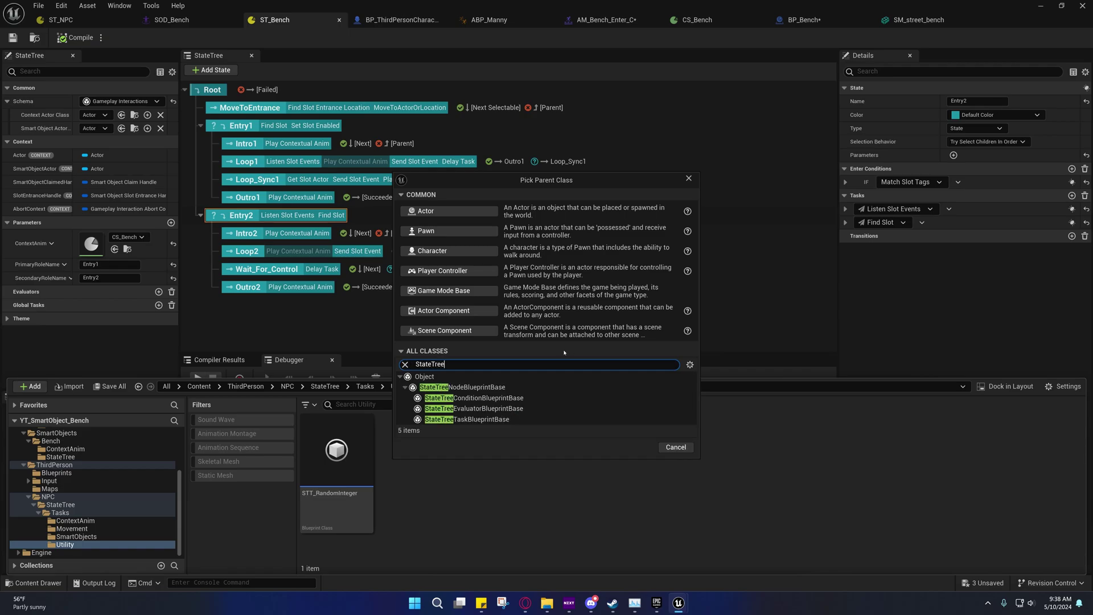
pyautogui.click(467, 418)
pyautogui.click(626, 447)
pyautogui.write('STT_SetCollisio')
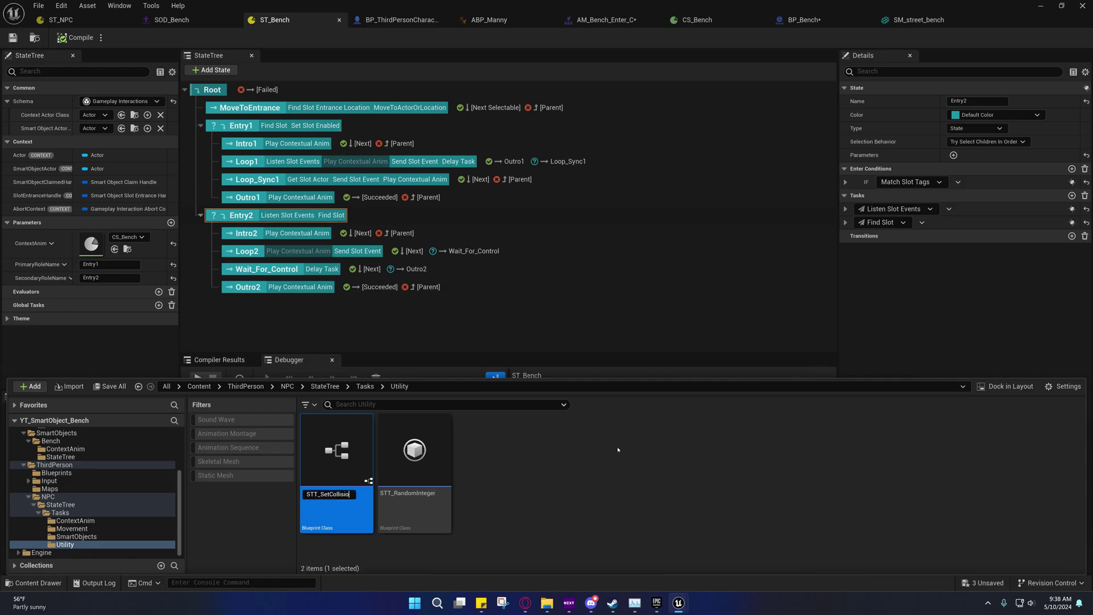
pyautogui.write('n')
pyautogui.press('Return')
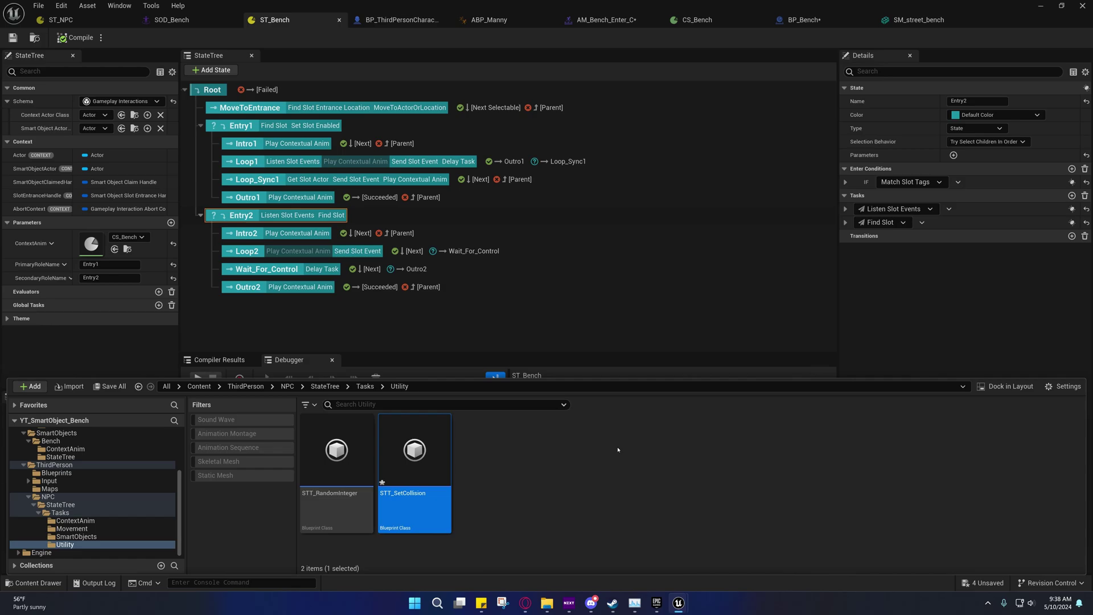
# - Override the EnterState and ExitState events in the STT_SetCollision graph
pyautogui.doubleClick(418, 456)
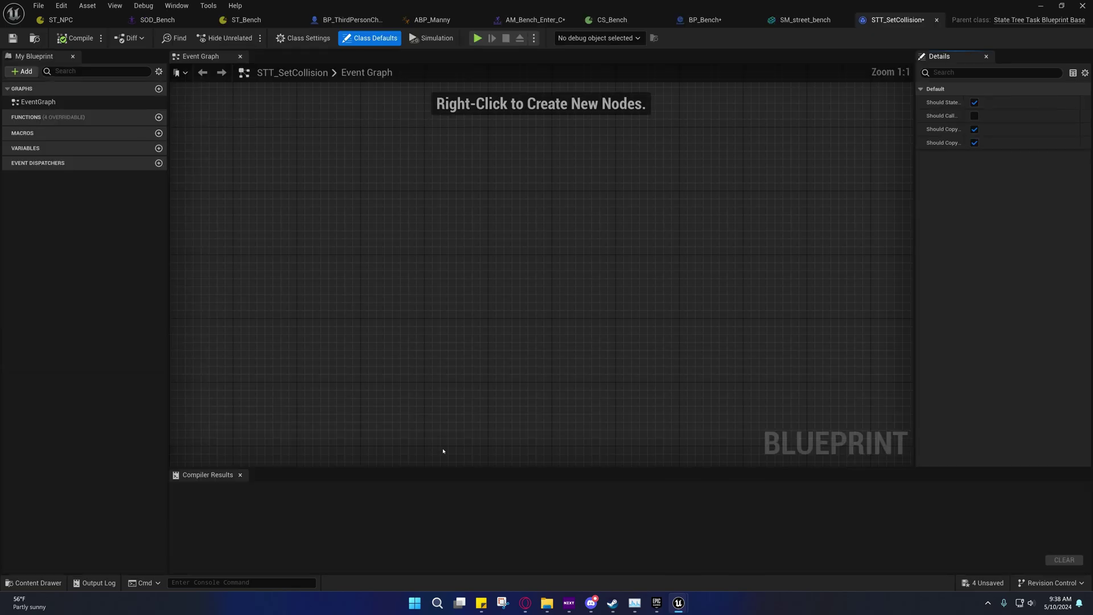
pyautogui.click(130, 117)
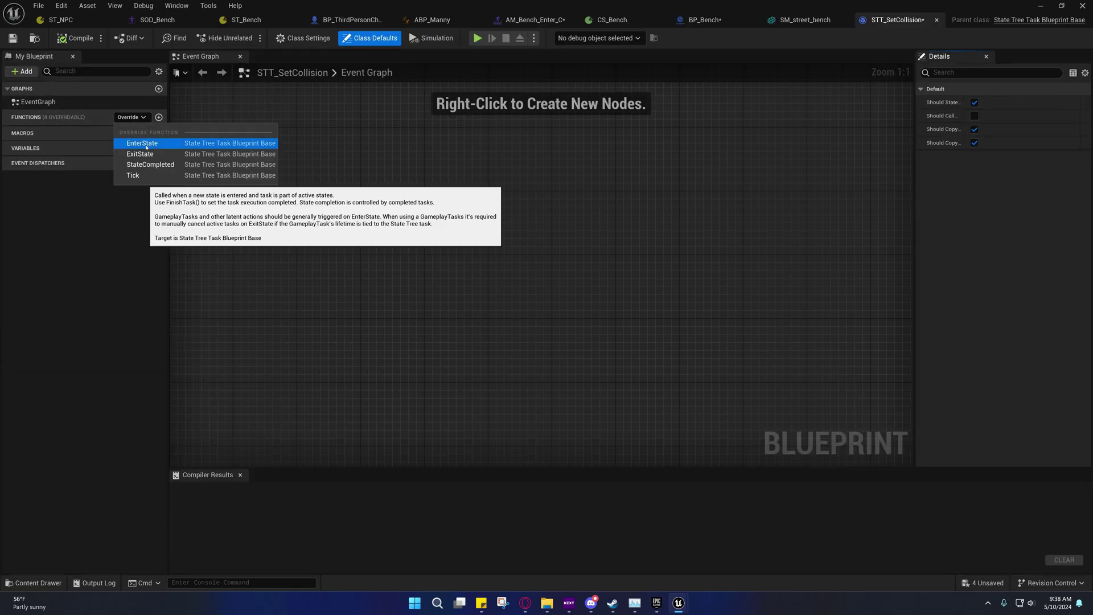
pyautogui.click(146, 144)
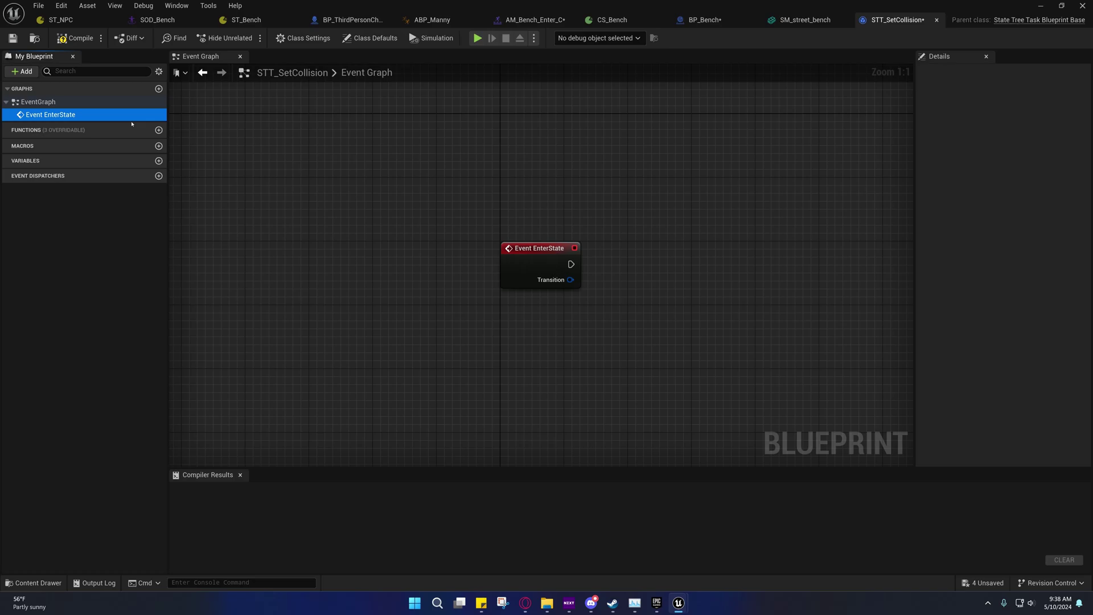
pyautogui.click(131, 130)
pyautogui.click(138, 161)
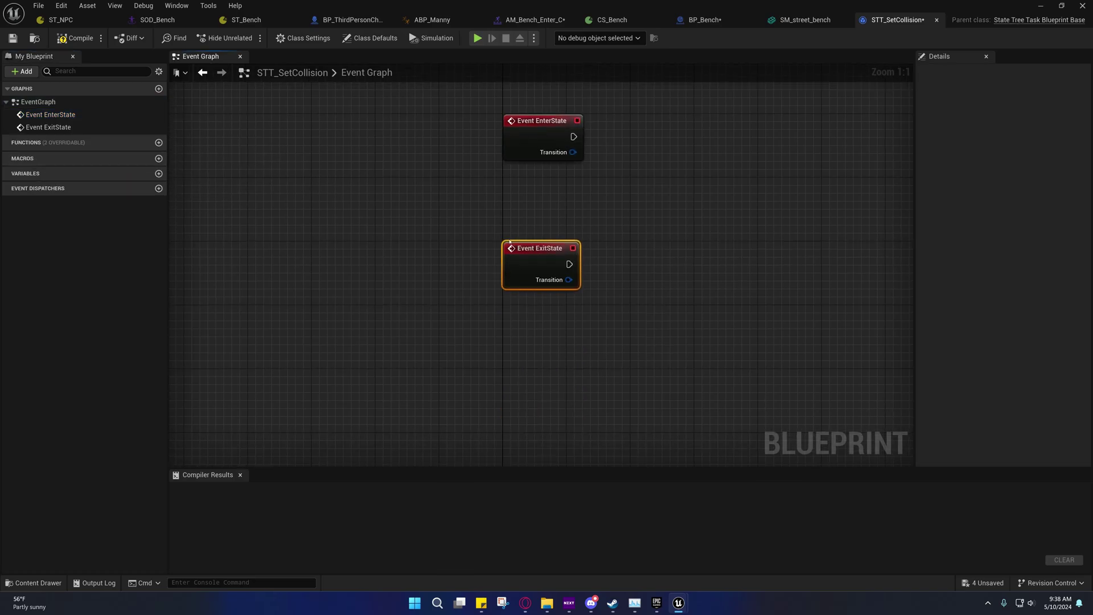
pyautogui.click(261, 21)
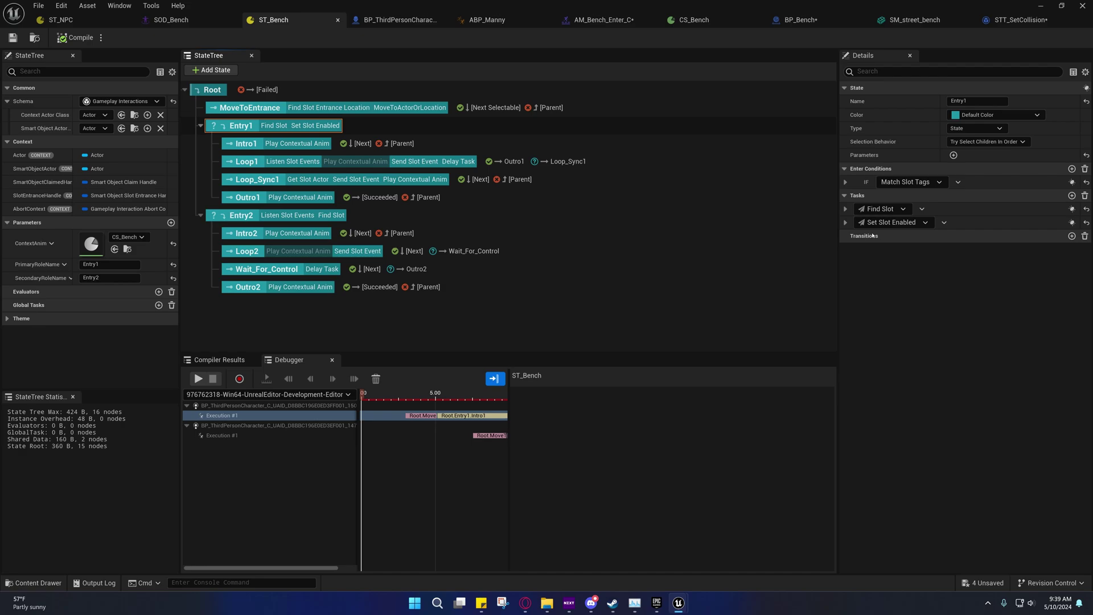
# - Set the Blueprint Display Name to SetCollisionChannel and rename the asset STT_SetCollisionChannel
pyautogui.click(1000, 20)
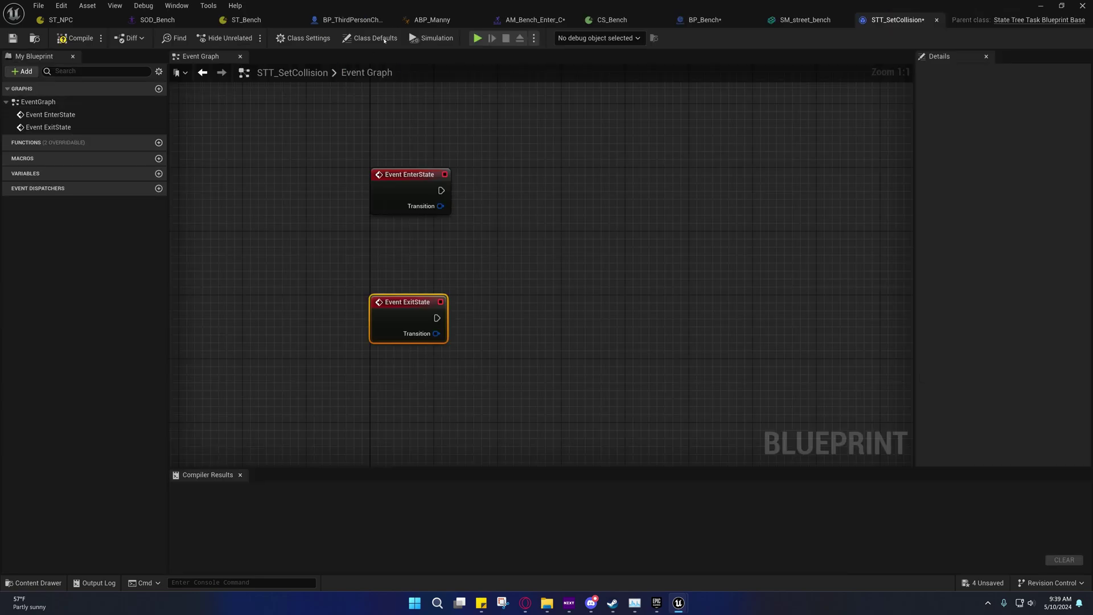
pyautogui.click(304, 38)
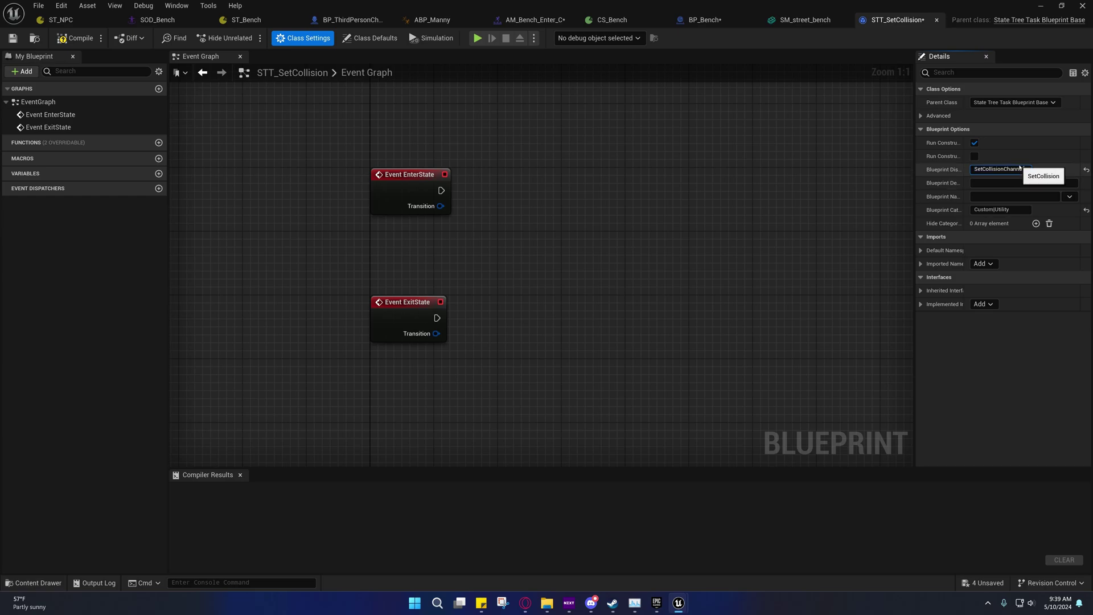
pyautogui.click(34, 37)
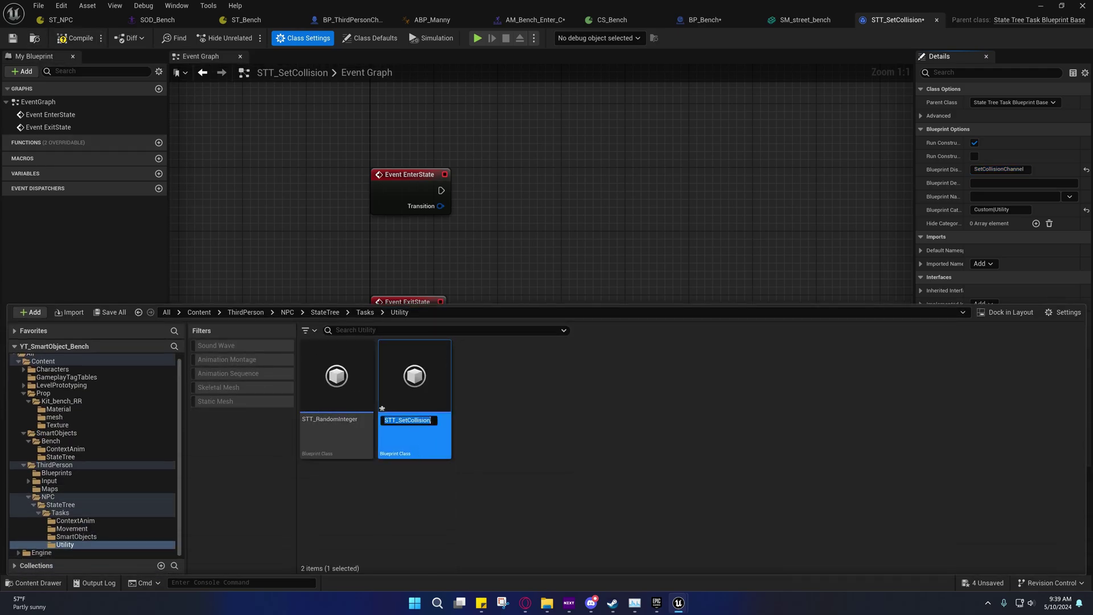
pyautogui.write('Channel')
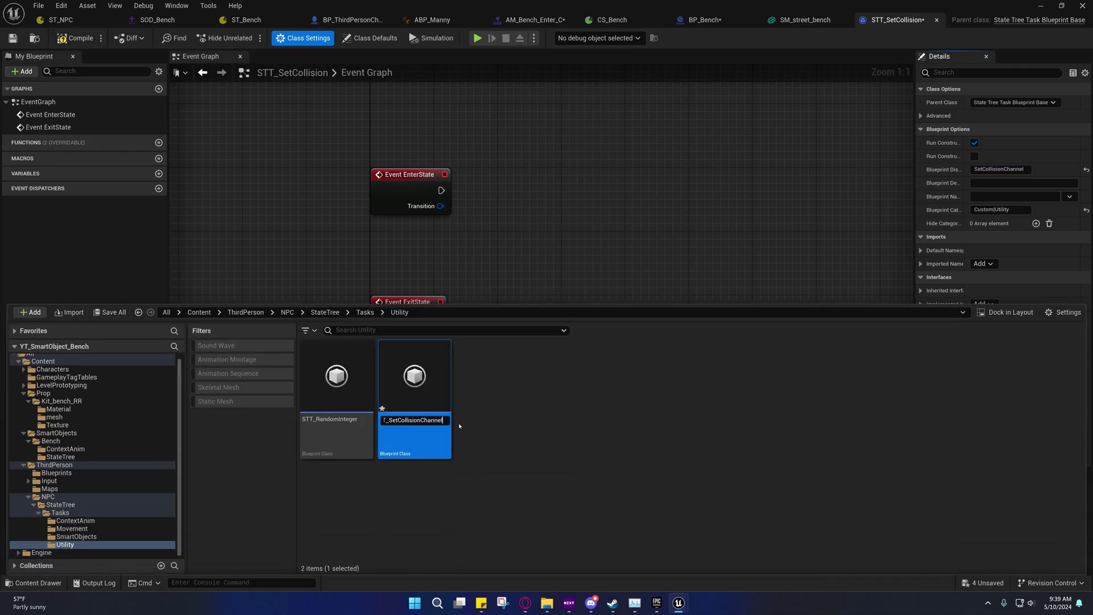
pyautogui.press('Return')
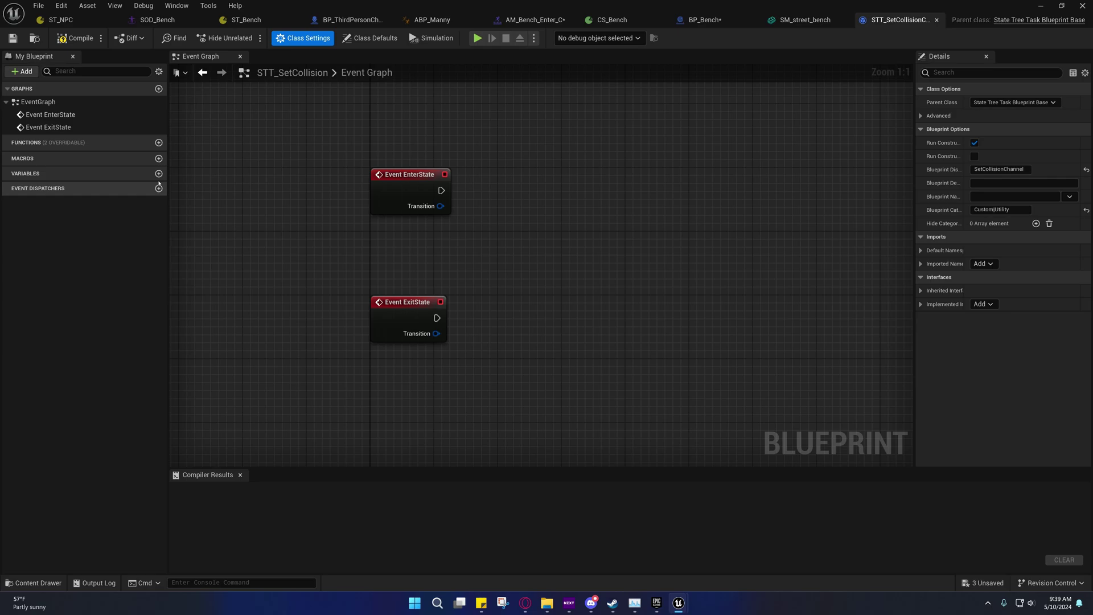
# - Add an Actor object reference variable named Actor in the Context category
pyautogui.click(158, 173)
pyautogui.write('Ac')
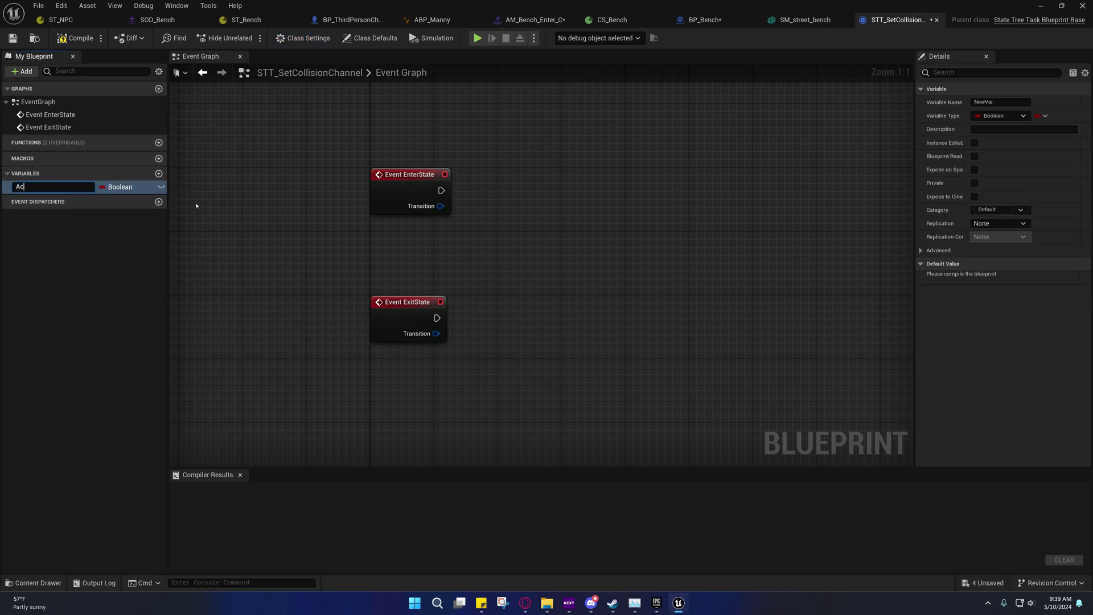
pyautogui.write('tor')
pyautogui.press('Return')
pyautogui.click(121, 187)
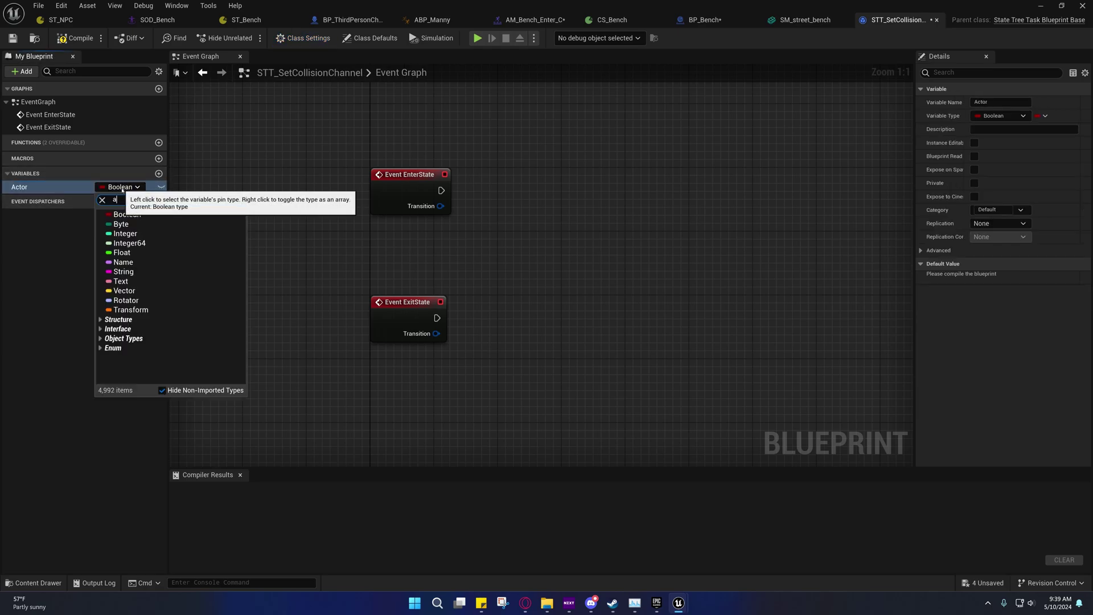
pyautogui.write('actor')
pyautogui.moveTo(128, 302)
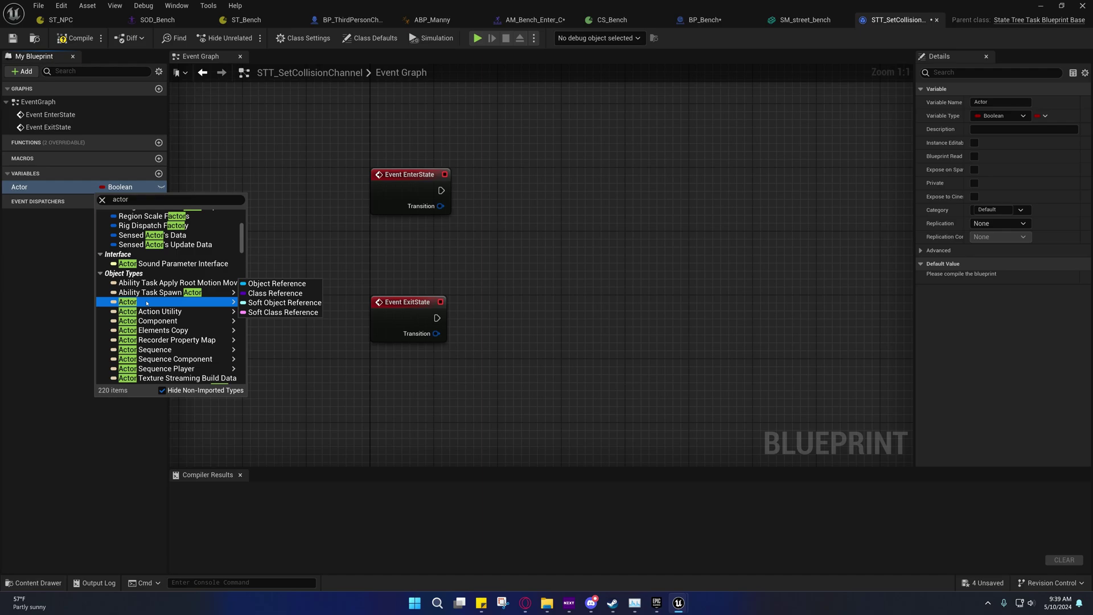
pyautogui.click(273, 284)
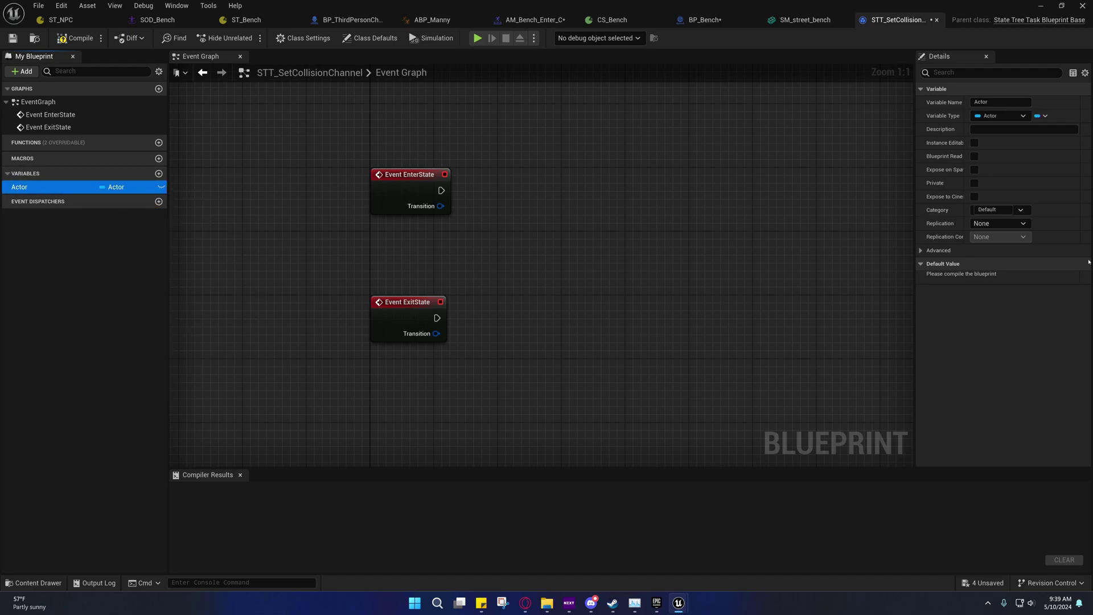
pyautogui.click(990, 210)
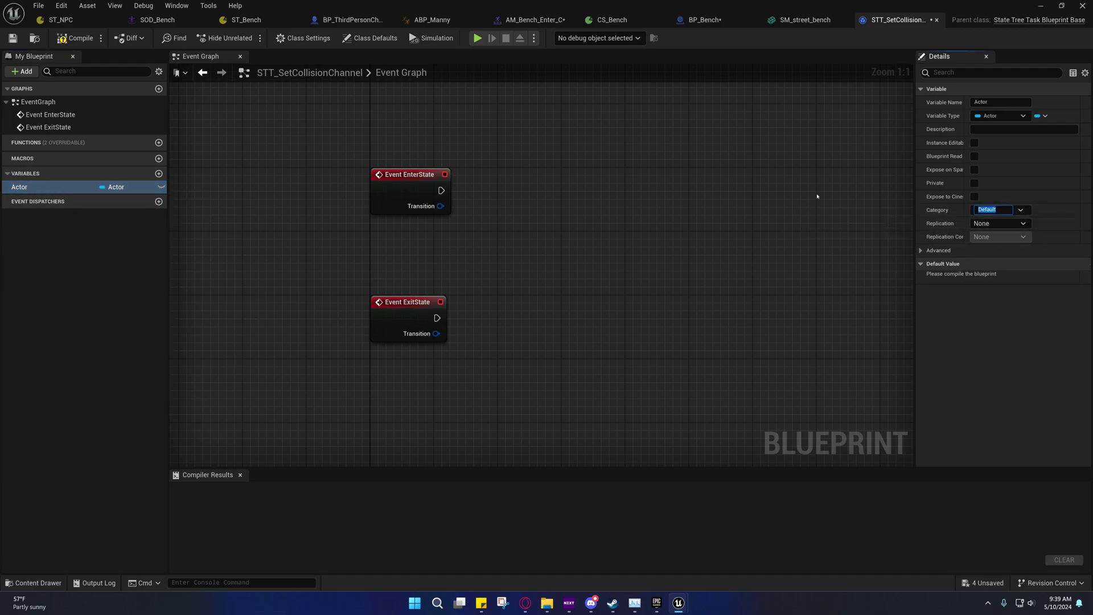
pyautogui.write('Context')
pyautogui.press('Return')
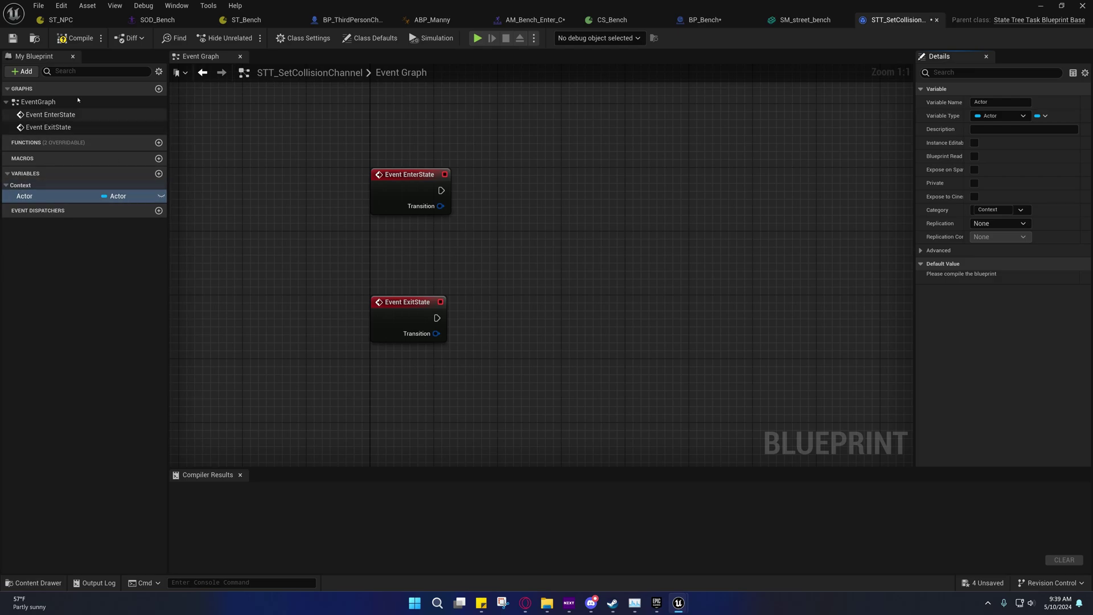
# - Compile and save the task, then place the Actor variable near Event EnterState
pyautogui.click(76, 37)
pyautogui.click(12, 38)
pyautogui.doubleClick(44, 114)
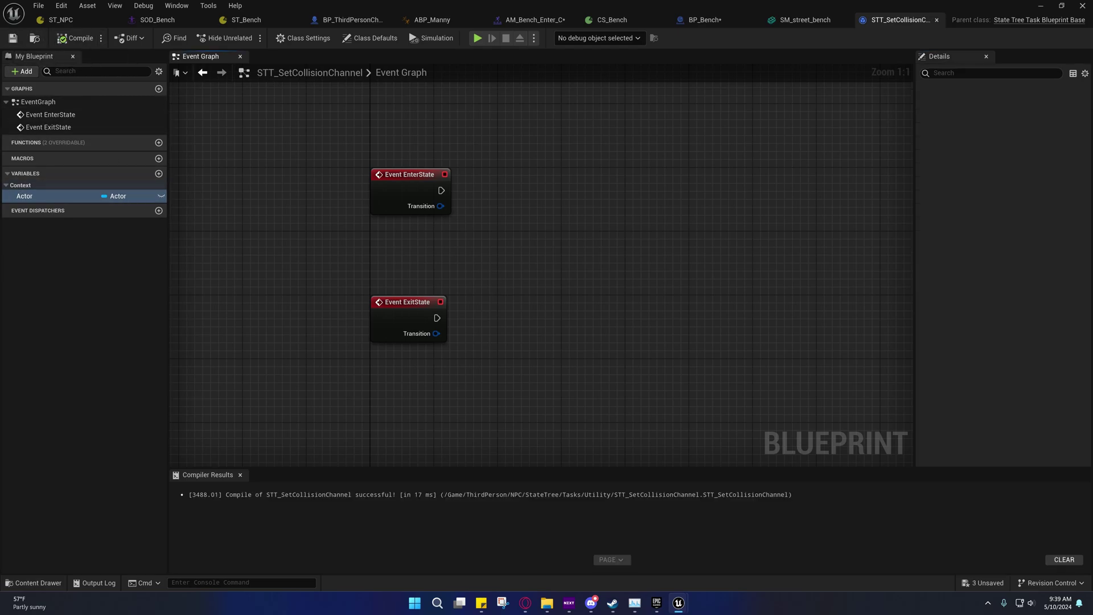
pyautogui.moveTo(24, 196)
pyautogui.mouseDown()
pyautogui.moveTo(406, 246)
pyautogui.moveTo(500, 225)
pyautogui.mouseUp()
# - Add an Actor getter feeding a Cast To Character node beside Event EnterState
pyautogui.click(431, 263)
pyautogui.write('cast')
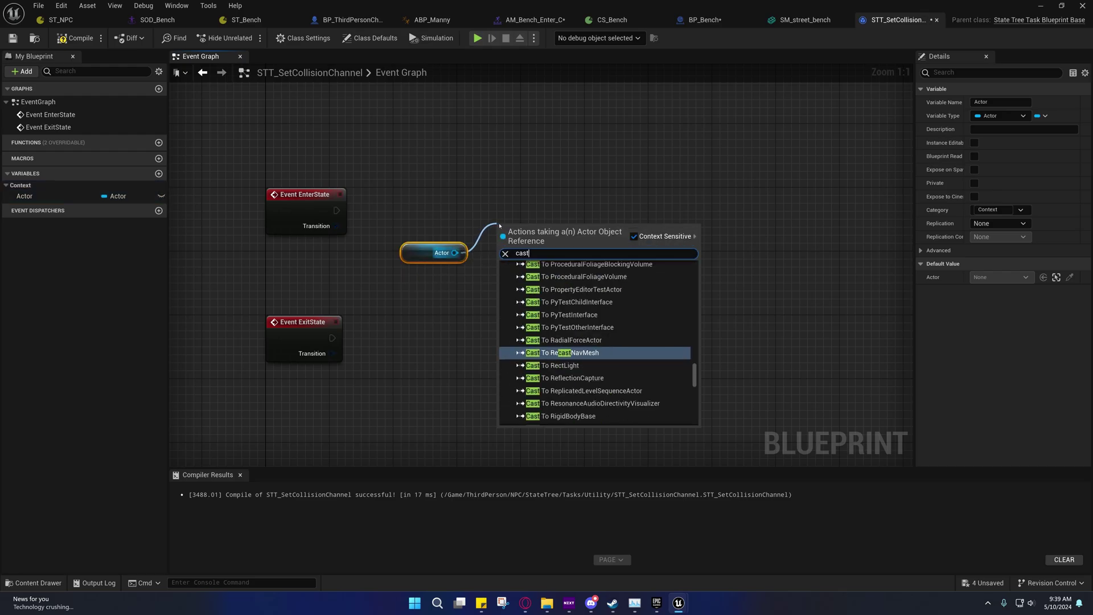
pyautogui.write(' to char')
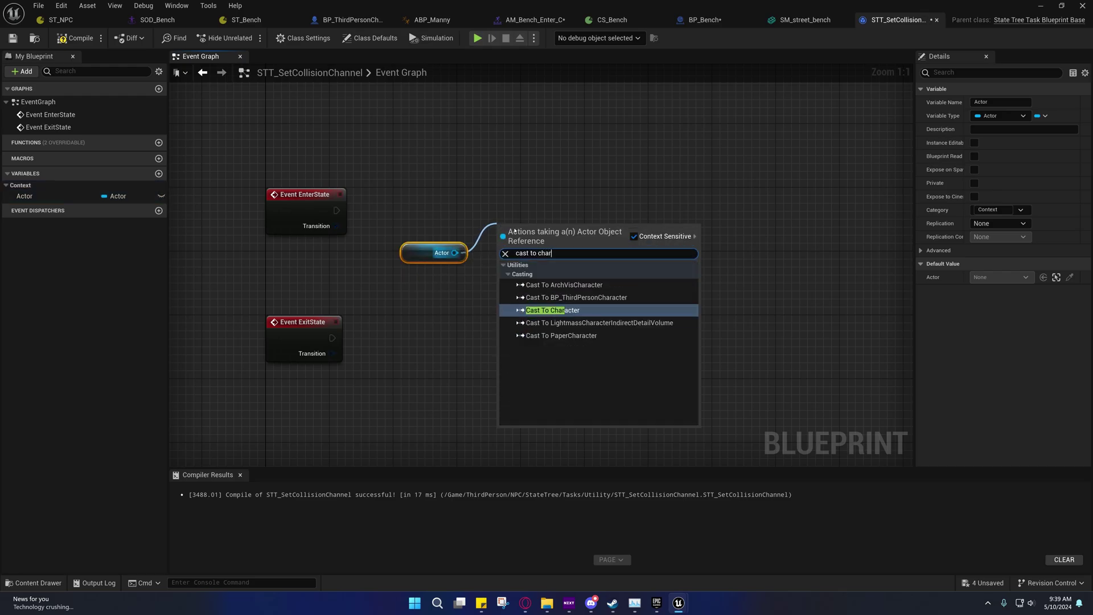
pyautogui.press('Return')
pyautogui.moveTo(533, 241)
pyautogui.mouseDown()
pyautogui.moveTo(503, 208)
pyautogui.moveTo(335, 210)
pyautogui.mouseUp()
pyautogui.moveTo(414, 255); pyautogui.dragTo(280, 252)
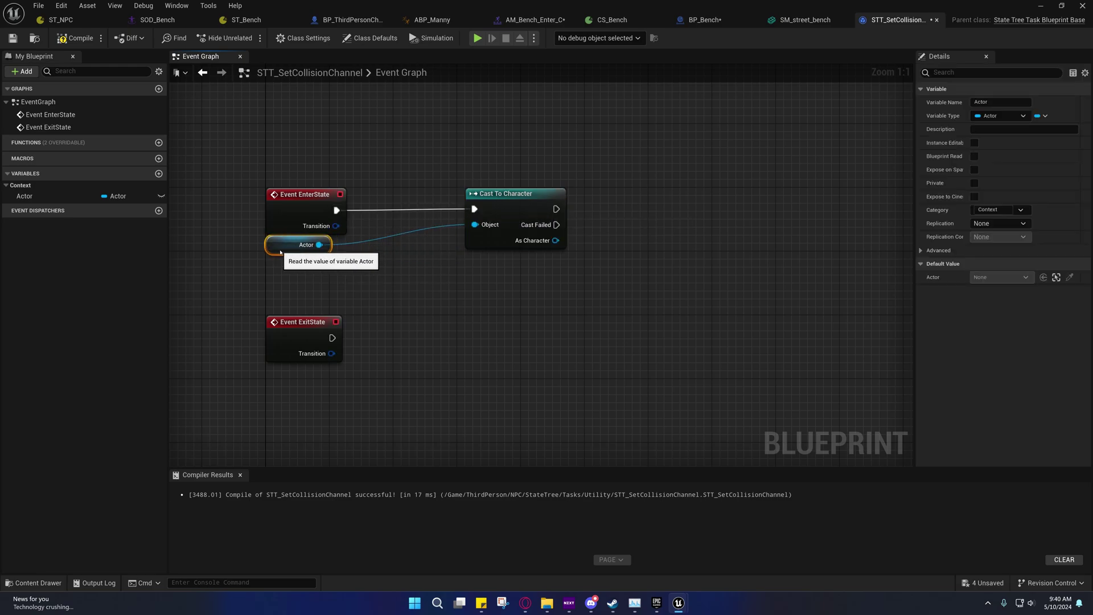
pyautogui.moveTo(410, 244); pyautogui.dragTo(366, 251, button='right')
# - From the cast's As Character pin, search for Get Capsule Component
pyautogui.moveTo(407, 218); pyautogui.dragTo(350, 217)
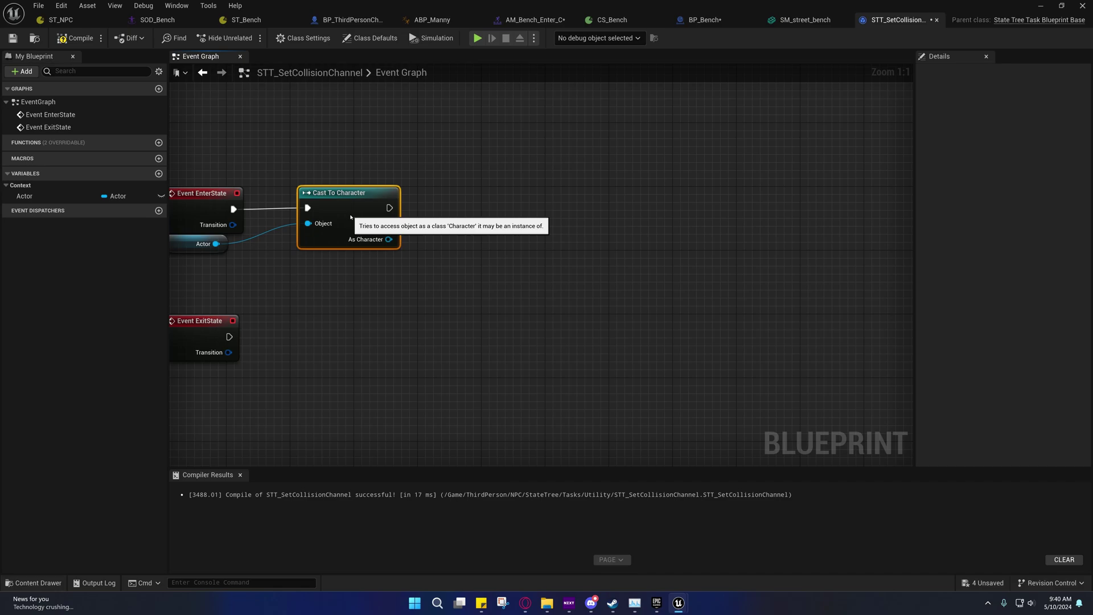
pyautogui.moveTo(351, 217)
pyautogui.mouseDown(button='right')
pyautogui.moveTo(530, 194)
pyautogui.moveTo(466, 200)
pyautogui.mouseUp(button='right')
pyautogui.keyDown('ctrl'); pyautogui.click(388, 169); pyautogui.keyUp('ctrl')
pyautogui.click(437, 261)
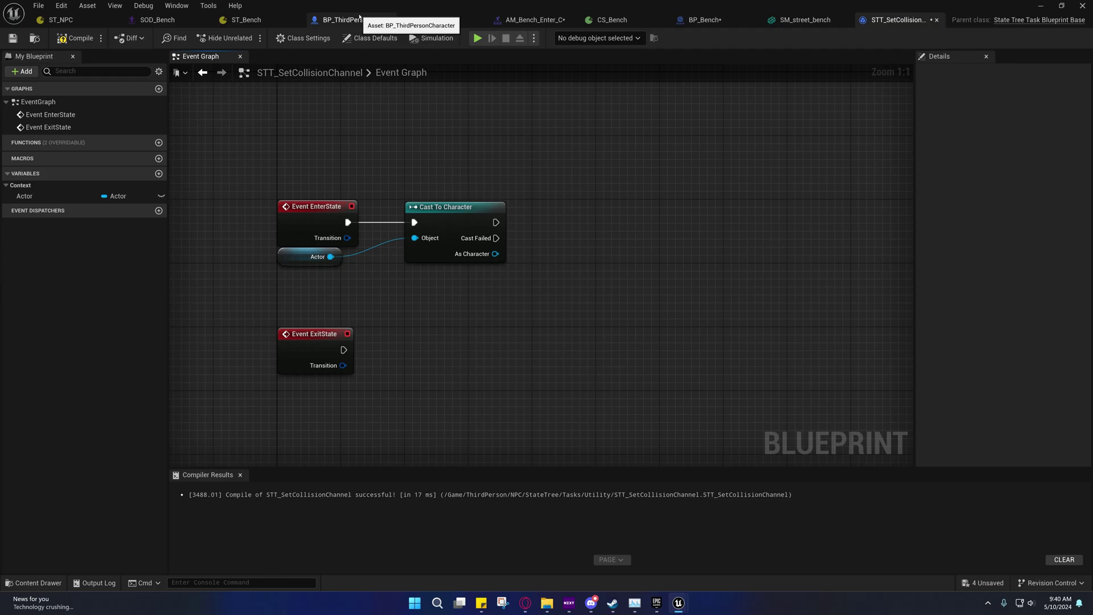
pyautogui.moveTo(508, 284); pyautogui.dragTo(448, 287, button='right')
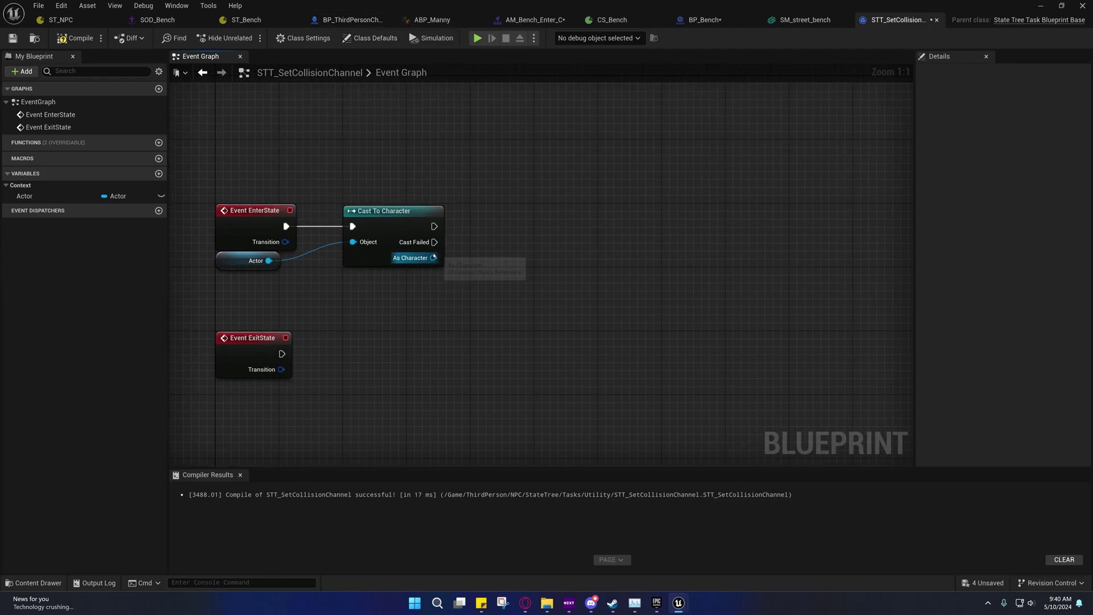
pyautogui.moveTo(433, 257); pyautogui.dragTo(501, 260)
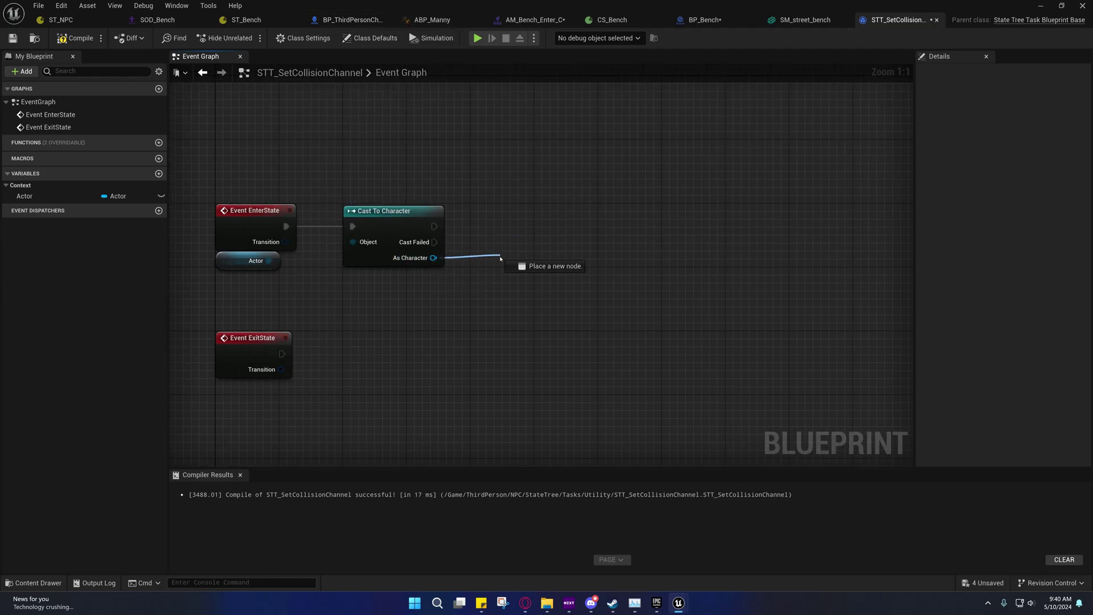
pyautogui.write('get cap')
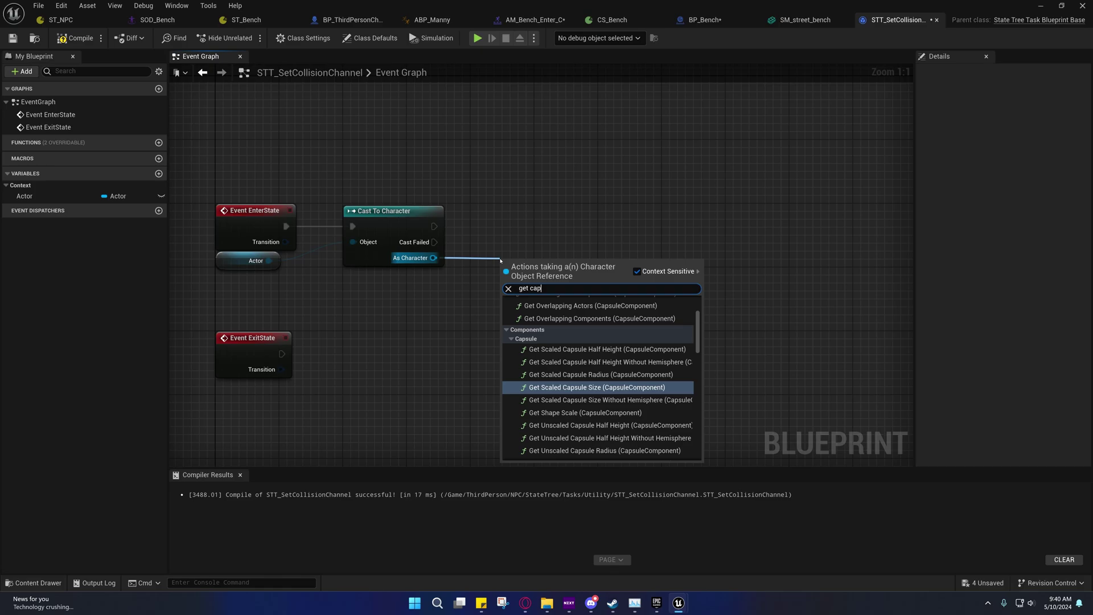
pyautogui.write('sule compo')
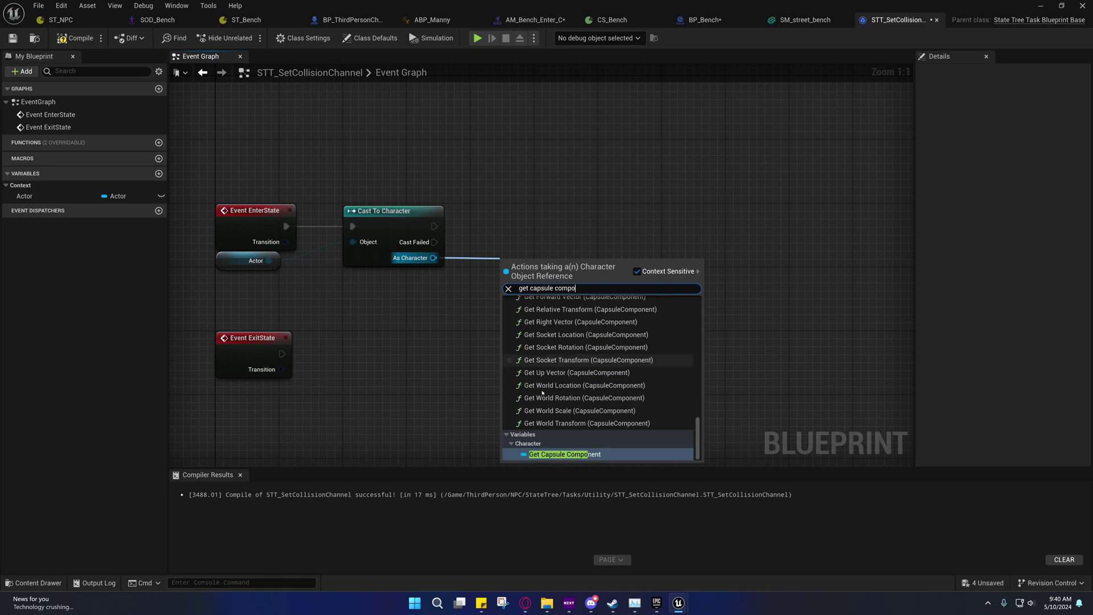
# - Add Get Capsule Component and a Get Collision Response to Channel node from it
pyautogui.click(556, 454)
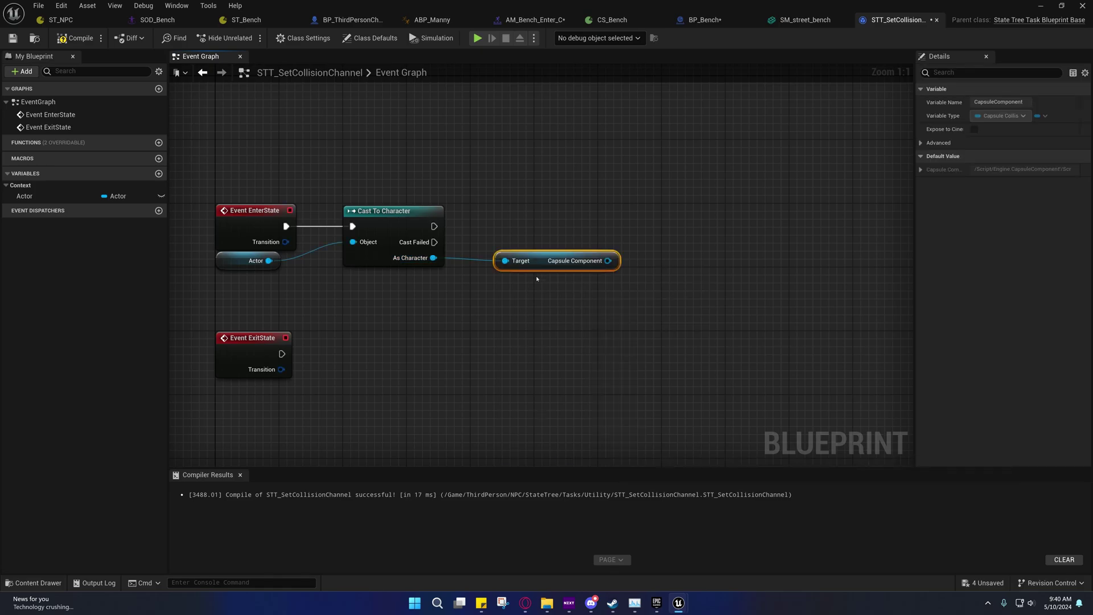
pyautogui.moveTo(540, 262)
pyautogui.mouseDown()
pyautogui.moveTo(443, 271)
pyautogui.moveTo(471, 303)
pyautogui.moveTo(531, 280)
pyautogui.mouseUp()
pyautogui.write('se')
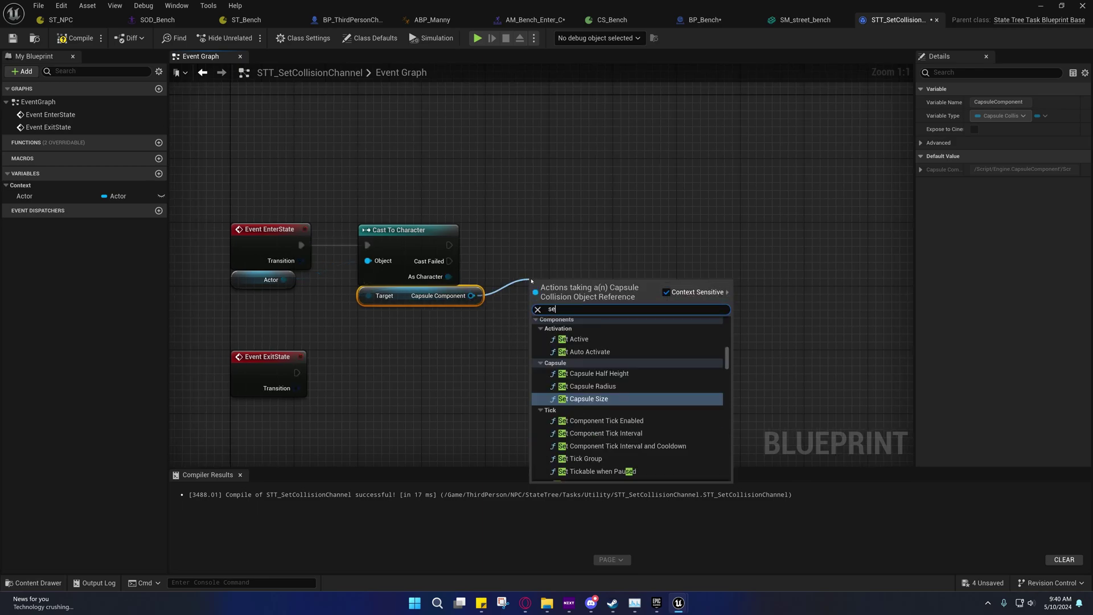
pyautogui.write('t colli')
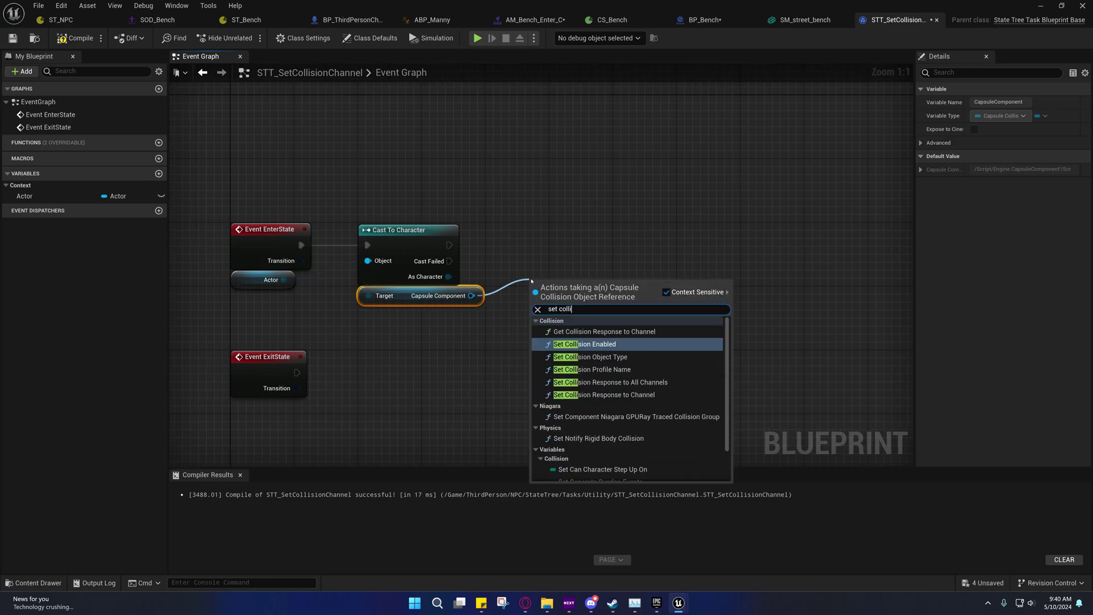
pyautogui.click(597, 332)
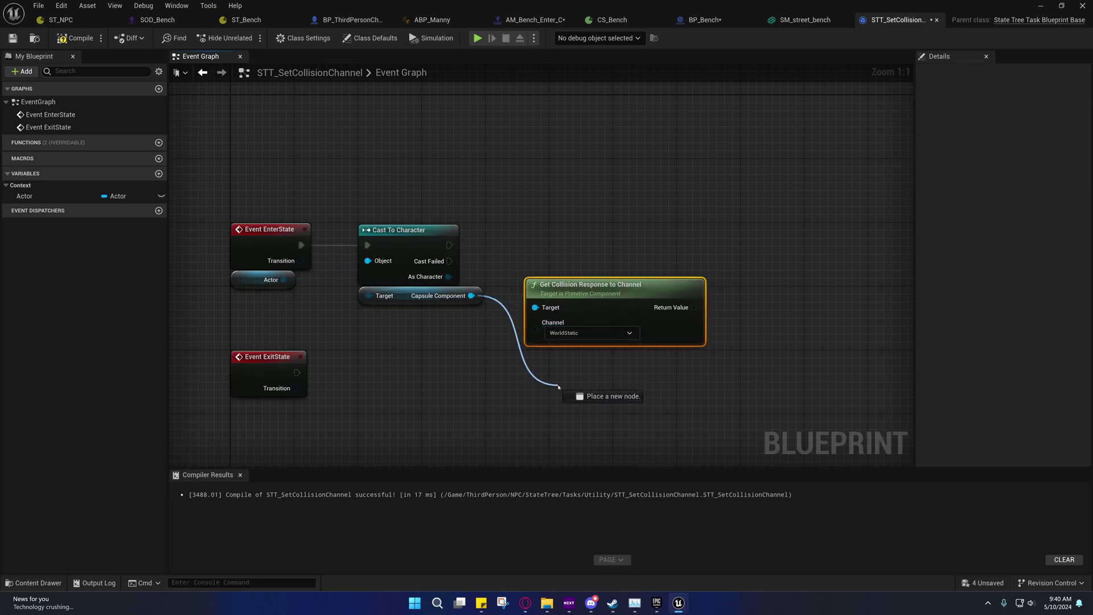
# - Add a Set Collision Response to Channel node on the capsule, executed after the Character cast
pyautogui.moveTo(472, 295); pyautogui.dragTo(557, 384)
pyautogui.write('set')
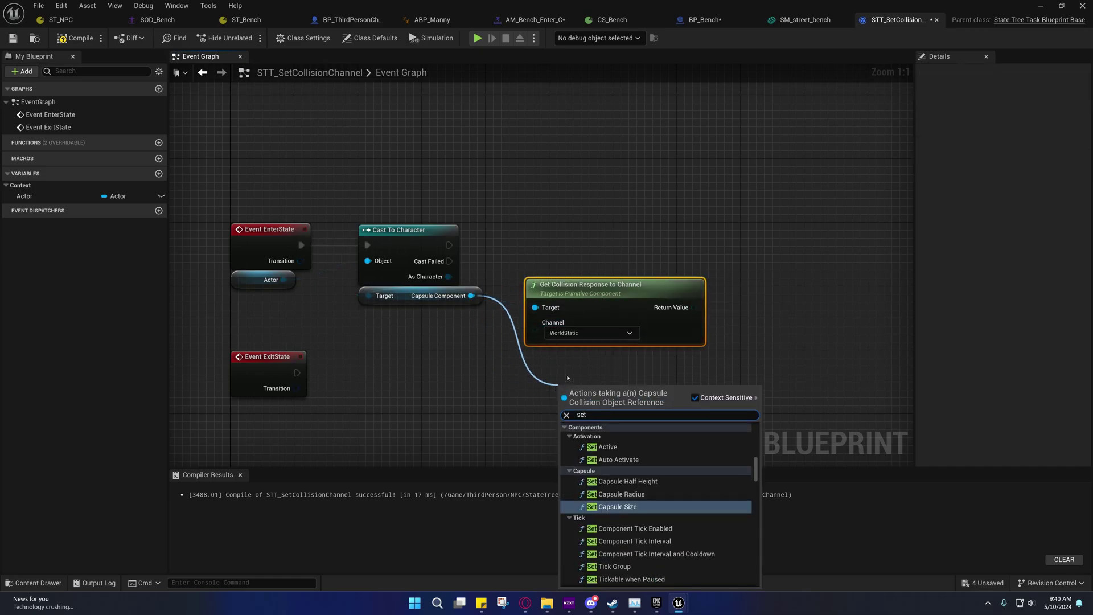
pyautogui.write(' collisio')
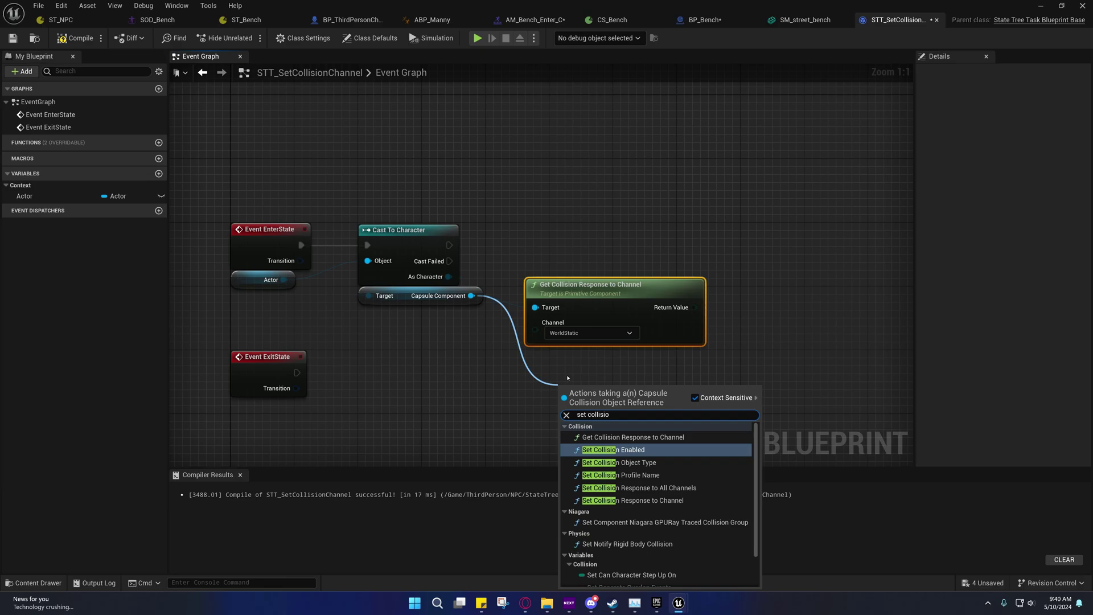
pyautogui.click(638, 500)
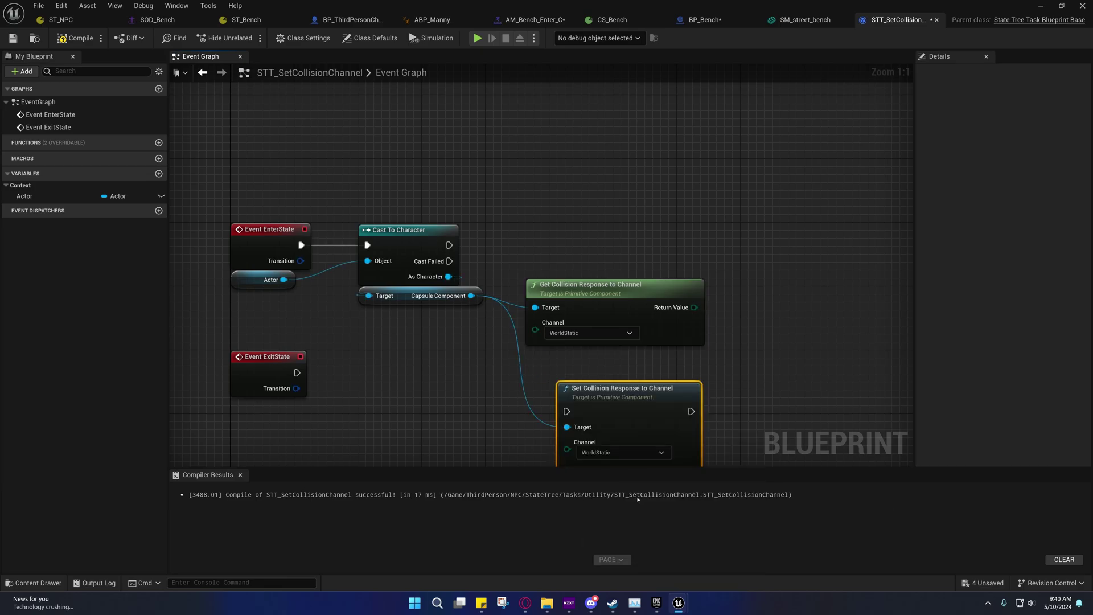
pyautogui.moveTo(637, 501); pyautogui.dragTo(481, 433, button='right')
pyautogui.moveTo(456, 353)
pyautogui.mouseDown()
pyautogui.moveTo(637, 175)
pyautogui.moveTo(292, 178)
pyautogui.mouseUp()
pyautogui.moveTo(634, 168); pyautogui.dragTo(761, 175)
pyautogui.moveTo(607, 252)
pyautogui.mouseDown(button='right')
pyautogui.moveTo(656, 223)
pyautogui.moveTo(685, 297)
pyautogui.mouseUp(button='right')
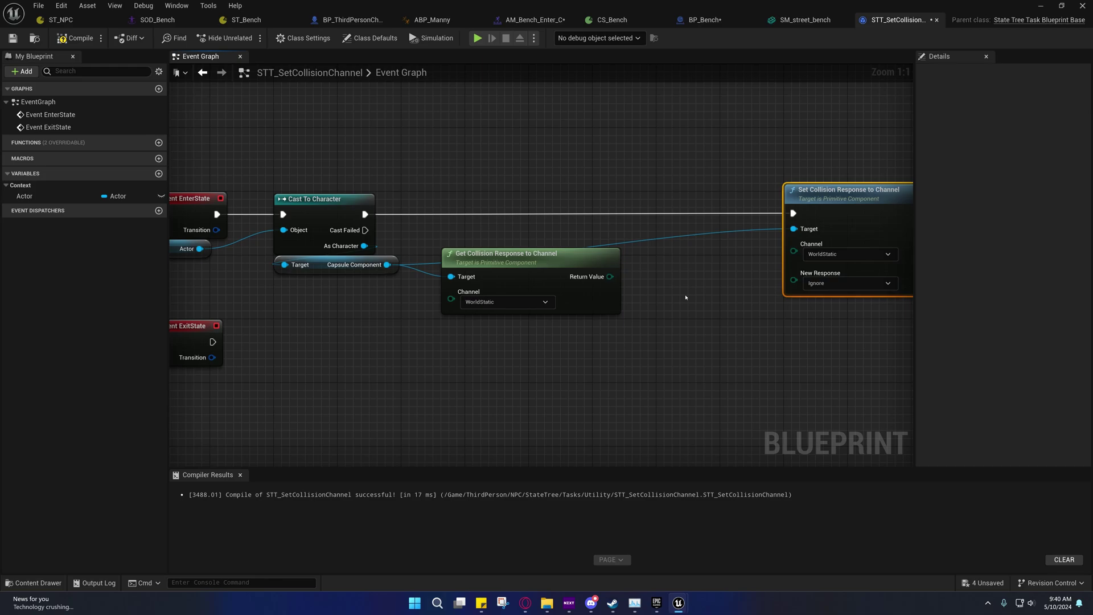
pyautogui.moveTo(685, 297)
pyautogui.mouseDown(button='right')
pyautogui.moveTo(627, 331)
pyautogui.moveTo(455, 307)
pyautogui.moveTo(537, 375)
pyautogui.mouseUp(button='right')
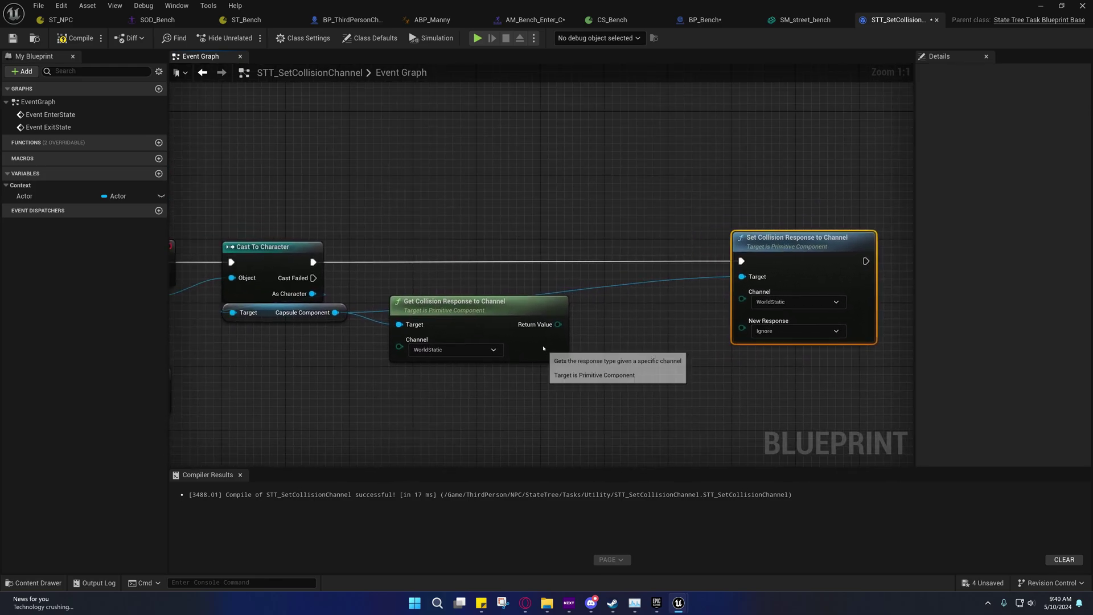
pyautogui.moveTo(544, 356); pyautogui.dragTo(535, 337)
pyautogui.moveTo(535, 337); pyautogui.dragTo(495, 340, button='right')
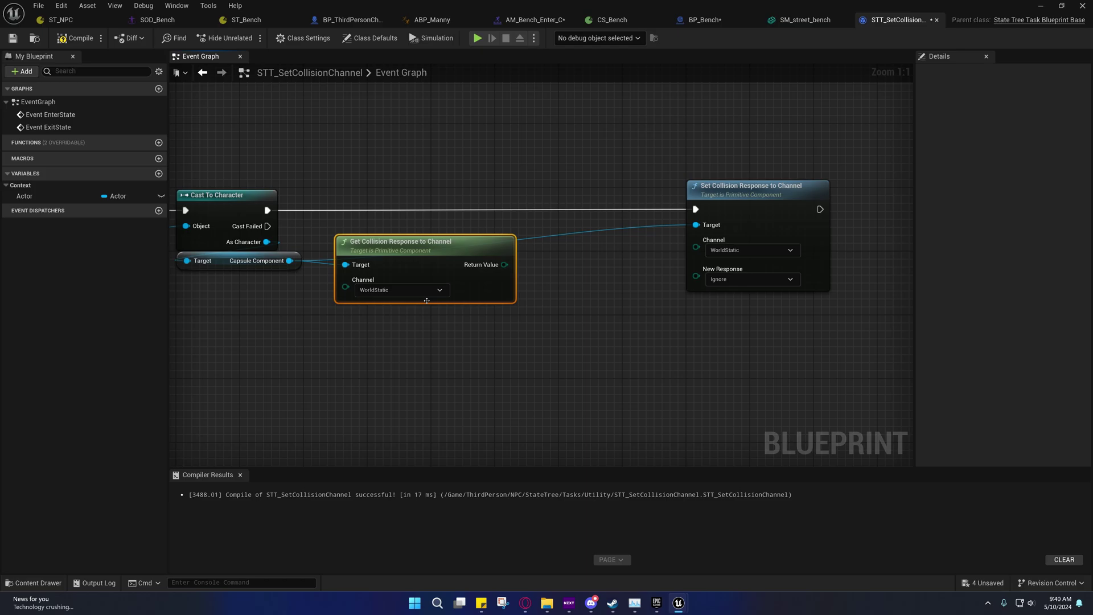
pyautogui.moveTo(400, 319); pyautogui.dragTo(479, 322, button='right')
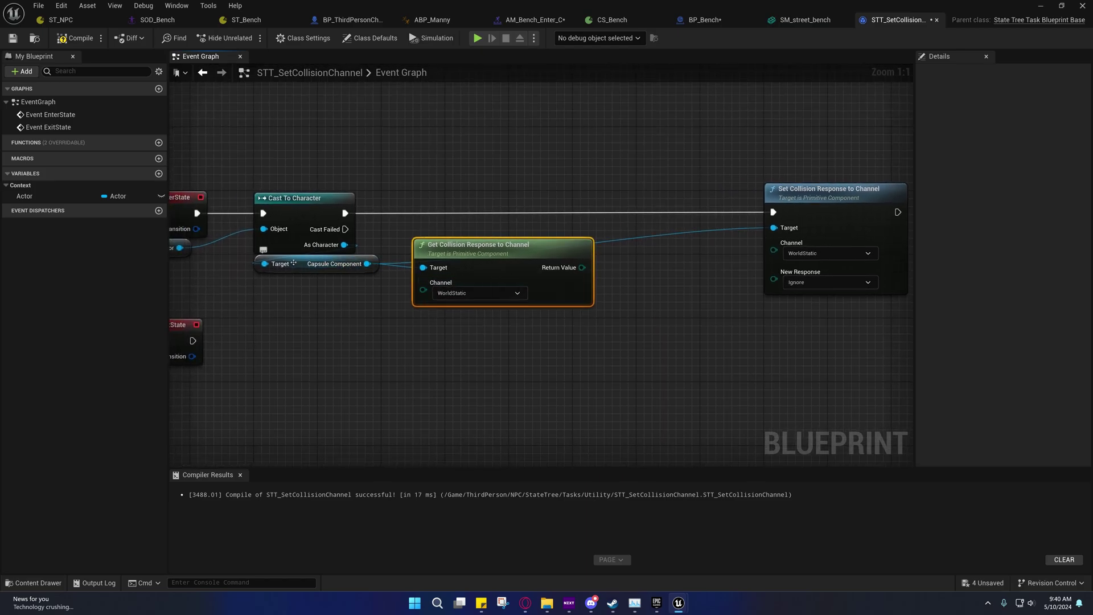
# - Promote the Get Collision Response node's Channel pin to a Channel variable
pyautogui.click(390, 317)
pyautogui.moveTo(393, 324); pyautogui.dragTo(436, 317, button='right')
pyautogui.moveTo(469, 280); pyautogui.dragTo(381, 294)
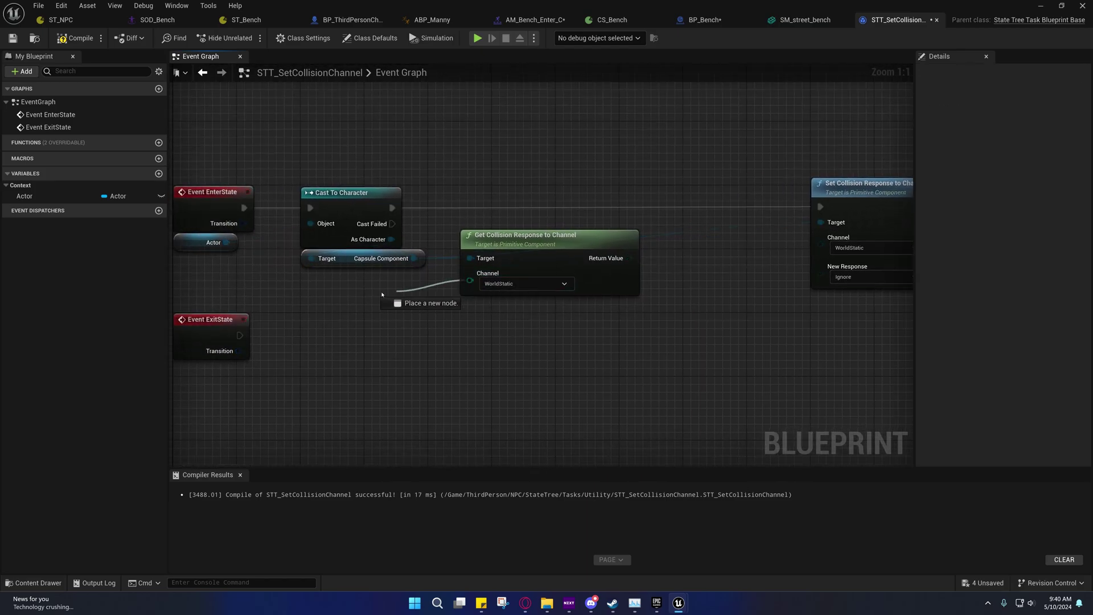
pyautogui.click(401, 335)
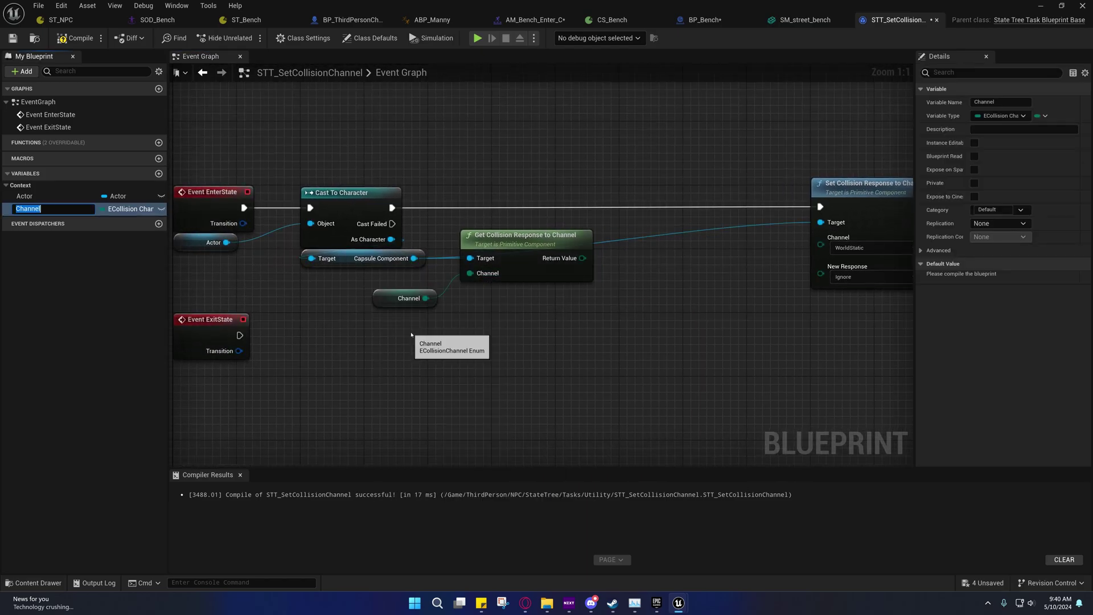
pyautogui.click(387, 300)
# - Duplicate the Channel getter and wire the copy into the Set node's Channel input
pyautogui.moveTo(512, 328); pyautogui.dragTo(393, 351, button='right')
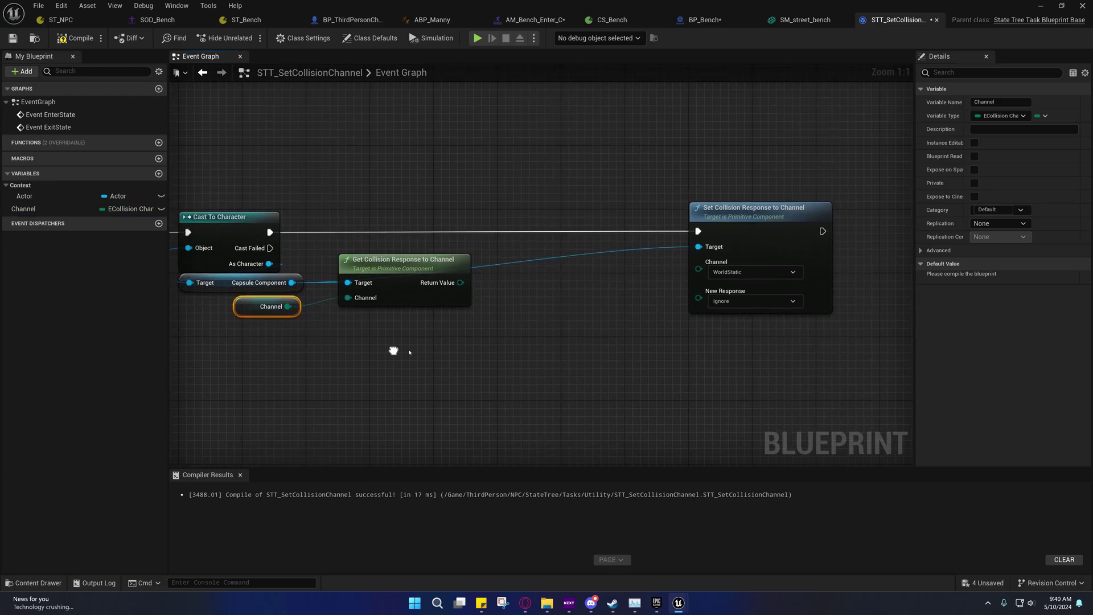
pyautogui.press('Delete')
pyautogui.moveTo(536, 299); pyautogui.dragTo(619, 272, button='right')
pyautogui.hotkey('ctrl', 'z')
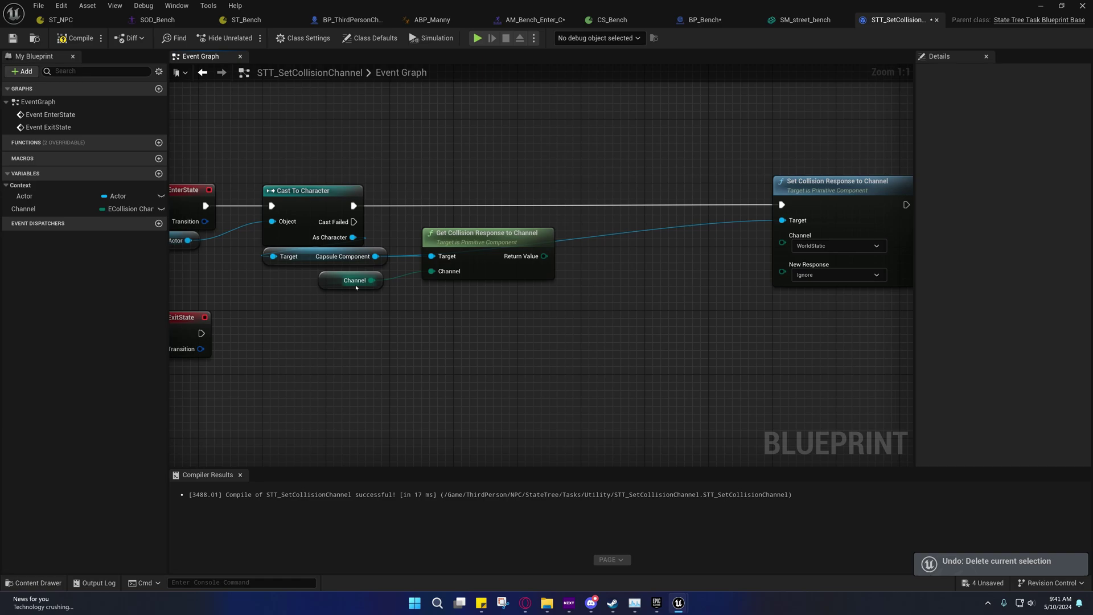
pyautogui.hotkey('ctrl', 'c')
pyautogui.hotkey('ctrl', 'v')
pyautogui.moveTo(687, 241); pyautogui.dragTo(578, 245, button='right')
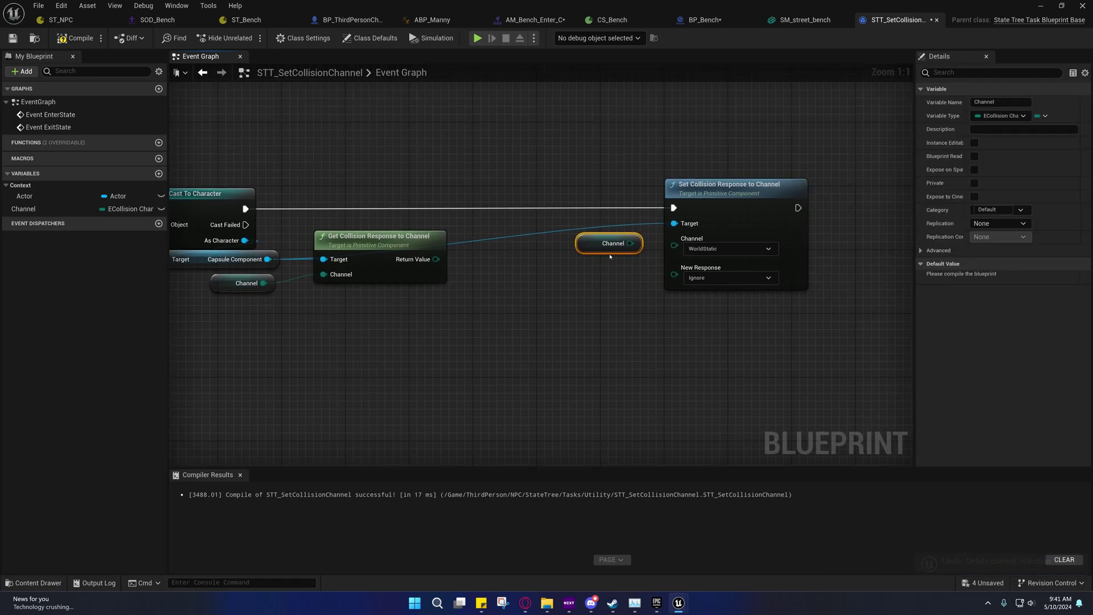
pyautogui.moveTo(630, 243); pyautogui.dragTo(755, 259)
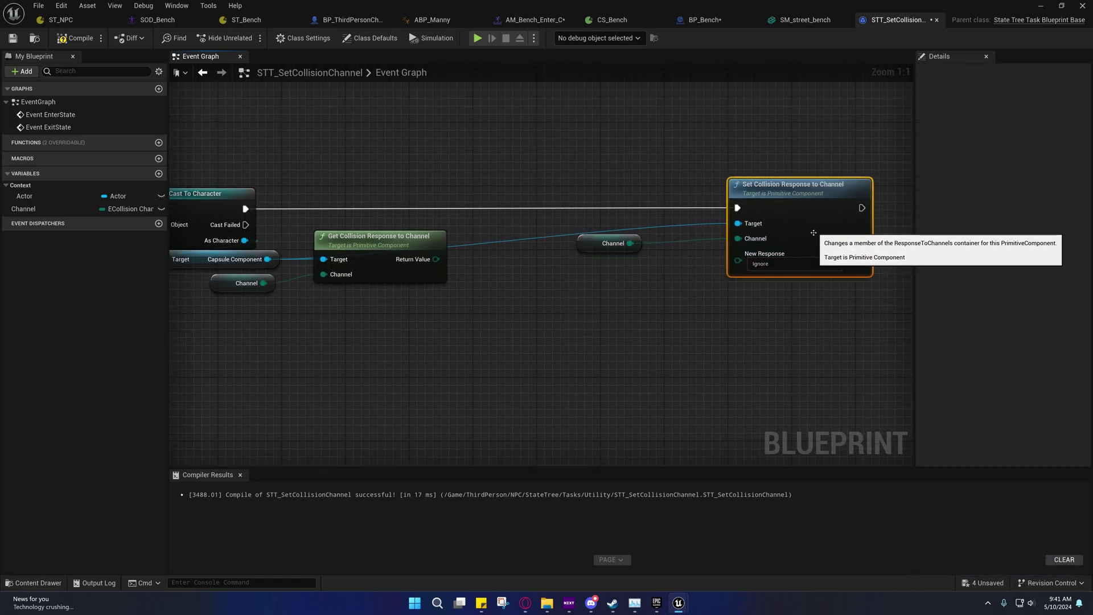
# - Shift the Set node and its Channel getter right, then drag a wire from the Get node's Return Value
pyautogui.moveTo(589, 247); pyautogui.dragTo(654, 245)
pyautogui.moveTo(658, 260); pyautogui.dragTo(516, 266, button='right')
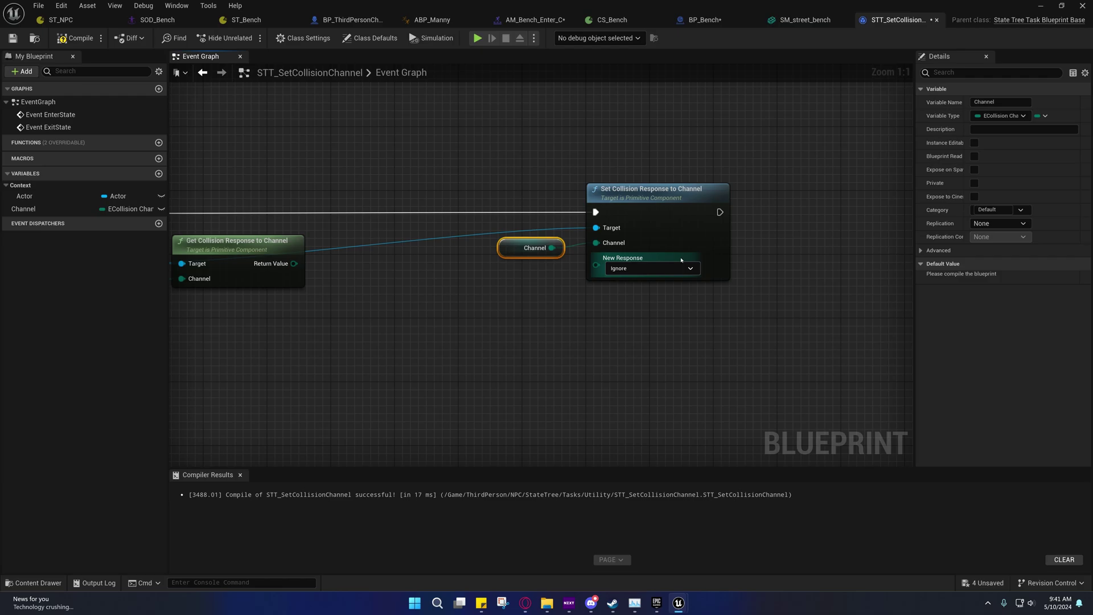
pyautogui.keyDown('shift'); pyautogui.click(668, 236); pyautogui.keyUp('shift')
pyautogui.moveTo(668, 235); pyautogui.dragTo(757, 236)
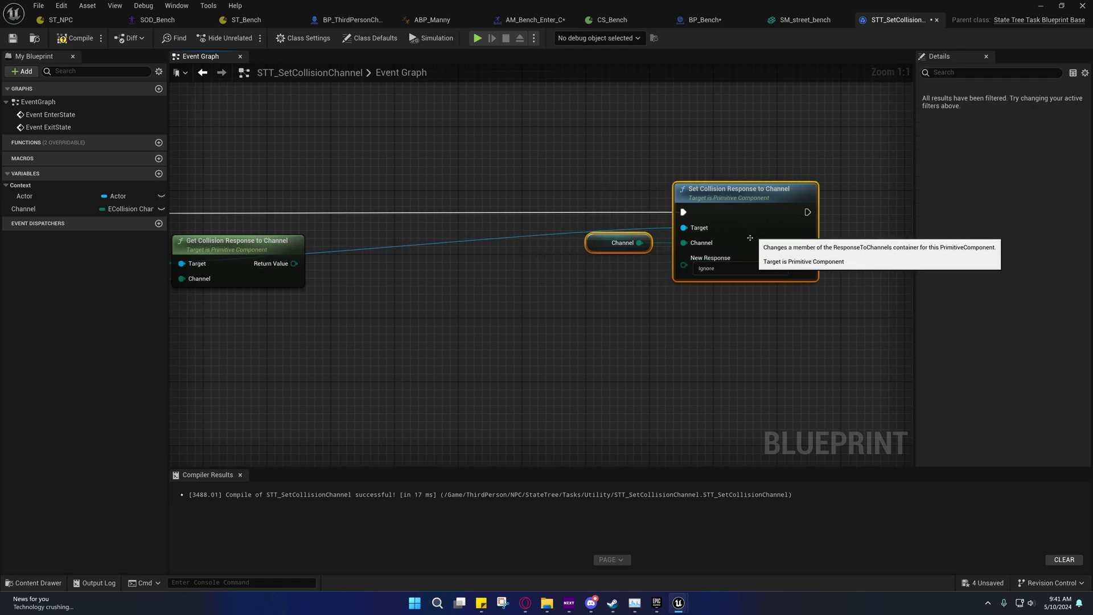
pyautogui.click(413, 318)
pyautogui.moveTo(414, 317); pyautogui.dragTo(595, 312, button='right')
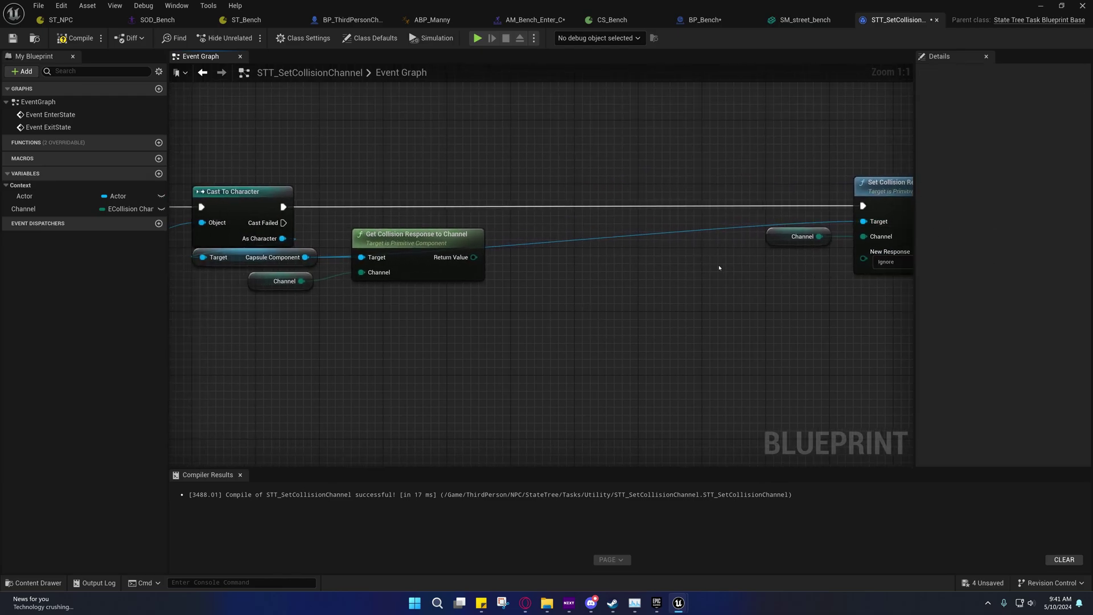
pyautogui.moveTo(719, 267); pyautogui.dragTo(728, 249, button='right')
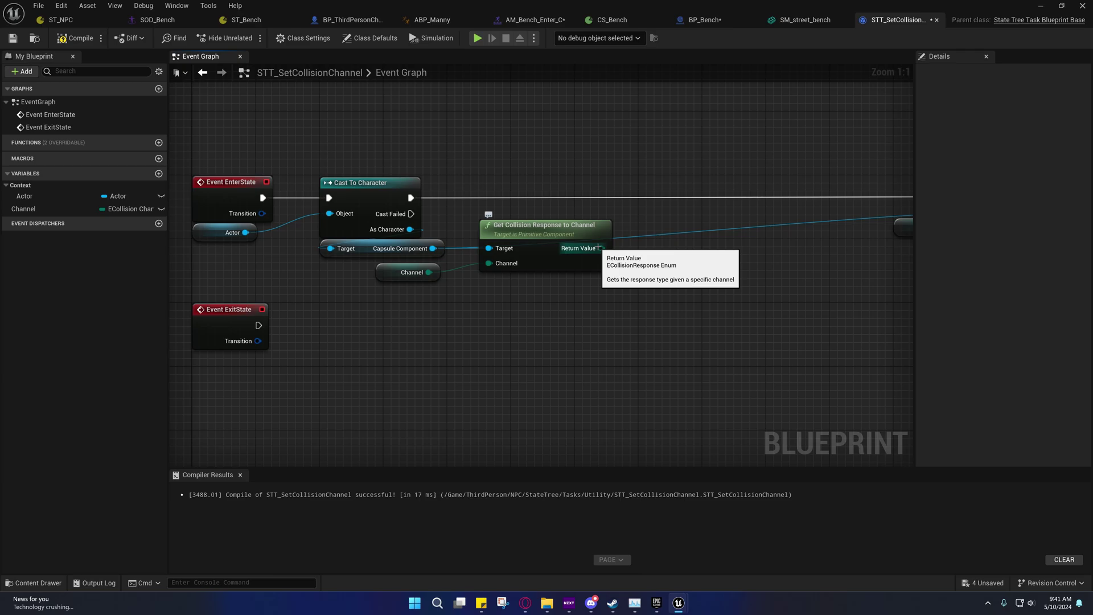
pyautogui.moveTo(598, 248)
pyautogui.mouseDown()
pyautogui.moveTo(698, 252)
pyautogui.moveTo(696, 224)
pyautogui.mouseUp()
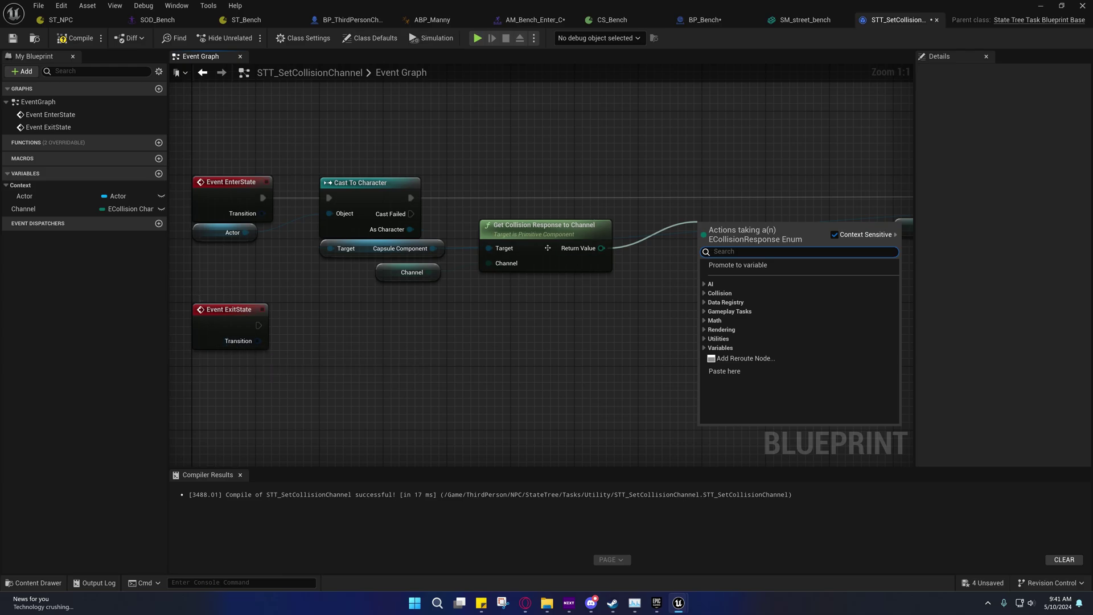
# - Promote the Get node's Return Value to an OriginalResponse variable
pyautogui.moveTo(548, 248); pyautogui.dragTo(430, 274, button='right')
pyautogui.moveTo(483, 274); pyautogui.dragTo(556, 255)
pyautogui.click(591, 292)
pyautogui.write('OriginalResponse')
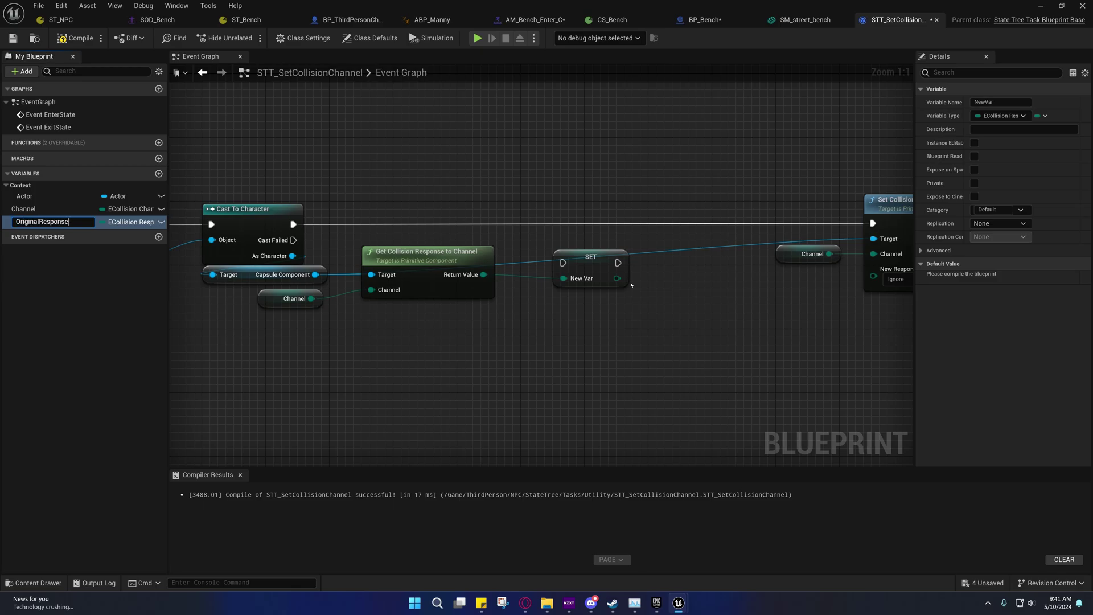
pyautogui.press('Return')
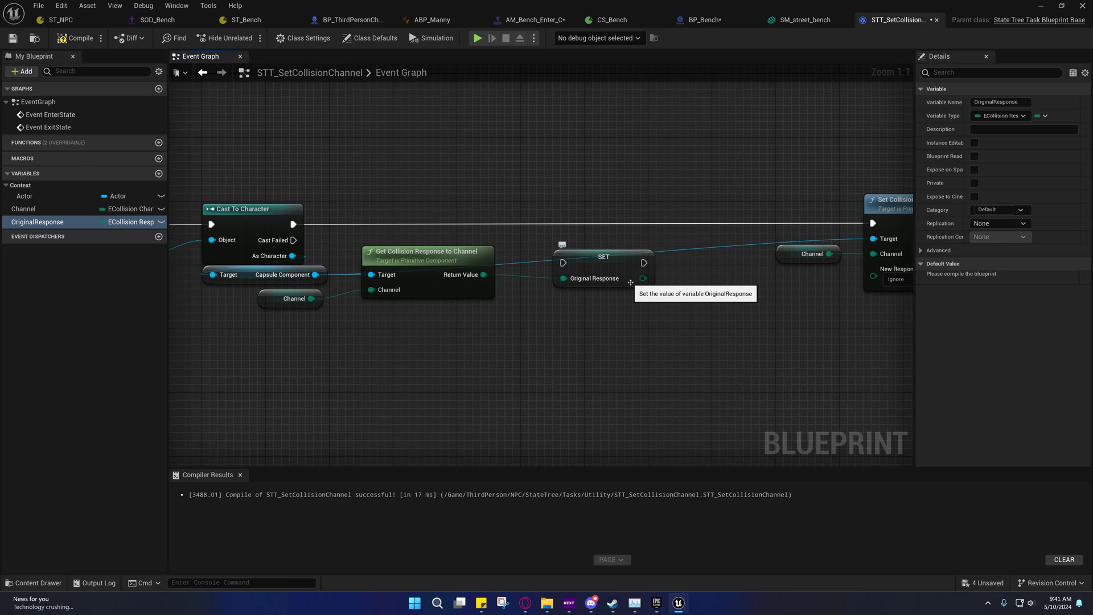
# - Chain Cast To Character into the SET node, and SET into Set Collision Response to Channel
pyautogui.moveTo(630, 282); pyautogui.dragTo(622, 243)
pyautogui.moveTo(555, 223); pyautogui.dragTo(292, 223)
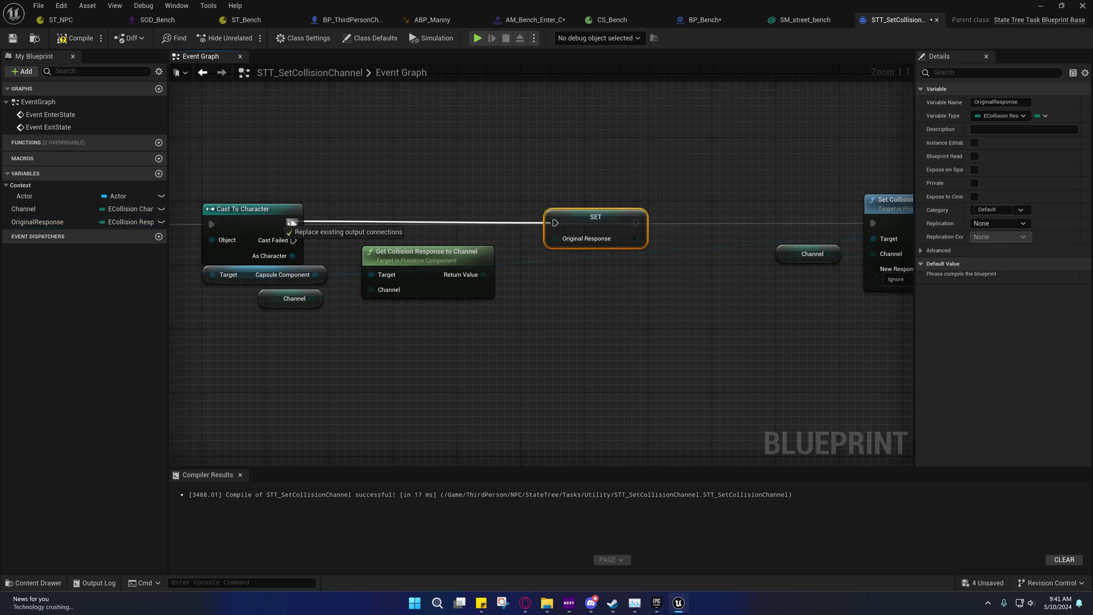
pyautogui.moveTo(611, 236); pyautogui.dragTo(415, 229, button='right')
pyautogui.moveTo(438, 216); pyautogui.dragTo(677, 216)
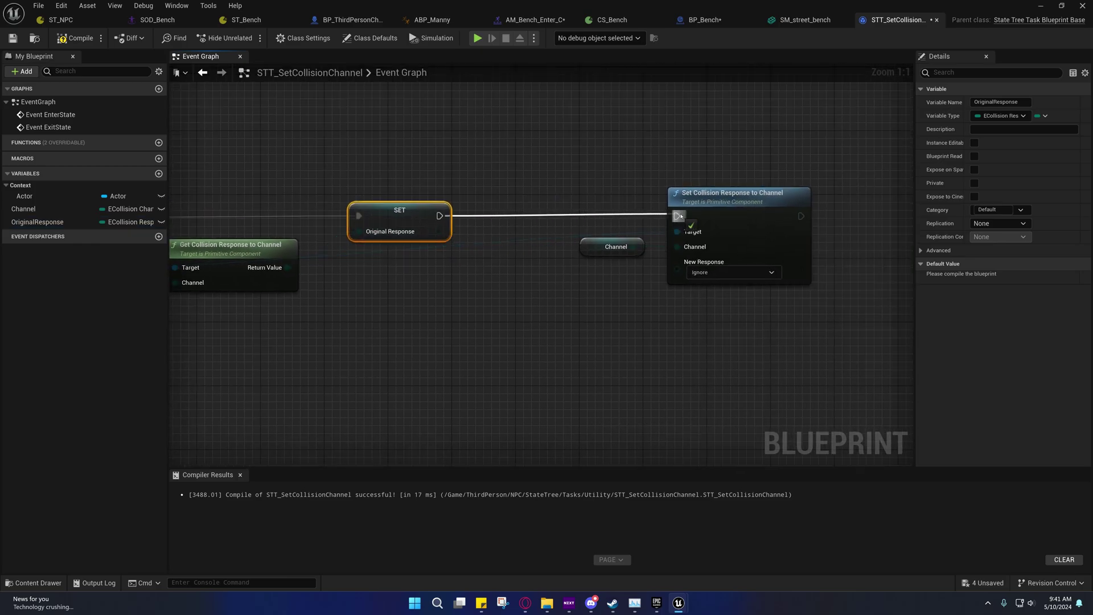
pyautogui.moveTo(566, 293)
pyautogui.mouseDown(button='right')
pyautogui.moveTo(528, 276)
pyautogui.moveTo(521, 287)
pyautogui.mouseUp(button='right')
pyautogui.moveTo(591, 240)
pyautogui.mouseDown()
pyautogui.moveTo(472, 260)
pyautogui.moveTo(515, 249)
pyautogui.moveTo(503, 238)
pyautogui.mouseUp()
# - Promote the New Response pin to a variable; make New Response and Channel instance-editable
pyautogui.click(560, 289)
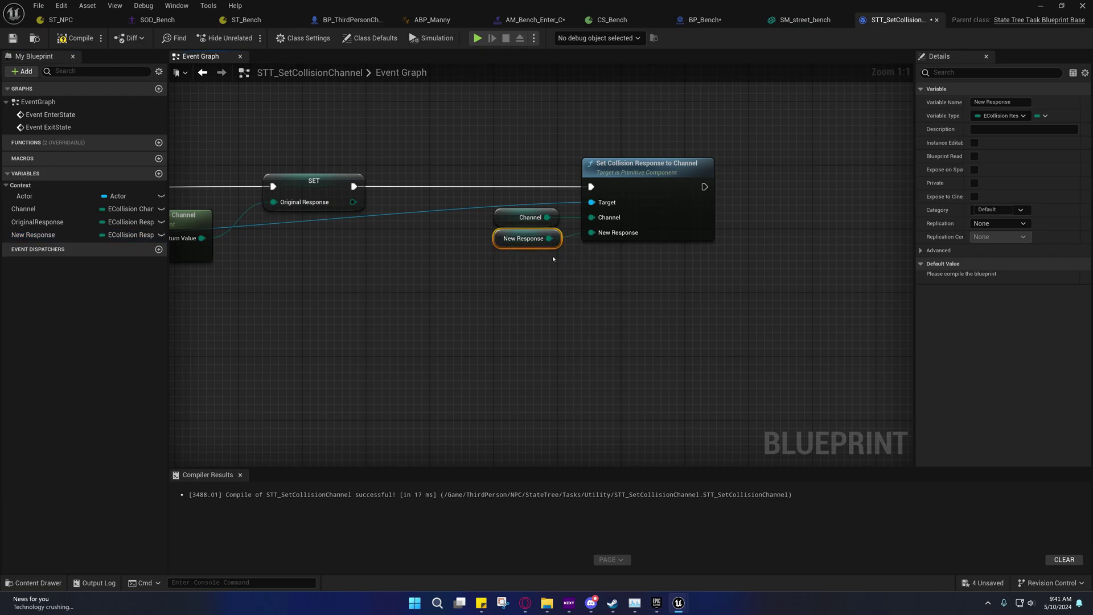
pyautogui.moveTo(553, 252); pyautogui.dragTo(429, 286, button='right')
pyautogui.moveTo(553, 252); pyautogui.dragTo(591, 252)
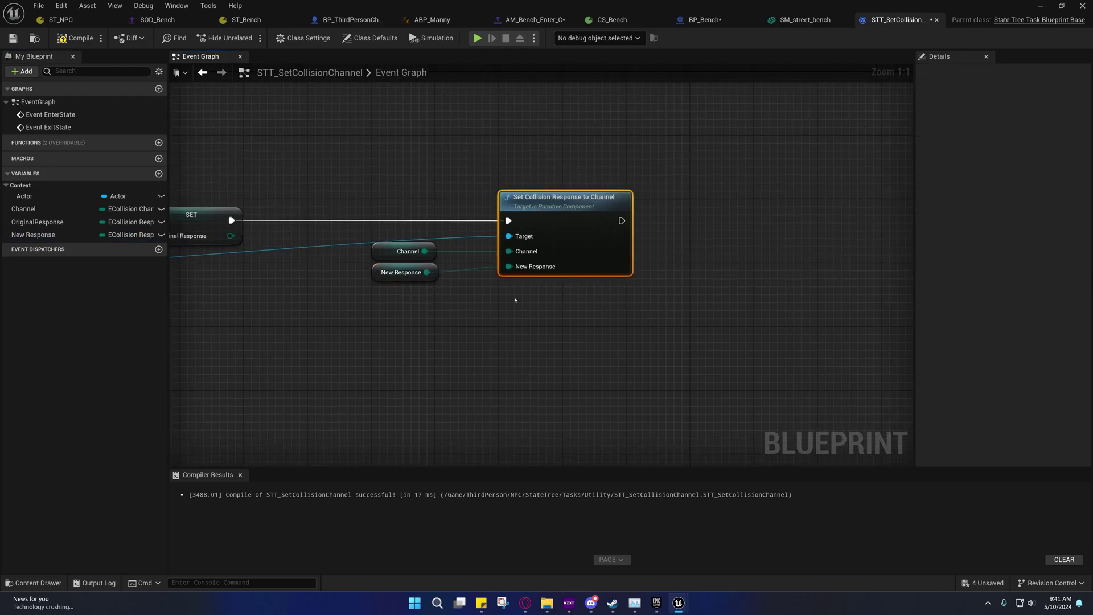
pyautogui.moveTo(480, 309); pyautogui.dragTo(680, 274, button='right')
pyautogui.moveTo(46, 235); pyautogui.dragTo(161, 230)
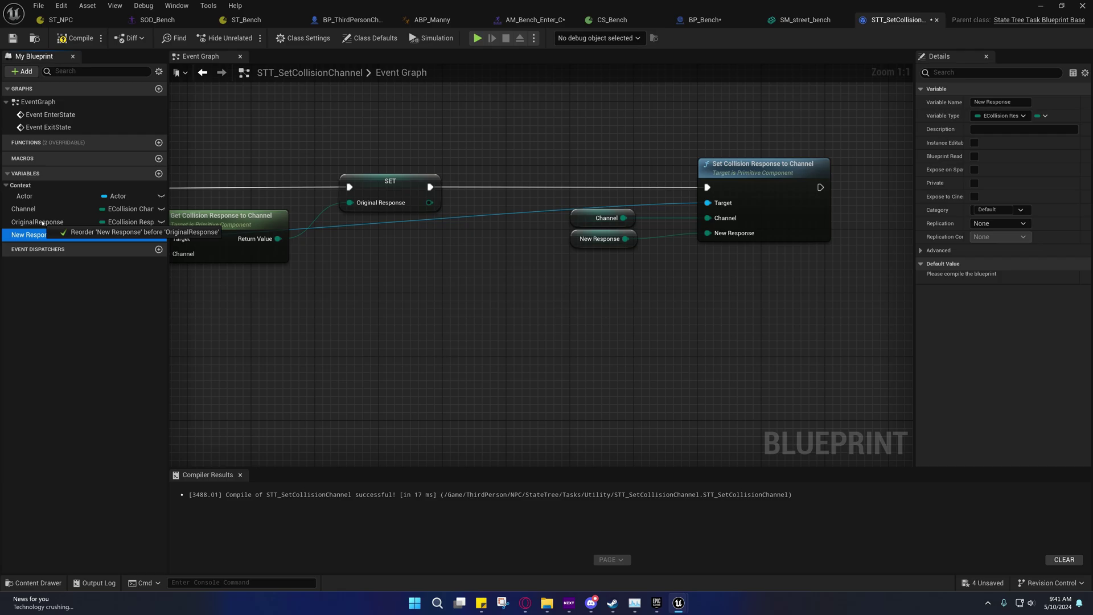
pyautogui.click(161, 222)
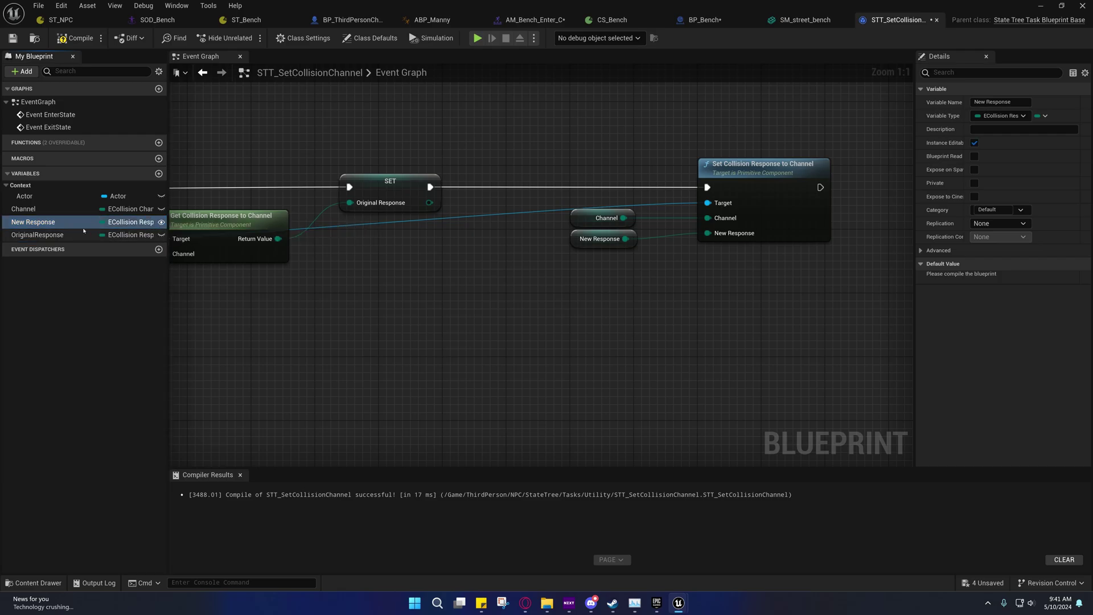
pyautogui.click(161, 209)
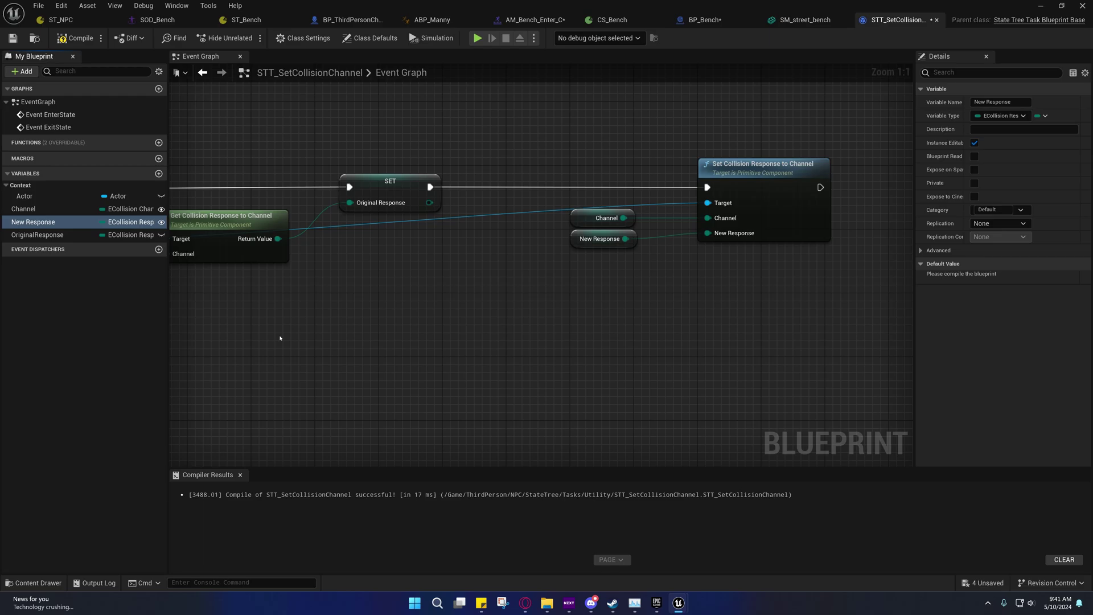
# - Shift the Channel, New Response and Set Collision Response nodes left, then return to the events
pyautogui.moveTo(463, 316); pyautogui.dragTo(311, 336, button='right')
pyautogui.moveTo(392, 163); pyautogui.dragTo(635, 277)
pyautogui.moveTo(564, 245); pyautogui.dragTo(500, 244)
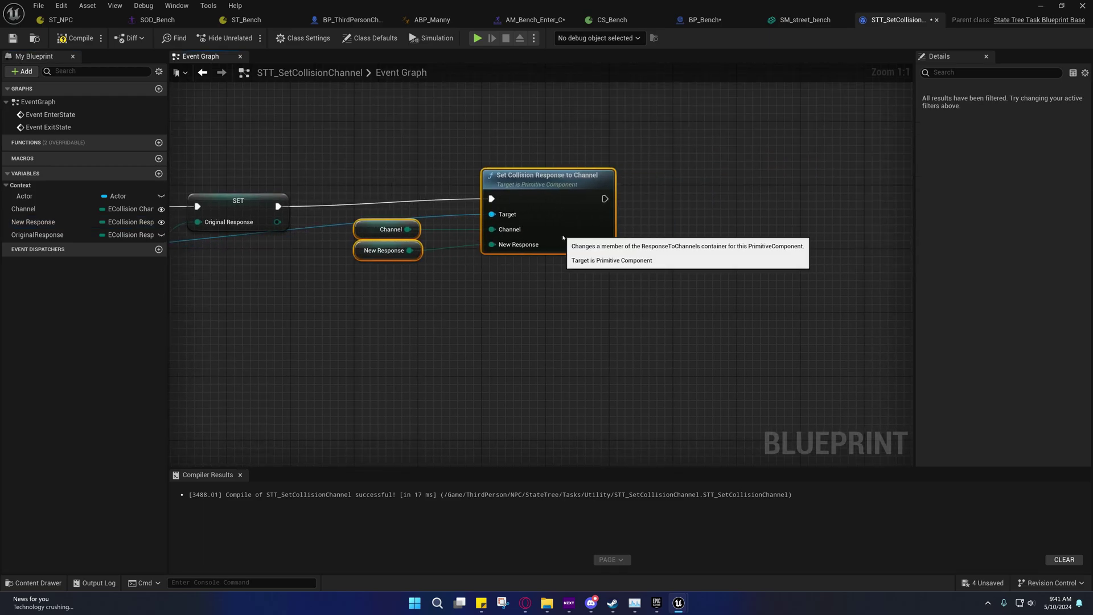
pyautogui.click(381, 347)
pyautogui.moveTo(381, 347)
pyautogui.mouseDown(button='right')
pyautogui.moveTo(471, 312)
pyautogui.moveTo(506, 313)
pyautogui.mouseUp(button='right')
pyautogui.moveTo(404, 308); pyautogui.dragTo(574, 306, button='right')
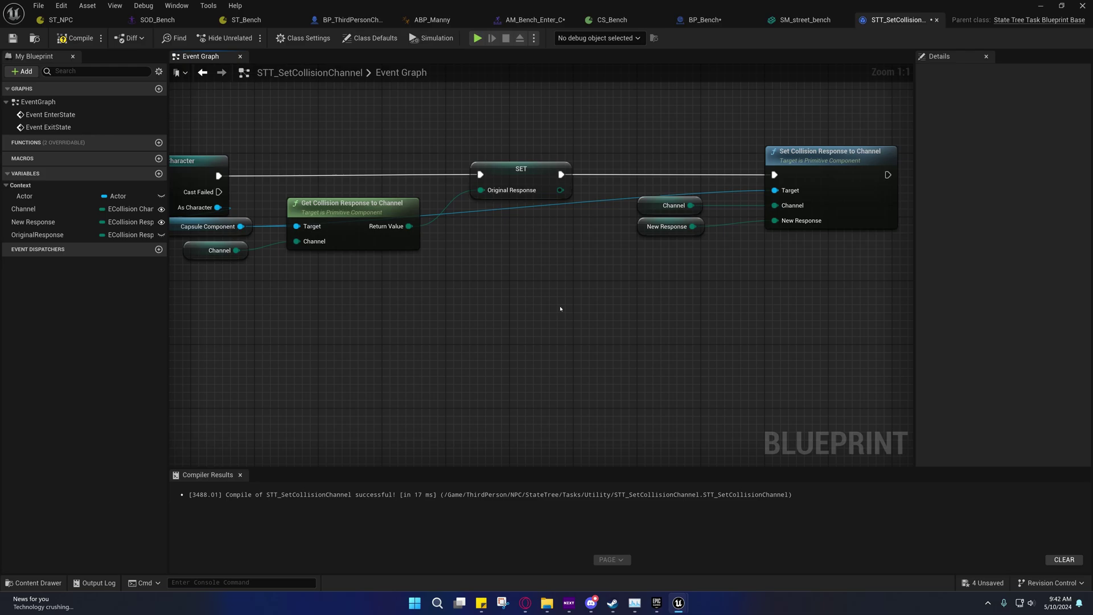
pyautogui.moveTo(470, 310)
pyautogui.mouseDown(button='right')
pyautogui.moveTo(600, 336)
pyautogui.moveTo(596, 346)
pyautogui.moveTo(622, 330)
pyautogui.moveTo(458, 379)
pyautogui.moveTo(525, 333)
pyautogui.moveTo(459, 315)
pyautogui.moveTo(456, 297)
pyautogui.moveTo(444, 310)
pyautogui.moveTo(531, 349)
pyautogui.mouseUp(button='right')
# - Route Cast Failed into a new Finish Task node
pyautogui.moveTo(491, 212); pyautogui.dragTo(454, 139)
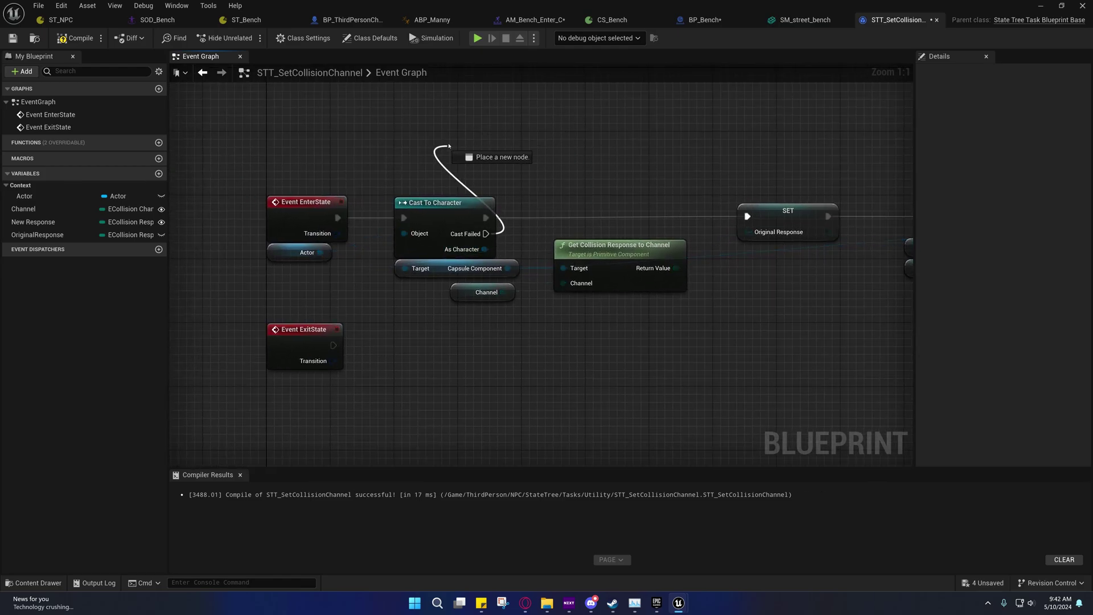
pyautogui.write('finish')
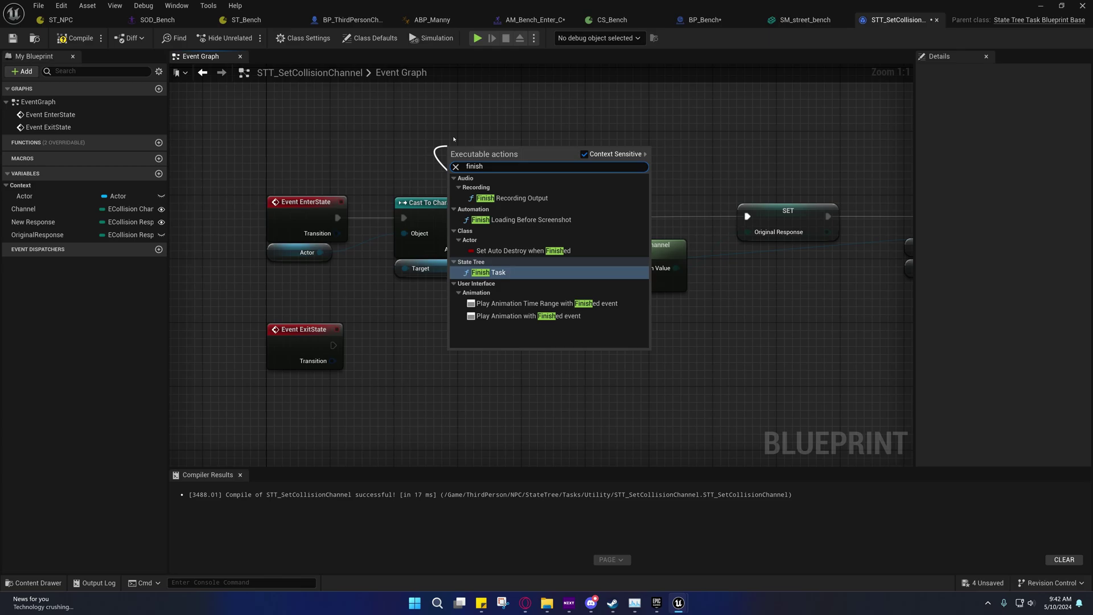
pyautogui.click(484, 272)
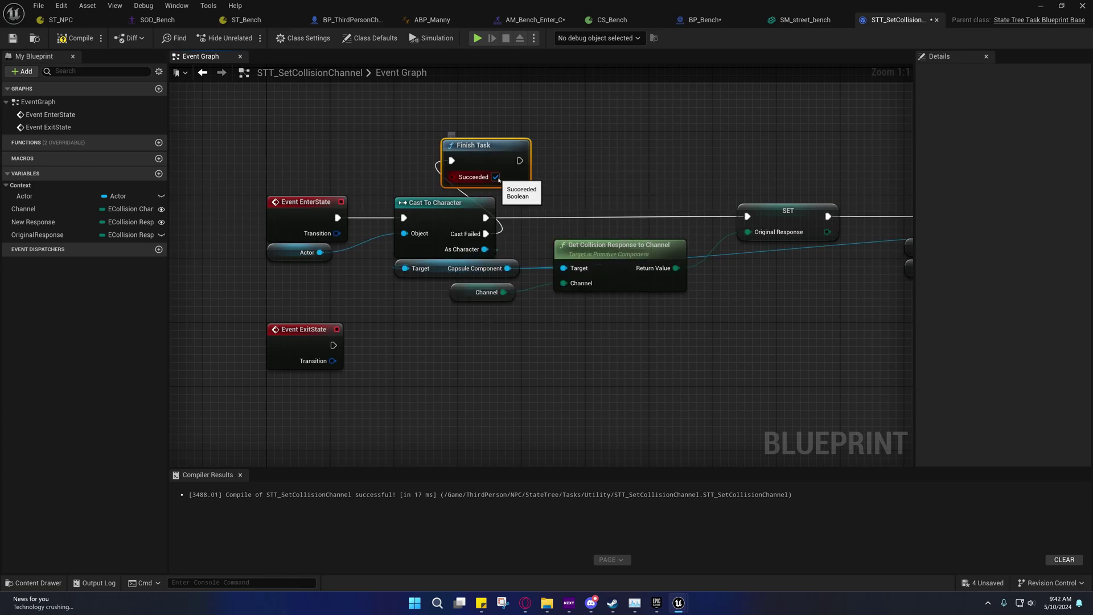
pyautogui.moveTo(481, 152); pyautogui.dragTo(441, 168)
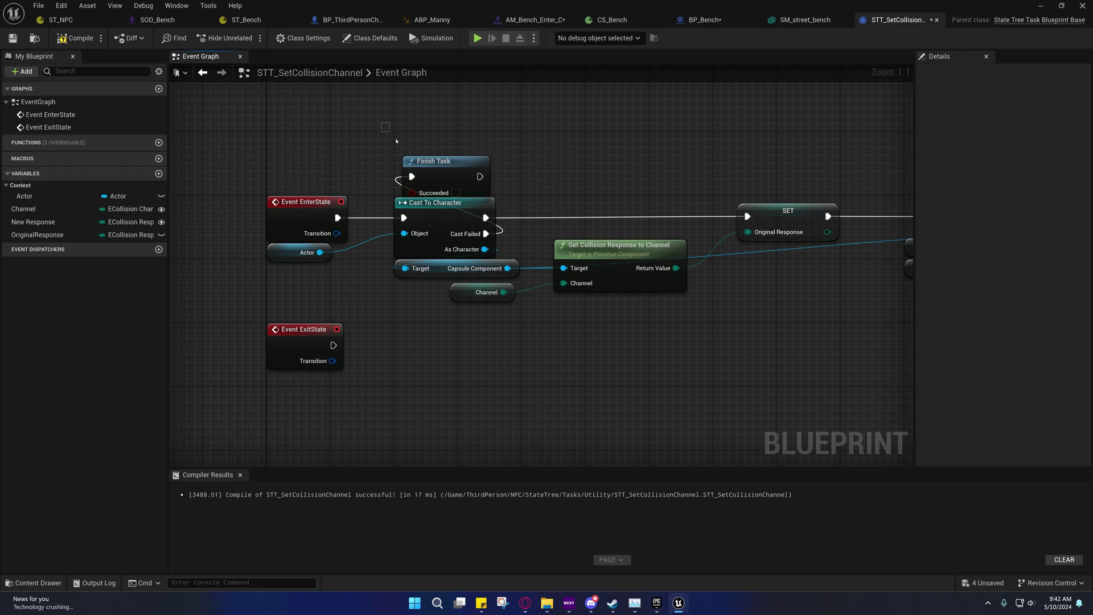
# - Copy the cast, Actor and Finish Task nodes and wire the copies to Event ExitState
pyautogui.moveTo(396, 141); pyautogui.dragTo(486, 226)
pyautogui.keyDown('ctrl'); pyautogui.click(302, 253); pyautogui.keyUp('ctrl')
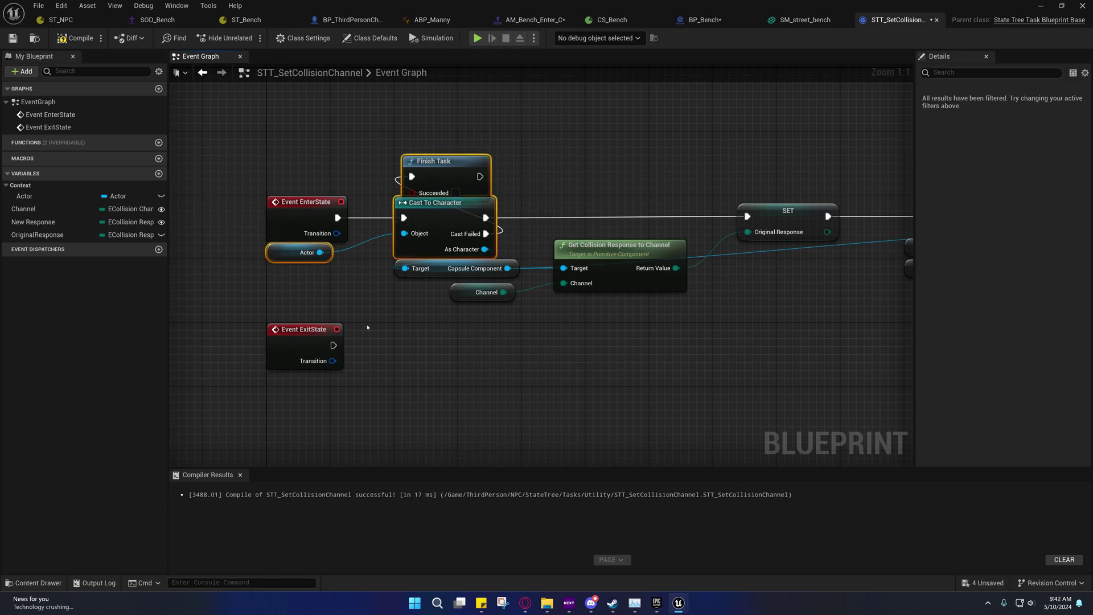
pyautogui.hotkey('ctrl', 'c')
pyautogui.hotkey('ctrl', 'v')
pyautogui.moveTo(393, 376); pyautogui.dragTo(422, 279, button='right')
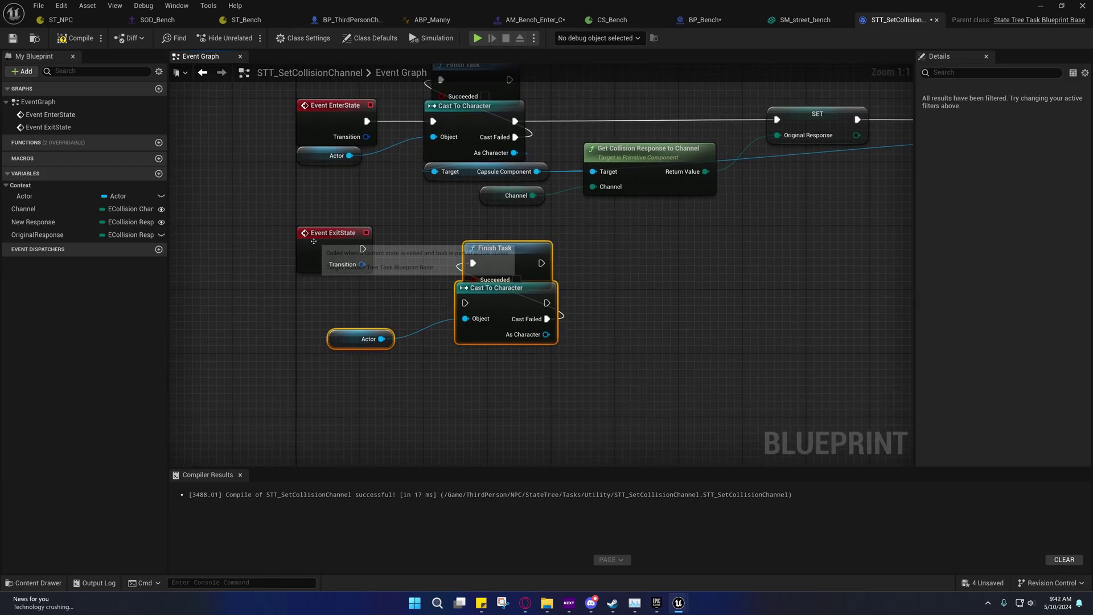
pyautogui.moveTo(320, 245)
pyautogui.mouseDown()
pyautogui.moveTo(310, 301)
pyautogui.moveTo(318, 284)
pyautogui.moveTo(464, 305)
pyautogui.mouseUp()
pyautogui.moveTo(382, 339); pyautogui.dragTo(465, 318)
pyautogui.moveTo(333, 273); pyautogui.dragTo(333, 289)
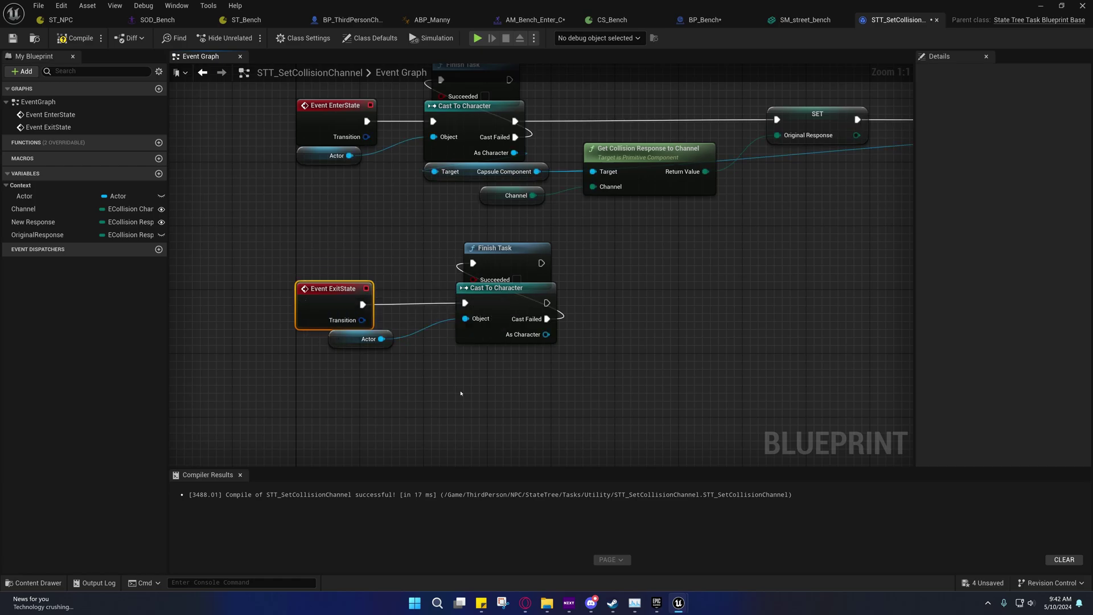
# - Line up the copied ExitState cast, Actor and Finish Task nodes neatly
pyautogui.moveTo(467, 371); pyautogui.dragTo(460, 350, button='right')
pyautogui.moveTo(460, 349); pyautogui.dragTo(551, 290)
pyautogui.click(464, 344)
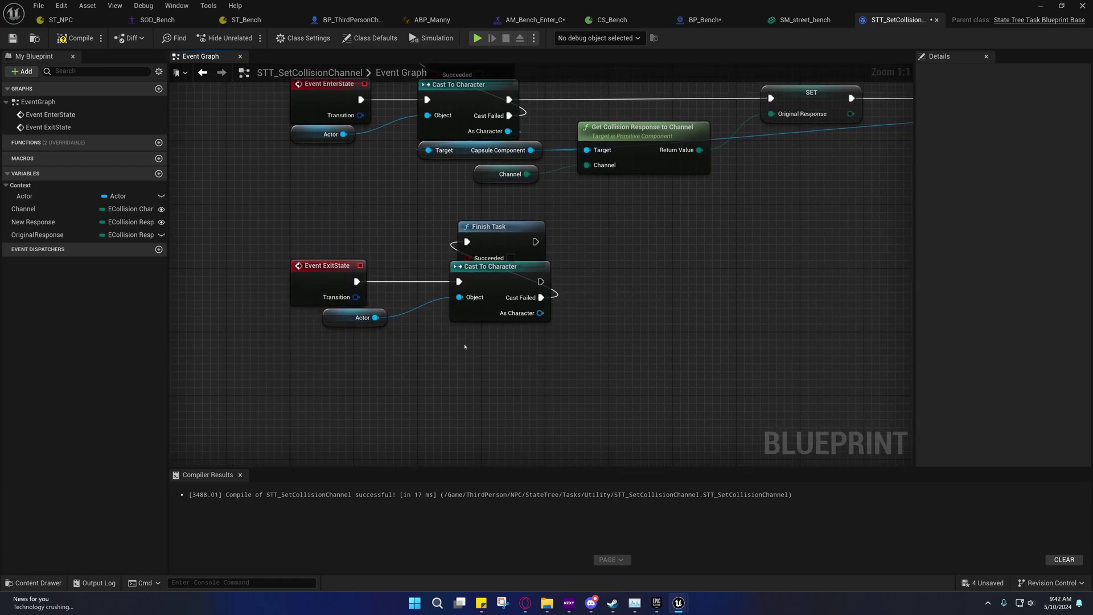
pyautogui.moveTo(463, 343); pyautogui.dragTo(474, 305, button='right')
pyautogui.moveTo(395, 176); pyautogui.dragTo(593, 344)
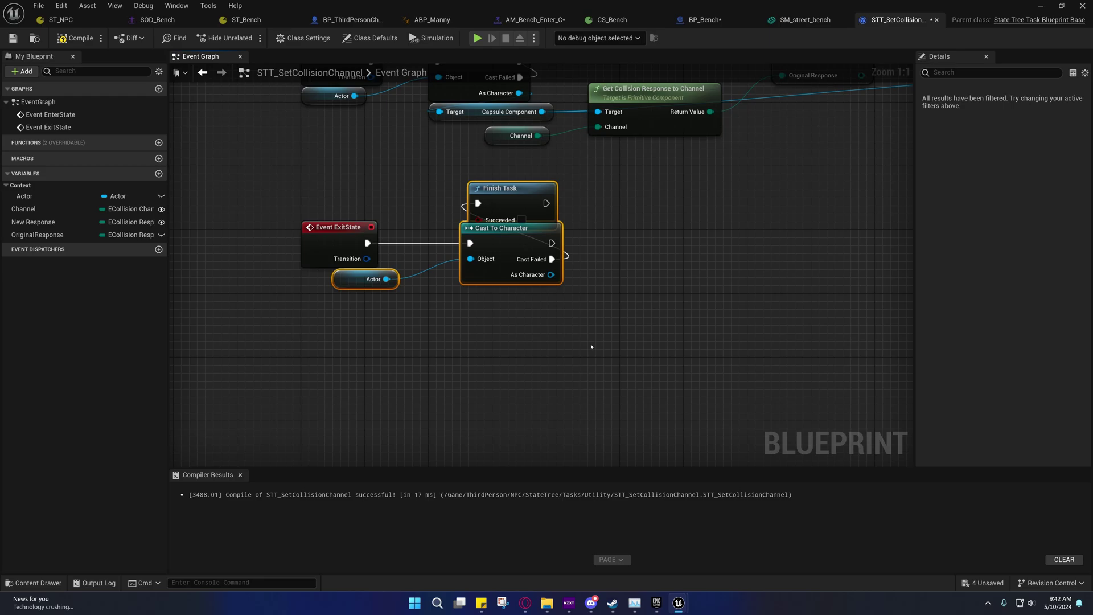
pyautogui.press('Left')
pyautogui.press('Left')
pyautogui.press('Left')
pyautogui.press('Left')
pyautogui.moveTo(580, 350); pyautogui.dragTo(453, 265, button='right')
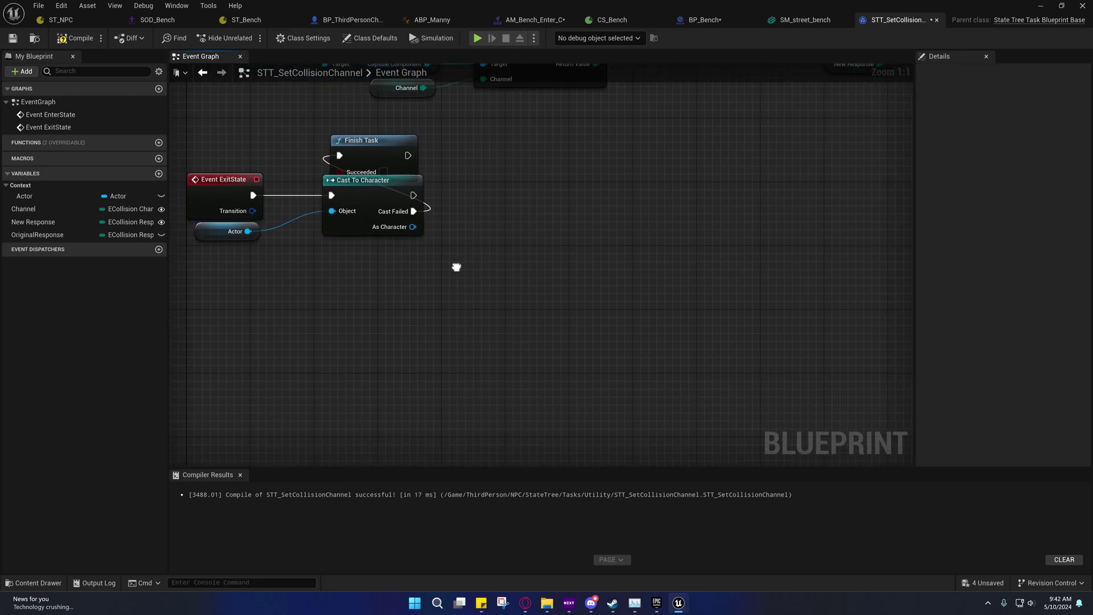
pyautogui.moveTo(417, 169)
pyautogui.mouseDown()
pyautogui.moveTo(519, 194)
pyautogui.moveTo(400, 267)
pyautogui.mouseUp()
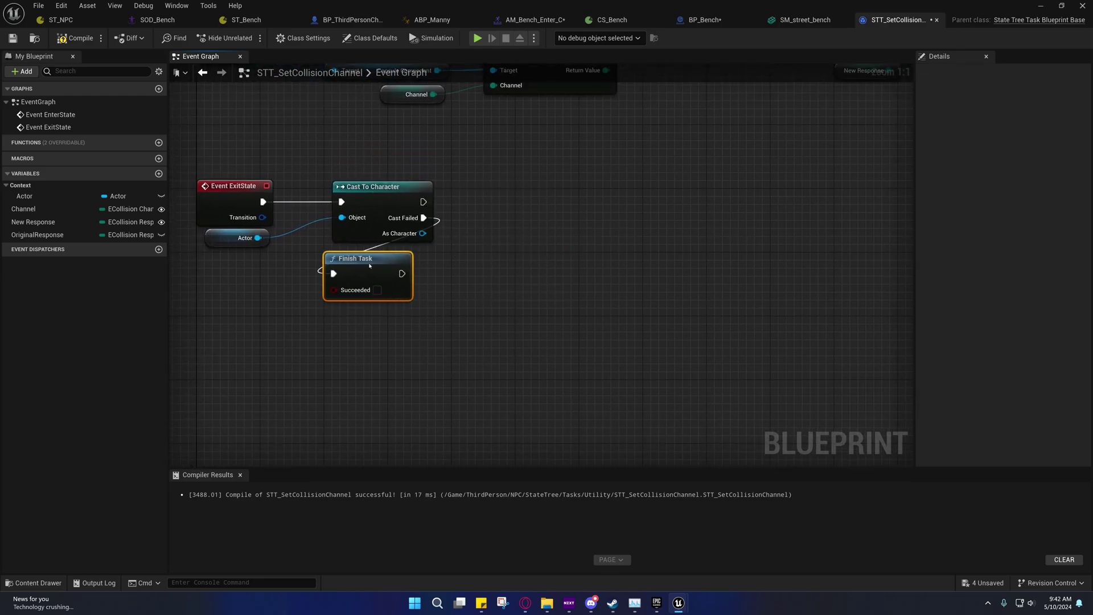
pyautogui.moveTo(427, 250); pyautogui.dragTo(321, 329, button='right')
# - Duplicate the Capsule Component getter and feed it the ExitState cast's character
pyautogui.click(266, 153)
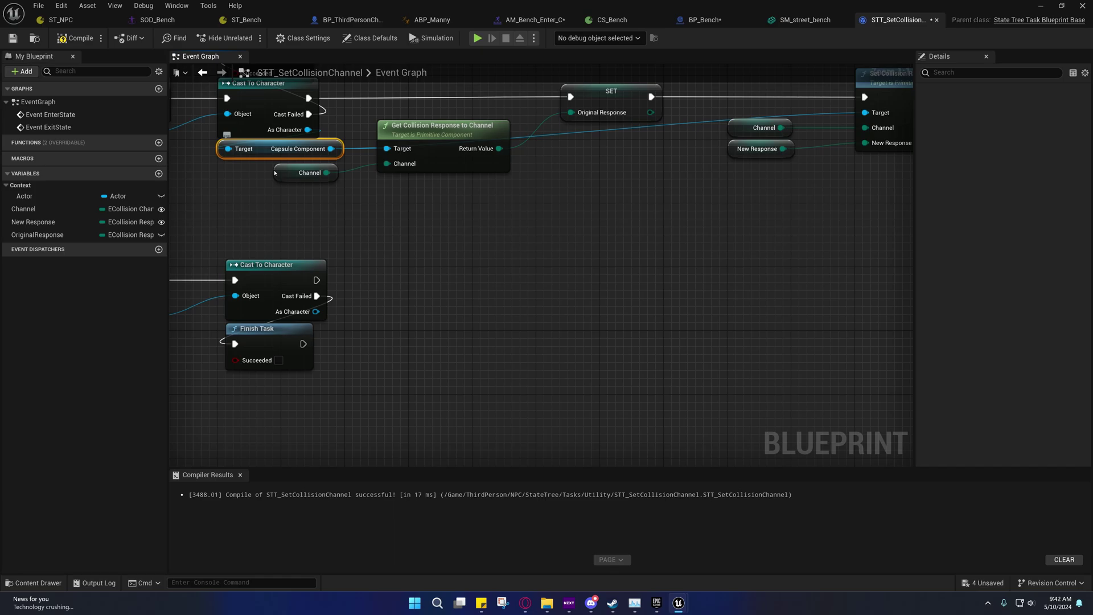
pyautogui.hotkey('ctrl', 'c')
pyautogui.hotkey('ctrl', 'v')
pyautogui.moveTo(316, 311); pyautogui.dragTo(434, 317)
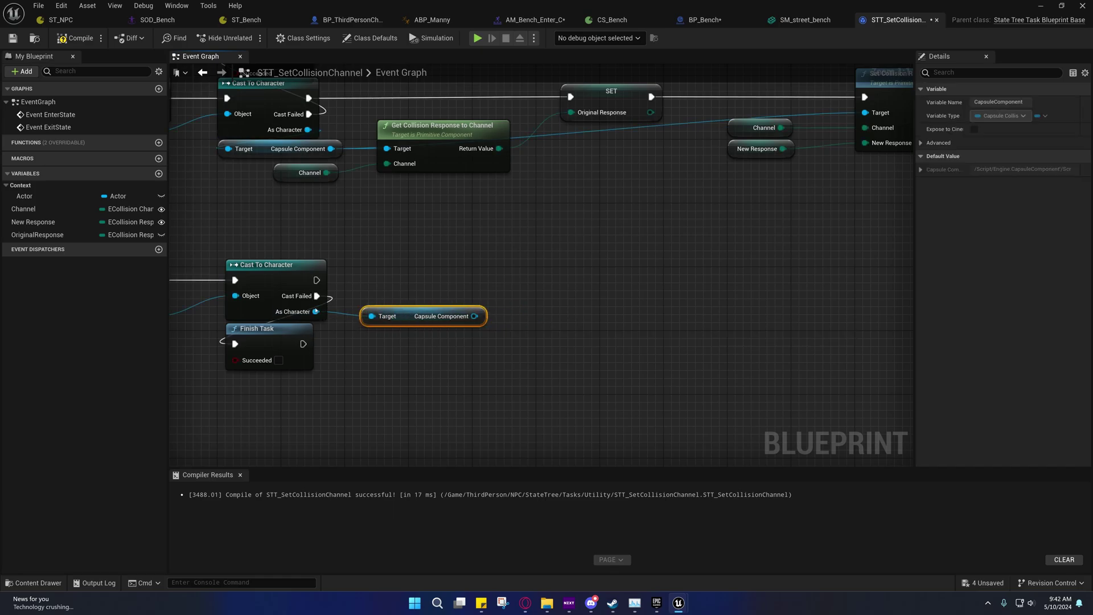
pyautogui.keyDown('shift'); pyautogui.click(271, 290); pyautogui.keyUp('shift')
pyautogui.click(415, 366)
pyautogui.moveTo(415, 366); pyautogui.dragTo(393, 389, button='right')
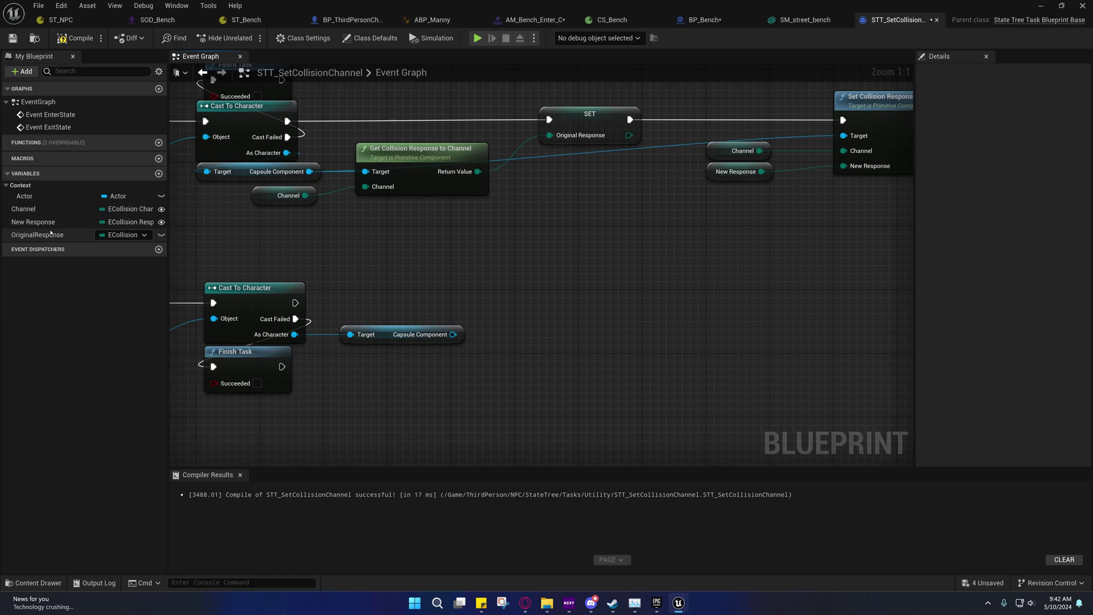
# - Copy the set-collision group, swapping New Response for OriginalResponse, and run it after the exit cast
pyautogui.moveTo(868, 215); pyautogui.dragTo(769, 243, button='right')
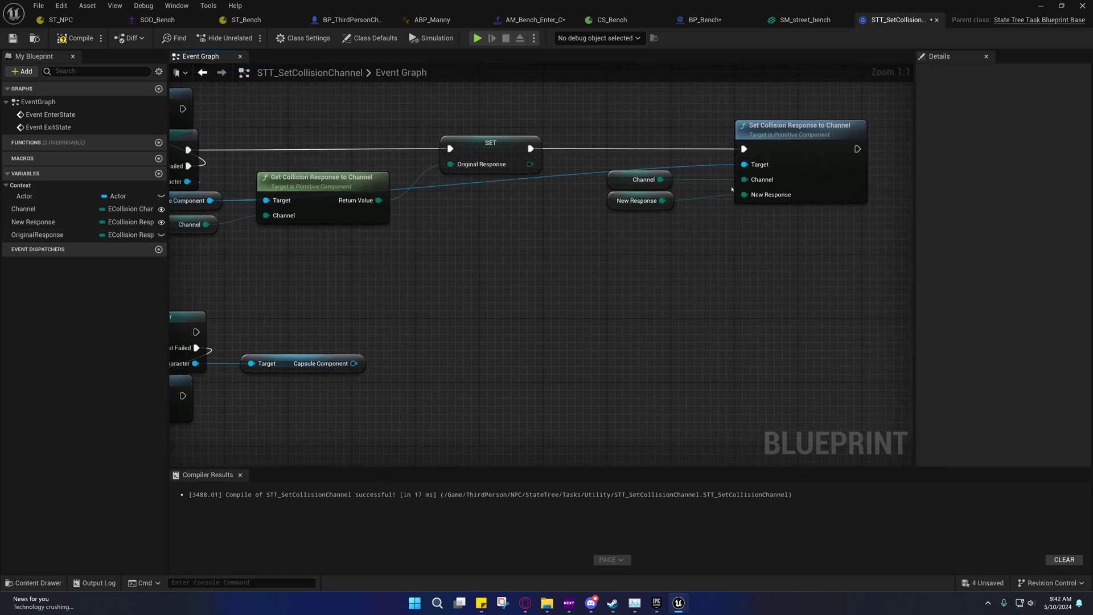
pyautogui.moveTo(709, 195); pyautogui.dragTo(745, 216)
pyautogui.moveTo(640, 180); pyautogui.dragTo(431, 337)
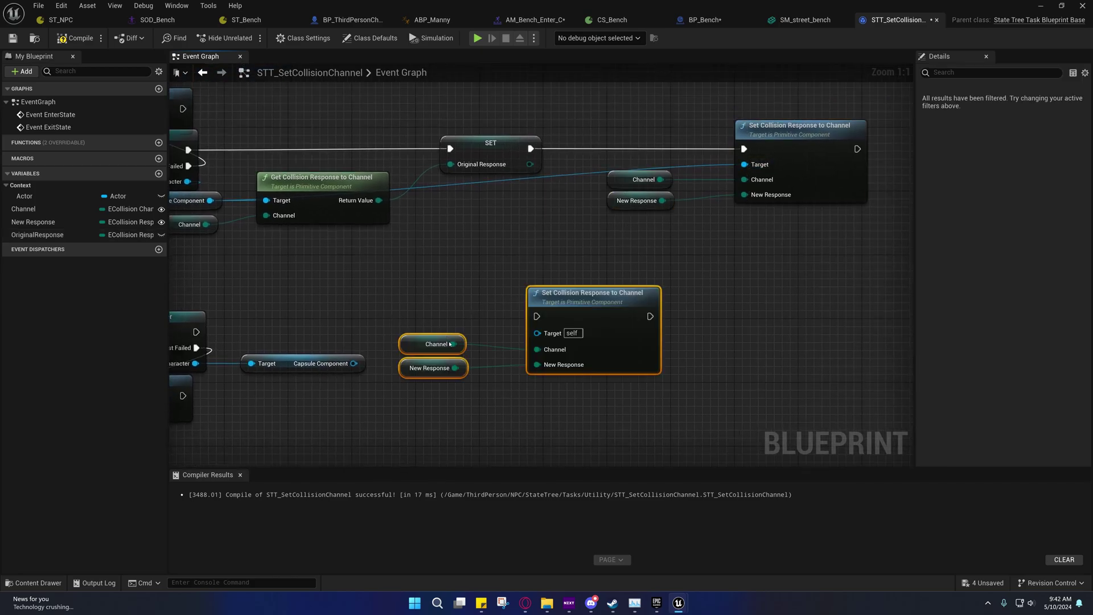
pyautogui.moveTo(431, 337); pyautogui.dragTo(559, 278, button='right')
pyautogui.click(539, 284)
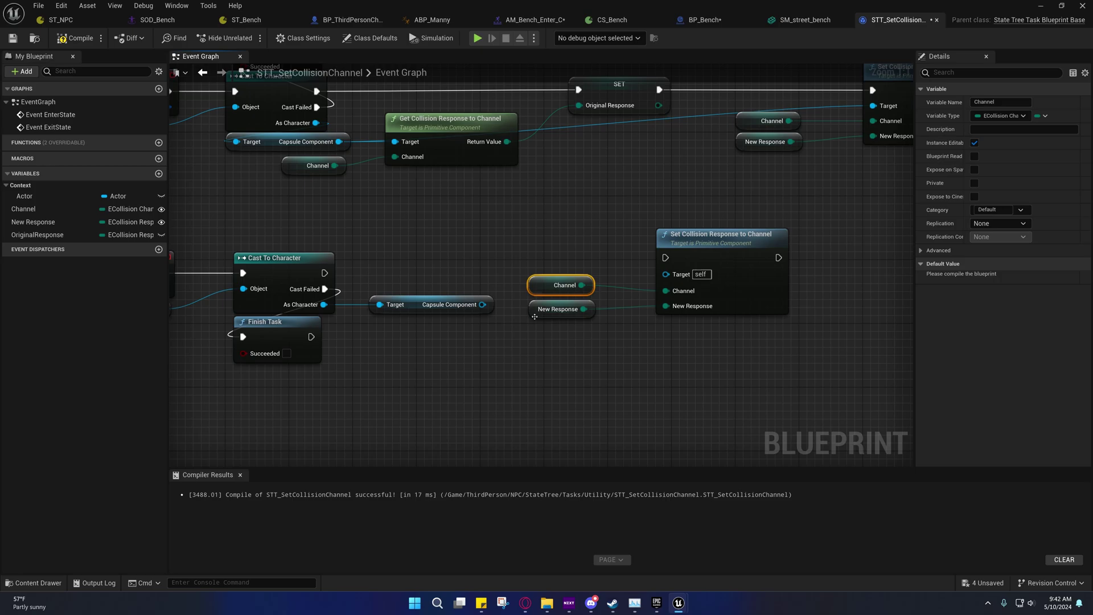
pyautogui.click(536, 311)
pyautogui.press('Delete')
pyautogui.moveTo(37, 234); pyautogui.dragTo(658, 323)
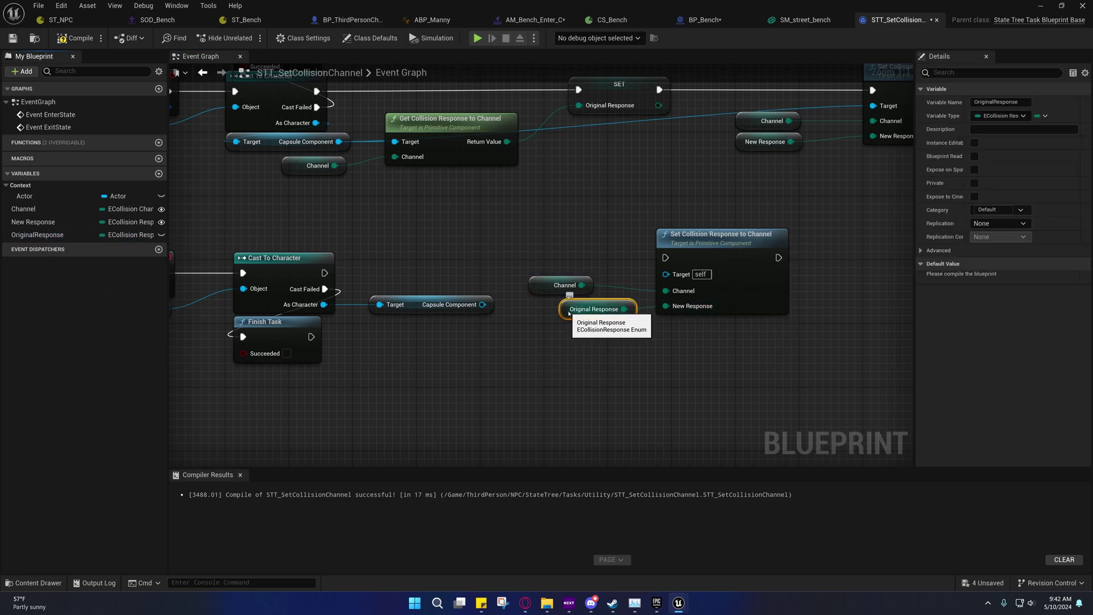
pyautogui.moveTo(575, 314); pyautogui.dragTo(551, 312)
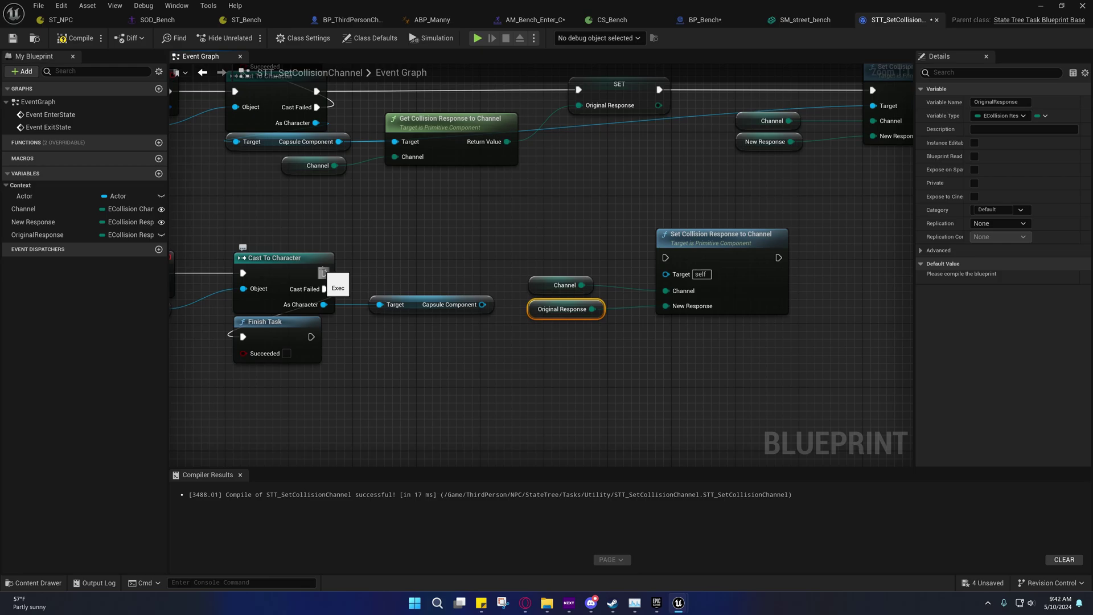
pyautogui.moveTo(323, 274); pyautogui.dragTo(665, 258)
# - Connect the Capsule Component to the restore node's Target and tidy both event branches
pyautogui.moveTo(548, 204); pyautogui.dragTo(720, 351)
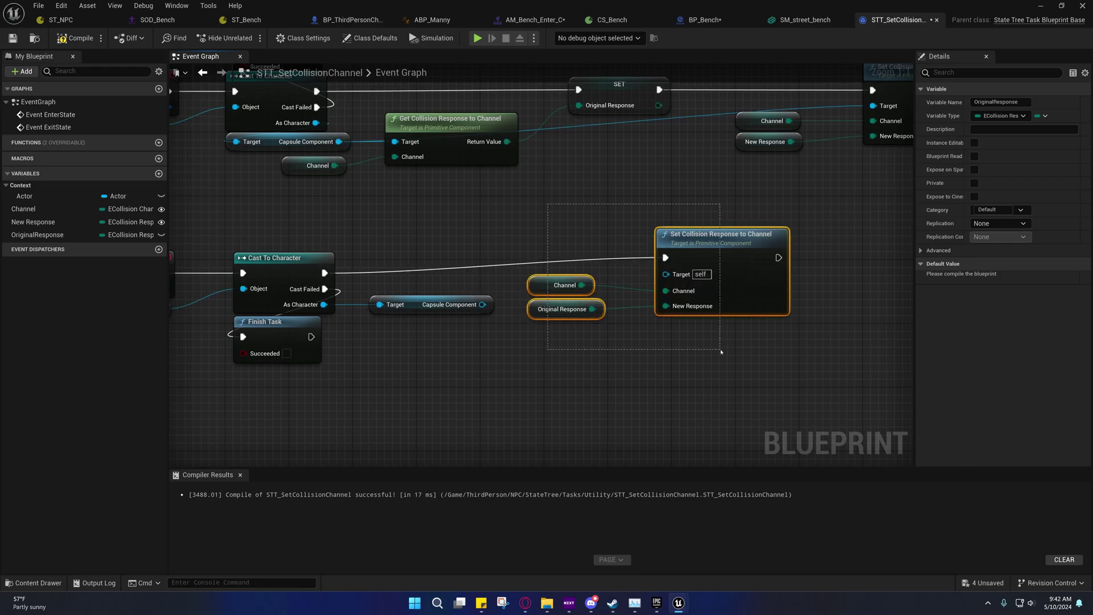
pyautogui.moveTo(735, 270); pyautogui.dragTo(727, 286)
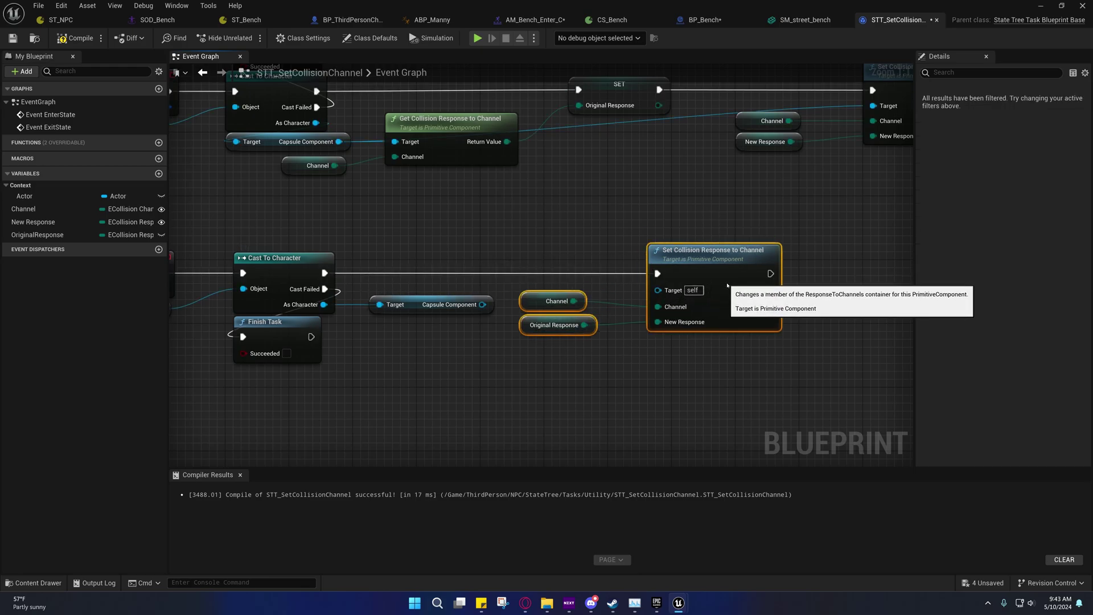
pyautogui.moveTo(508, 345); pyautogui.dragTo(566, 335, button='right')
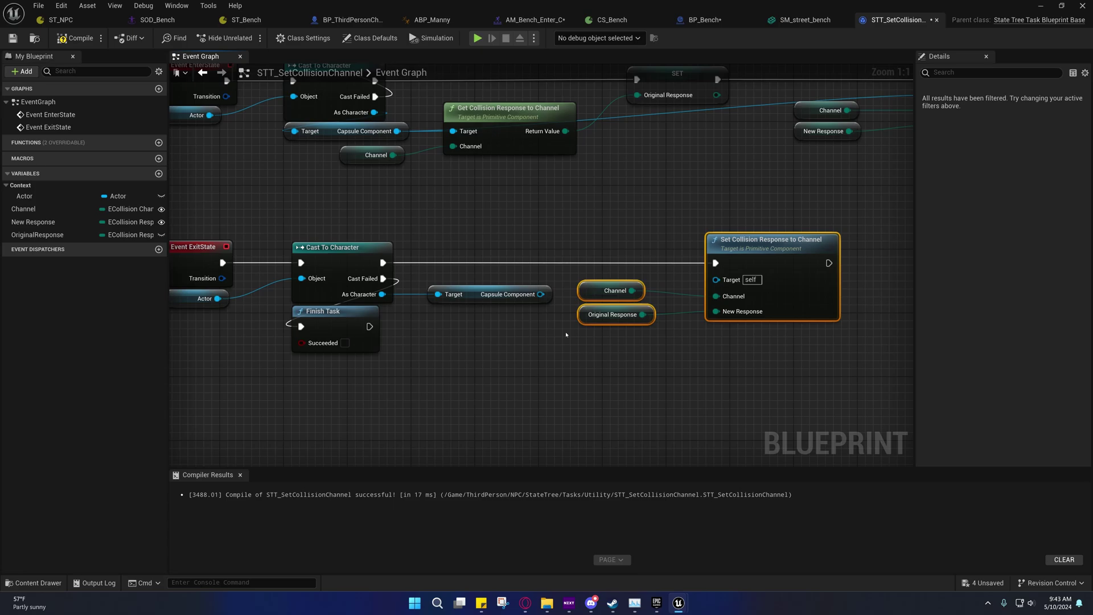
pyautogui.moveTo(540, 294); pyautogui.dragTo(716, 279)
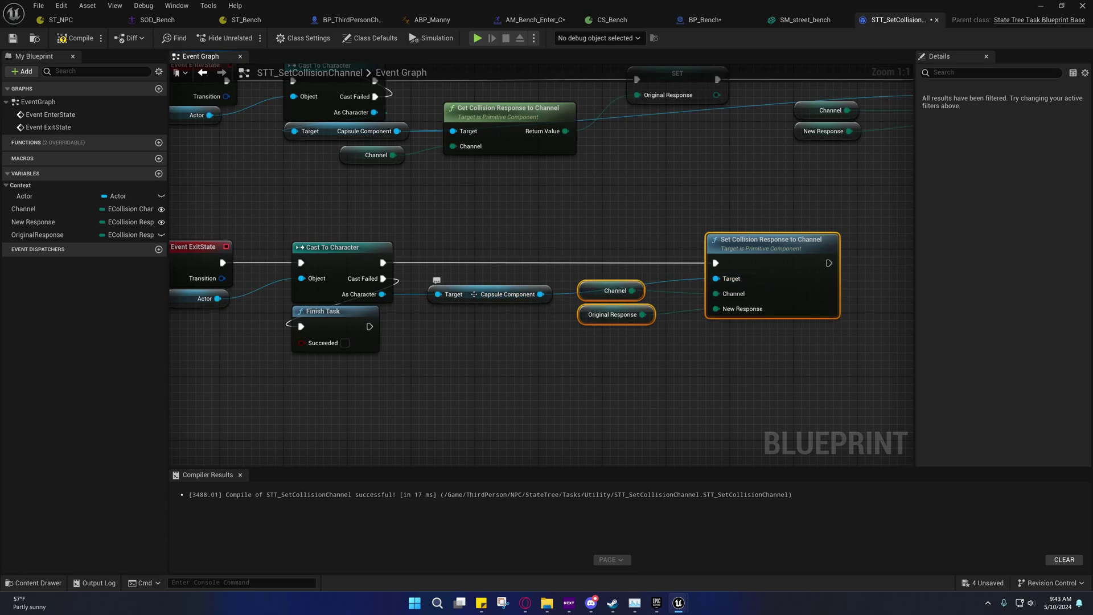
pyautogui.click(474, 294)
pyautogui.click(635, 362)
pyautogui.moveTo(635, 362); pyautogui.dragTo(513, 371, button='right')
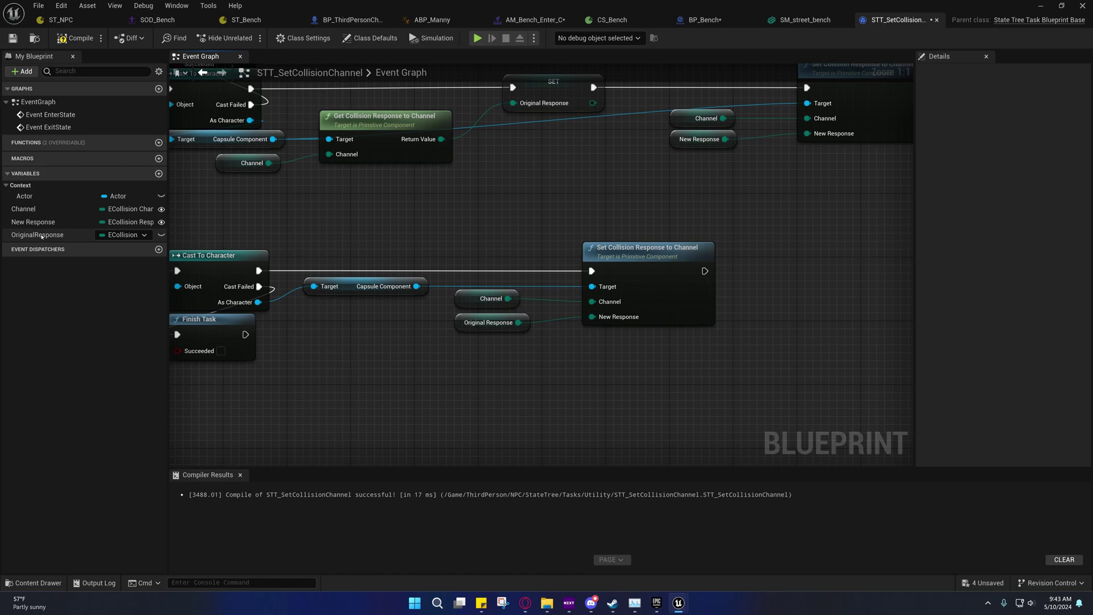
pyautogui.moveTo(401, 356)
pyautogui.mouseDown(button='right')
pyautogui.moveTo(584, 341)
pyautogui.moveTo(522, 268)
pyautogui.mouseUp(button='right')
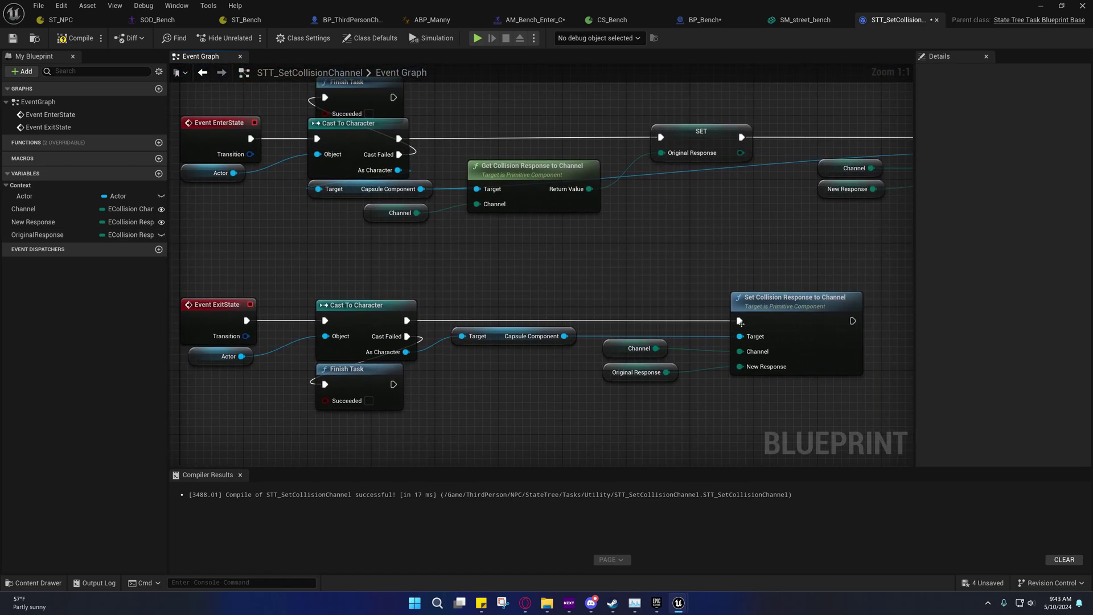
pyautogui.moveTo(530, 410)
pyautogui.mouseDown(button='right')
pyautogui.moveTo(532, 345)
pyautogui.moveTo(505, 305)
pyautogui.mouseUp(button='right')
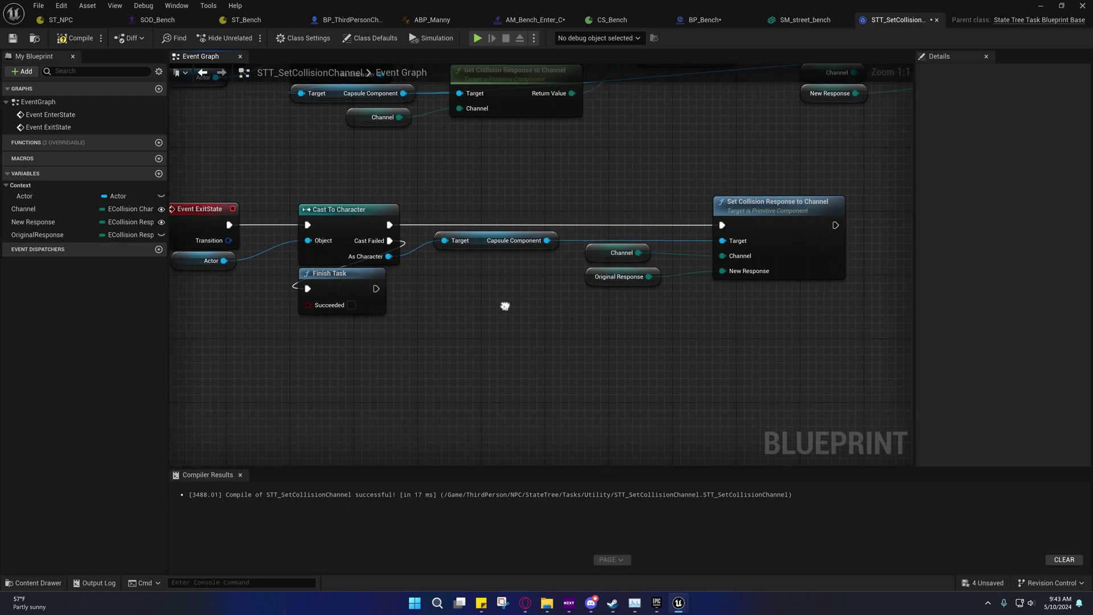
# - Compile STT_SetCollisionChannel, then switch over to the ST_Bench state tree
pyautogui.click(86, 40)
pyautogui.moveTo(507, 283)
pyautogui.mouseDown(button='right')
pyautogui.moveTo(552, 390)
pyautogui.moveTo(528, 344)
pyautogui.moveTo(302, 297)
pyautogui.moveTo(908, 298)
pyautogui.moveTo(773, 281)
pyautogui.mouseUp(button='right')
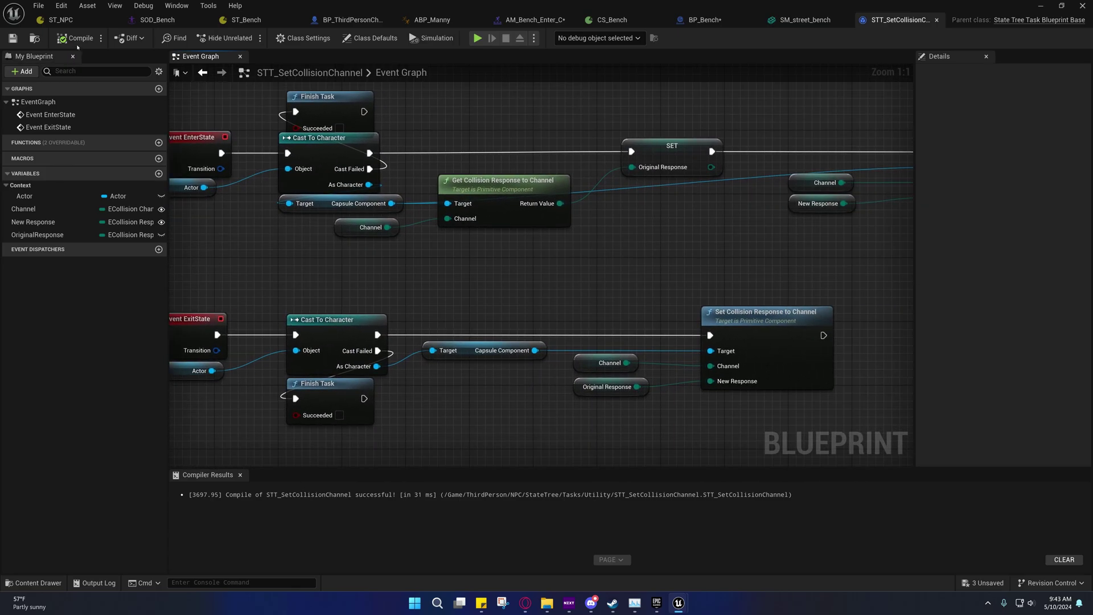
pyautogui.click(33, 38)
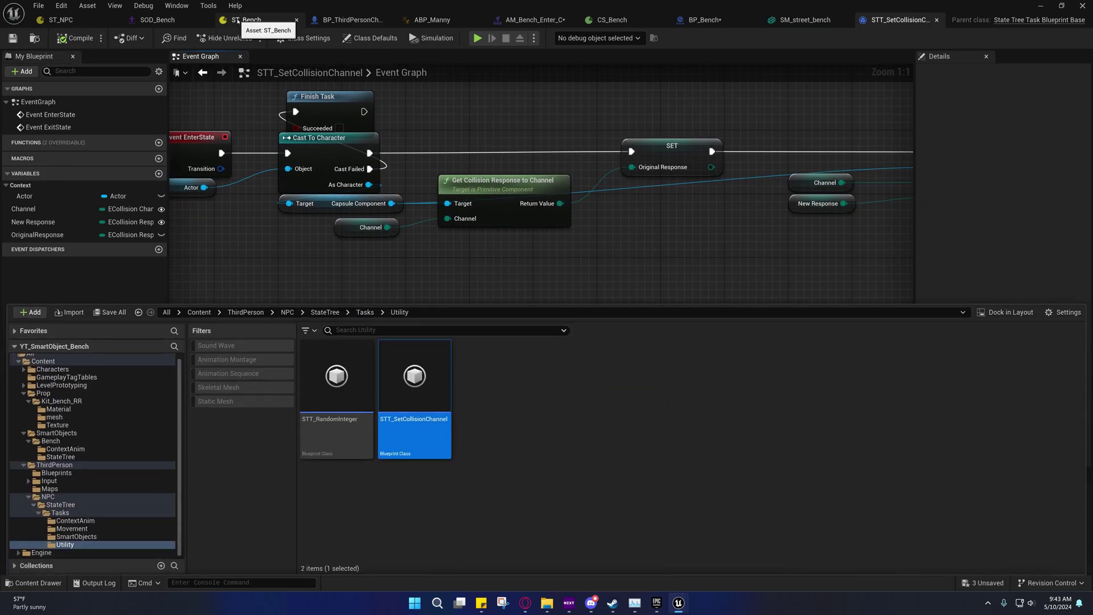
pyautogui.click(238, 21)
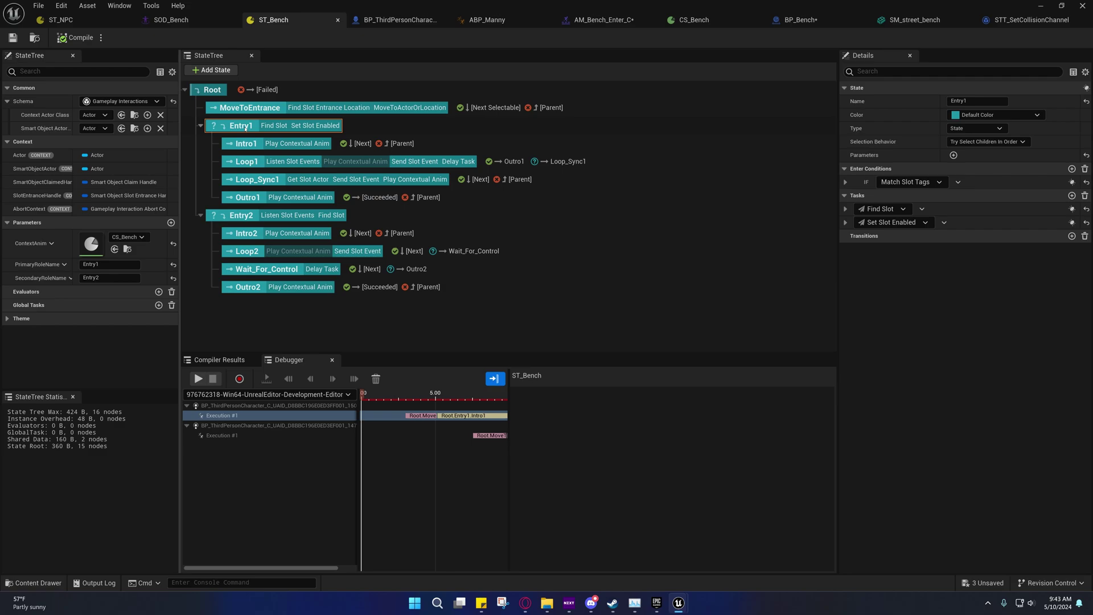
# - Add a ContextScene child state under Root and move Entry1 and Entry2 into it
pyautogui.click(209, 93)
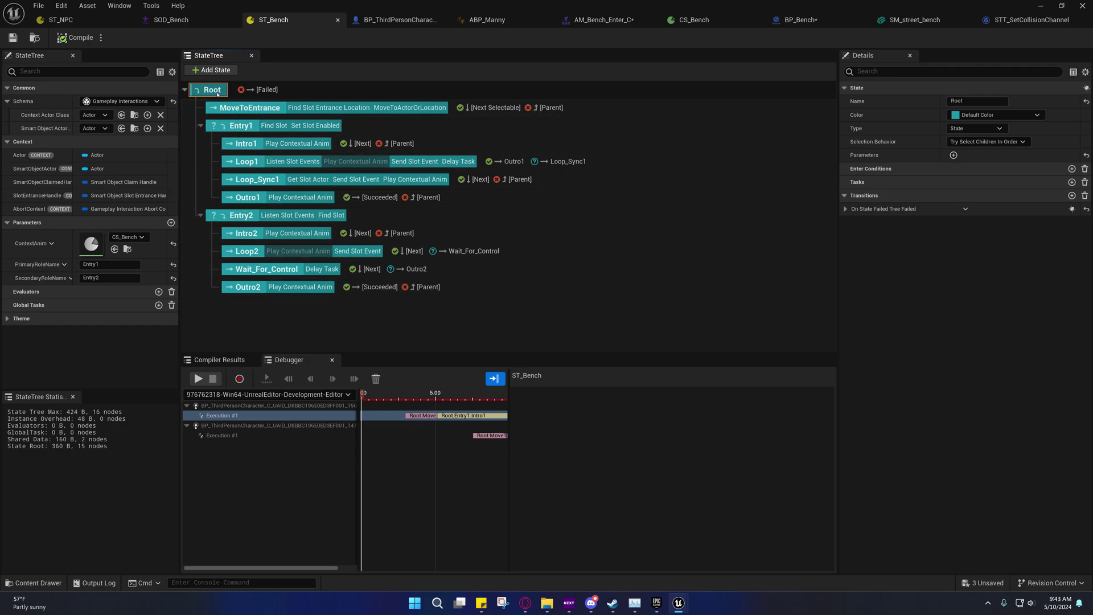
pyautogui.rightClick(217, 94)
pyautogui.moveTo(264, 113)
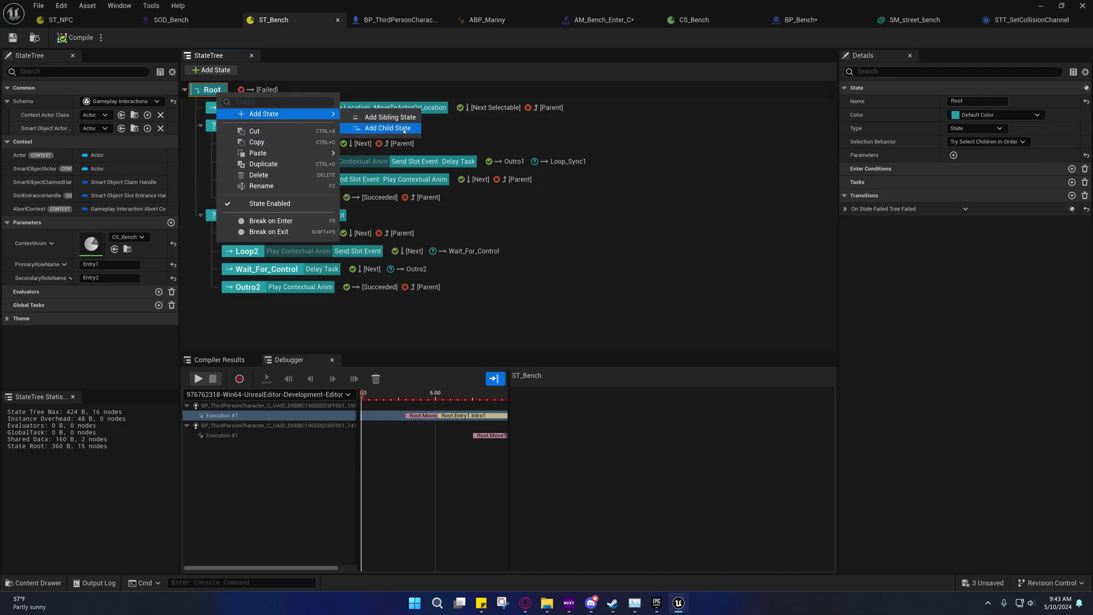
pyautogui.click(401, 131)
pyautogui.write('ContextScene')
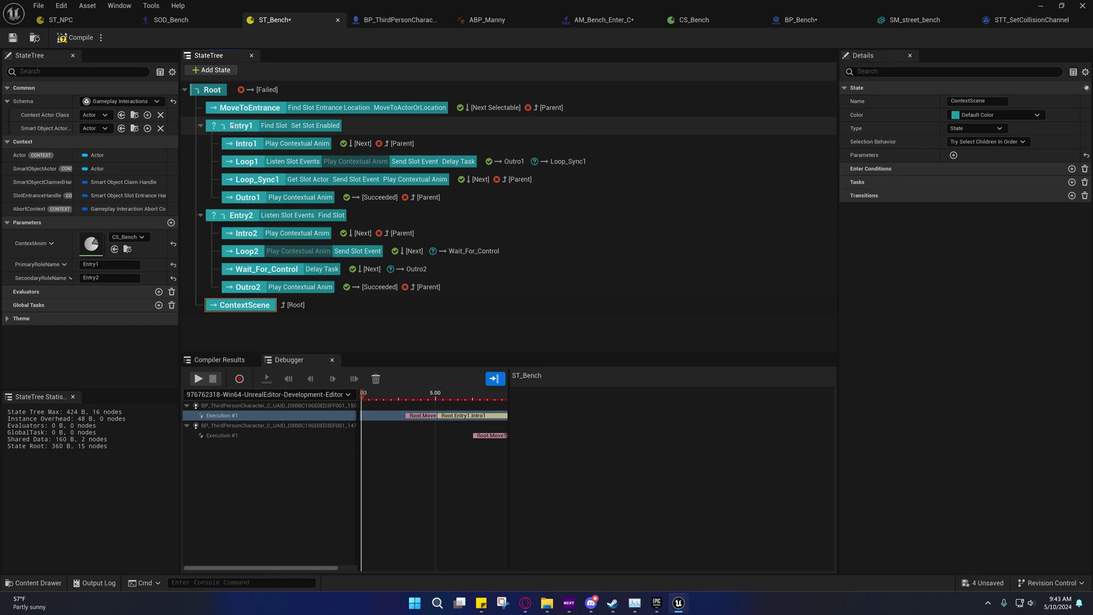
pyautogui.click(245, 126)
pyautogui.moveTo(239, 306); pyautogui.dragTo(239, 306)
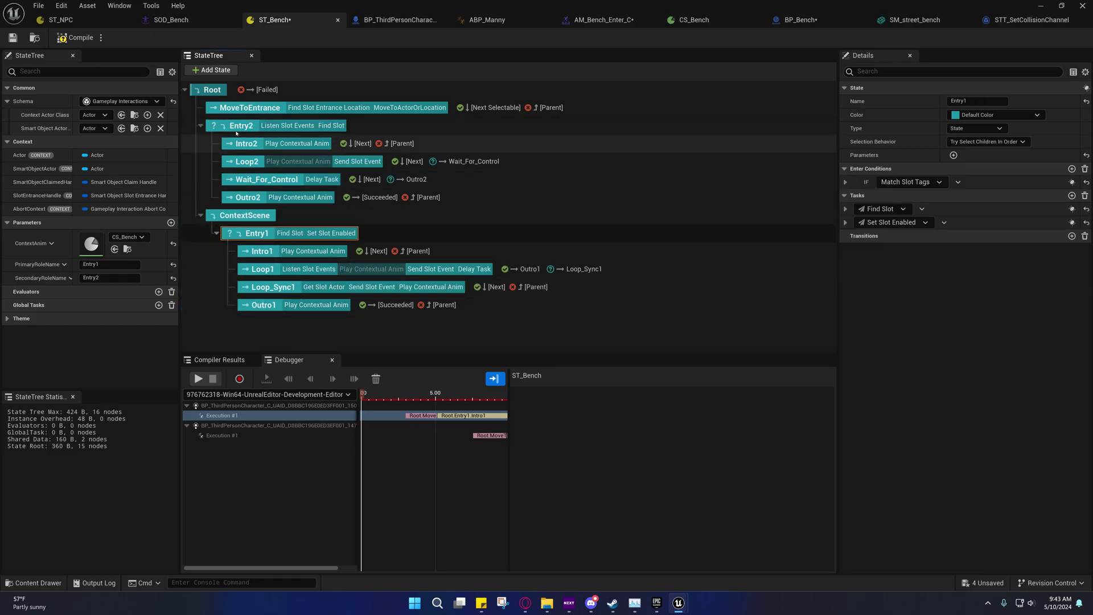
pyautogui.moveTo(241, 126)
pyautogui.mouseDown()
pyautogui.moveTo(225, 223)
pyautogui.moveTo(231, 139)
pyautogui.mouseUp()
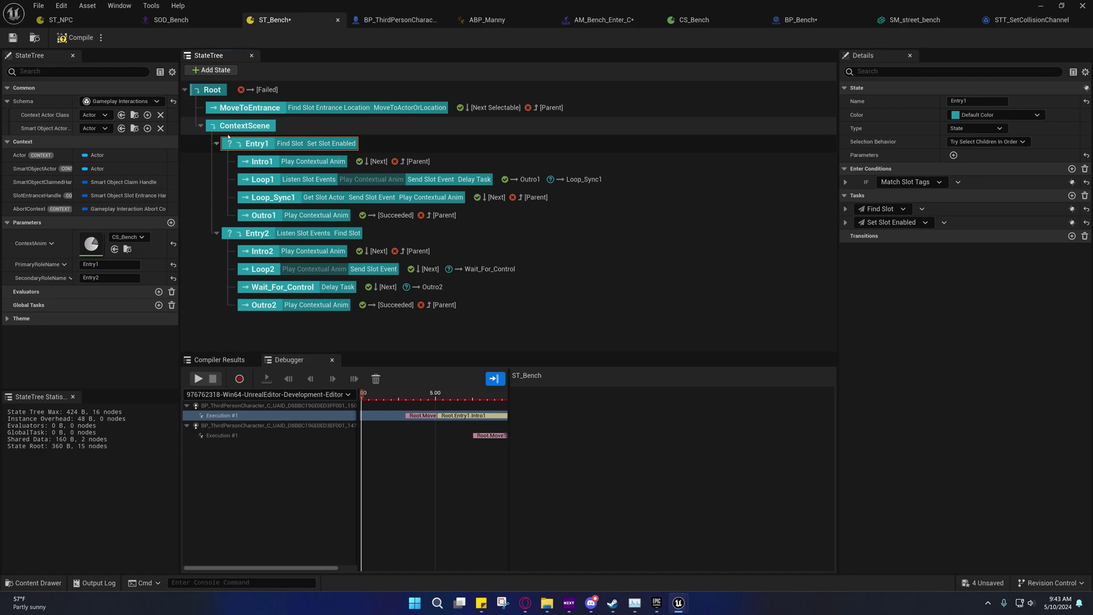
pyautogui.click(244, 126)
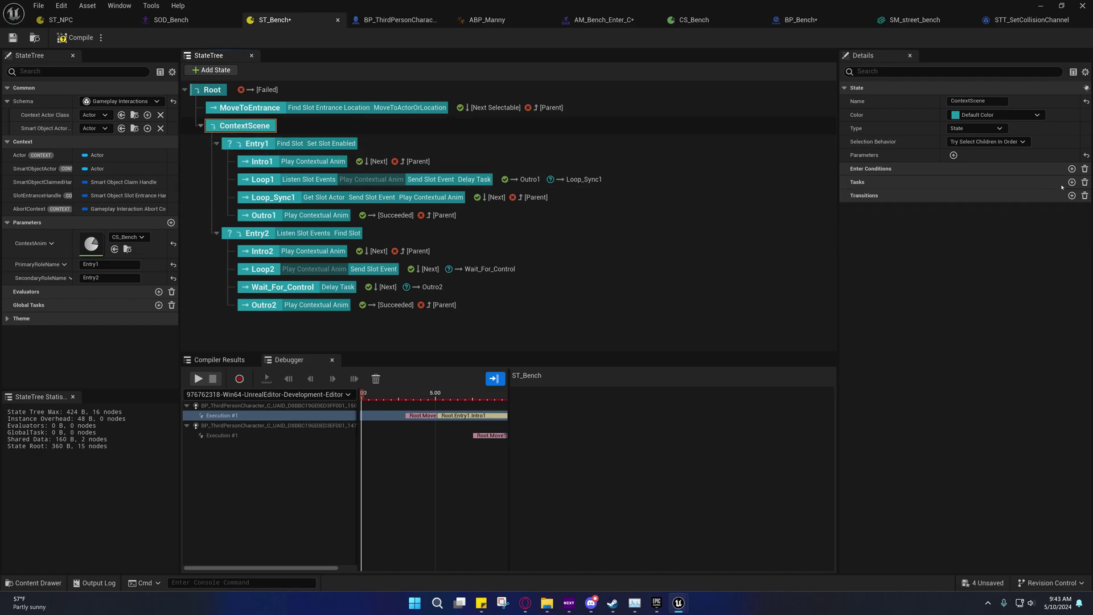
# - Add the SetCollisionChannel task to ContextScene and inspect its collision channel choices
pyautogui.click(874, 196)
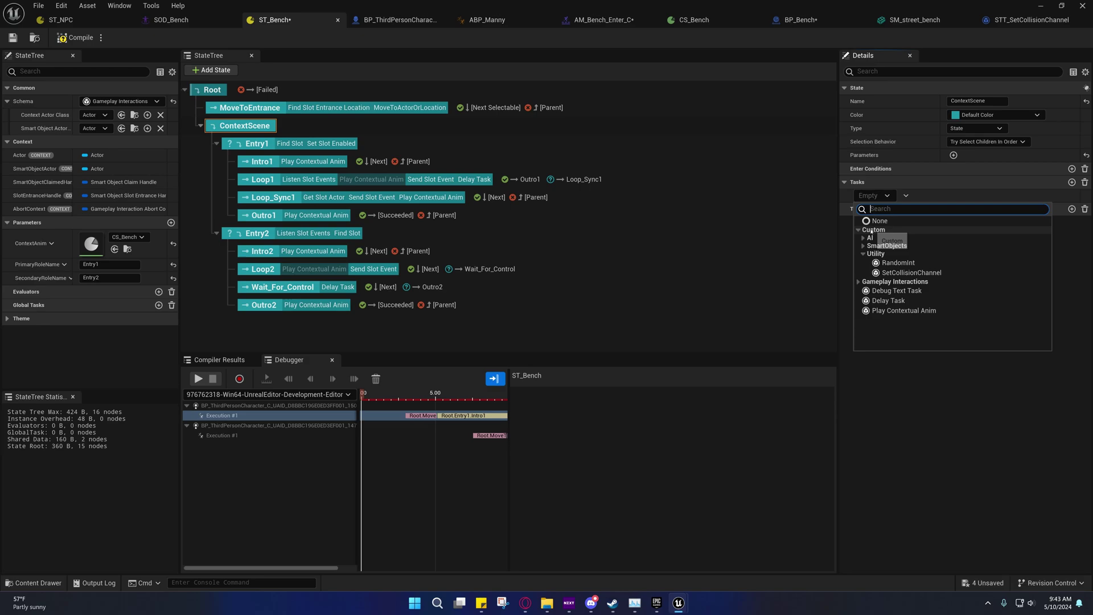
pyautogui.click(905, 273)
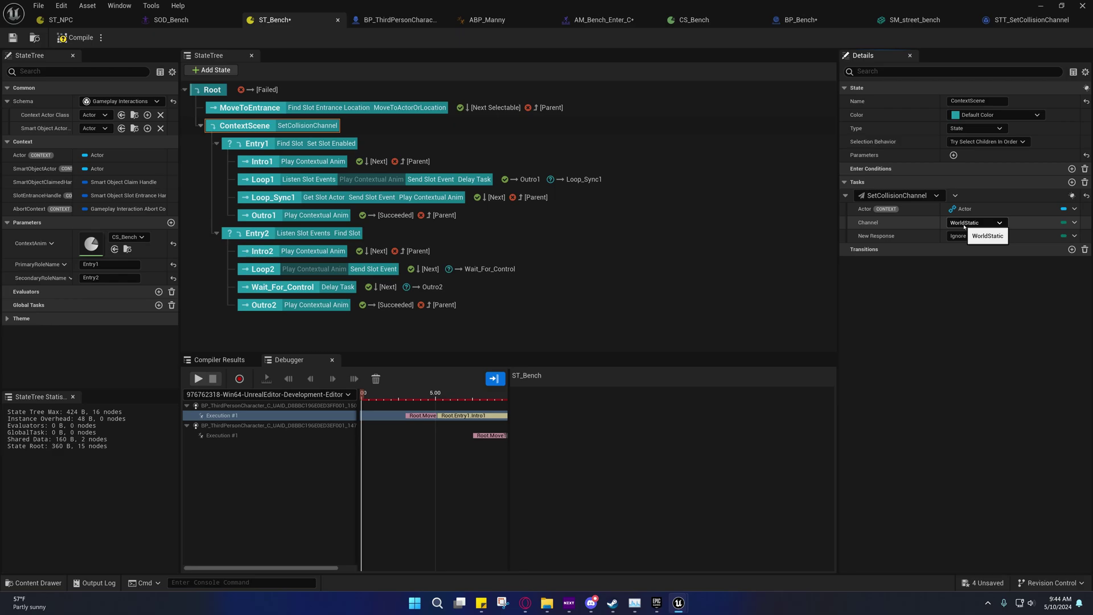
pyautogui.click(963, 226)
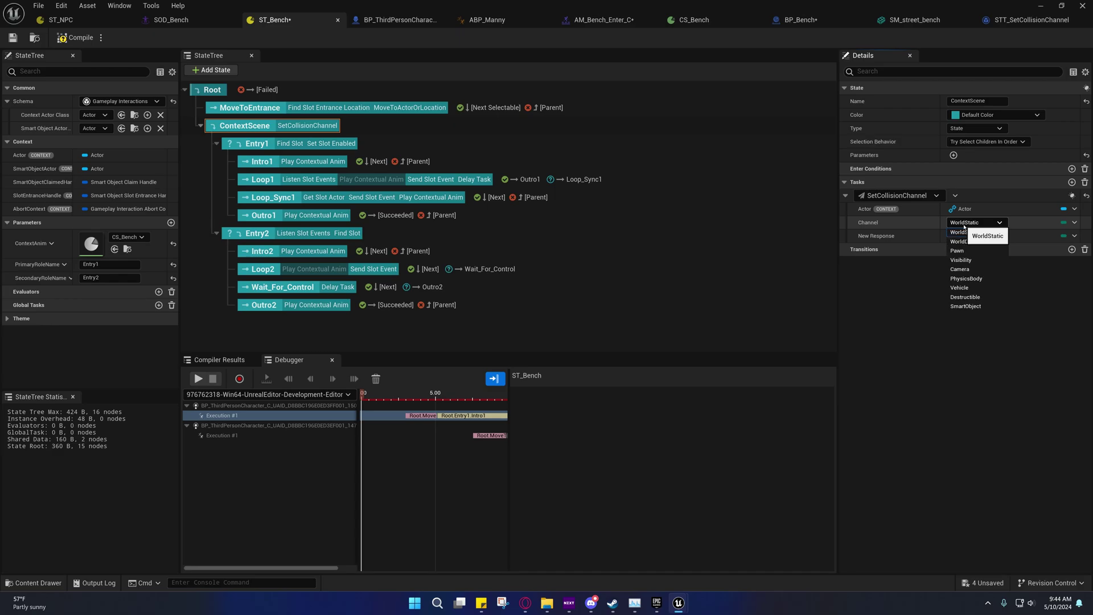
# - In STT_SetCollisionChannel, keep New Response defaulting to Ignore and set Channel's default to SmartObject
pyautogui.click(1031, 21)
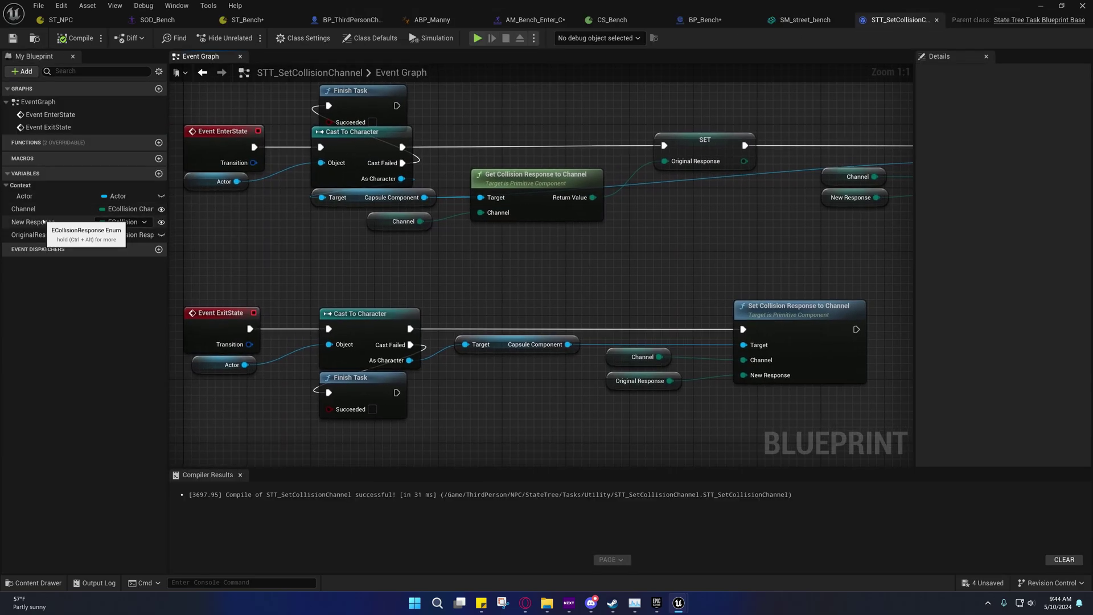
pyautogui.click(34, 222)
pyautogui.click(999, 278)
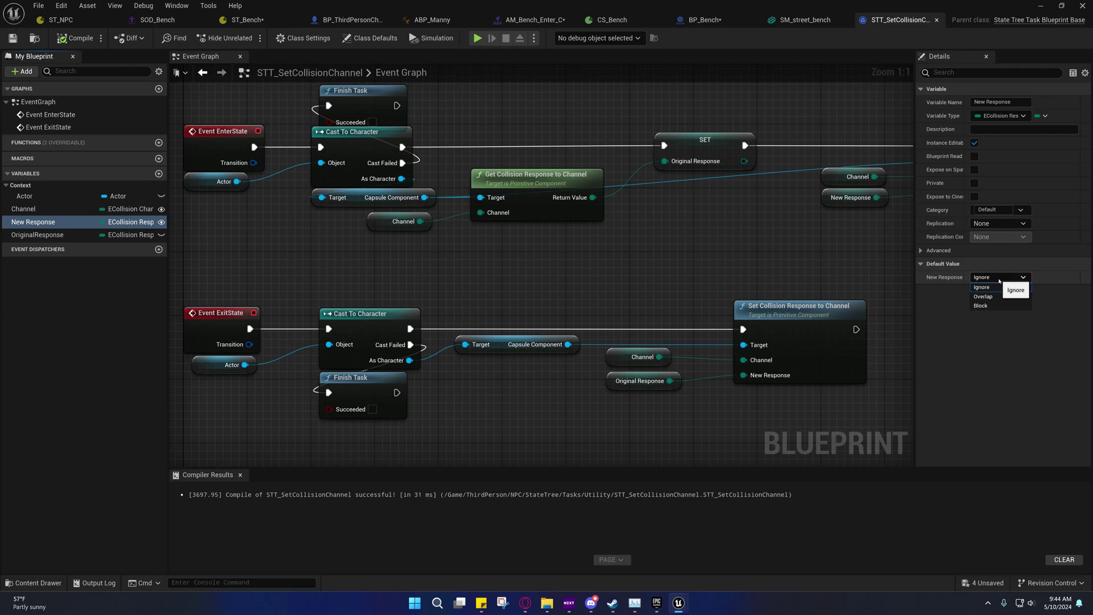
pyautogui.click(999, 287)
pyautogui.click(29, 209)
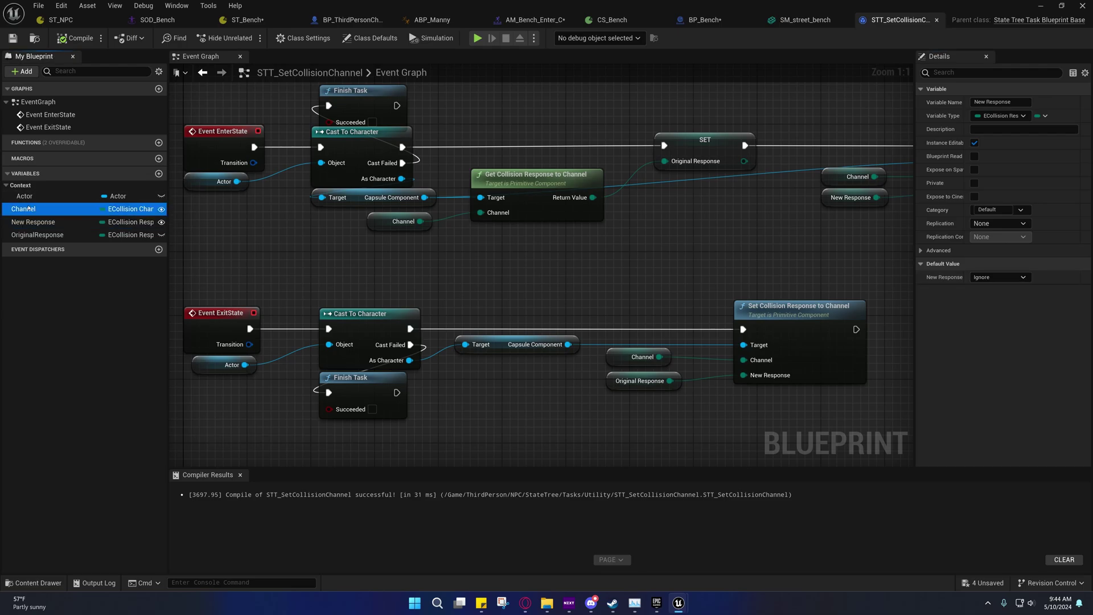
pyautogui.click(998, 278)
pyautogui.click(991, 362)
# - Compile and save the task blueprint, then return to ST_Bench
pyautogui.click(76, 38)
pyautogui.click(13, 38)
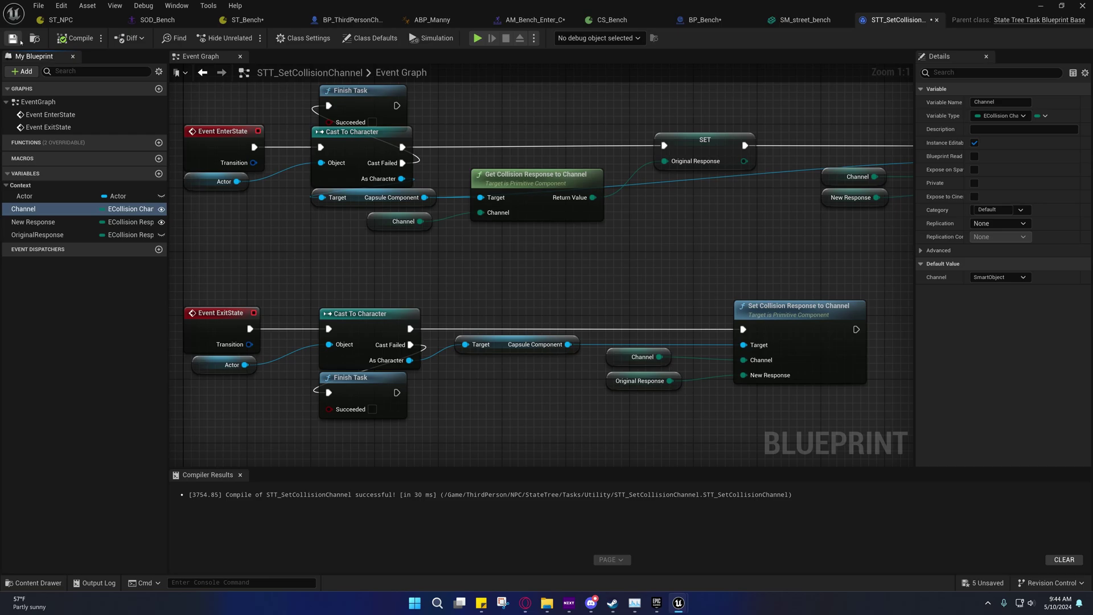
pyautogui.moveTo(282, 256); pyautogui.dragTo(279, 205, button='right')
pyautogui.click(250, 19)
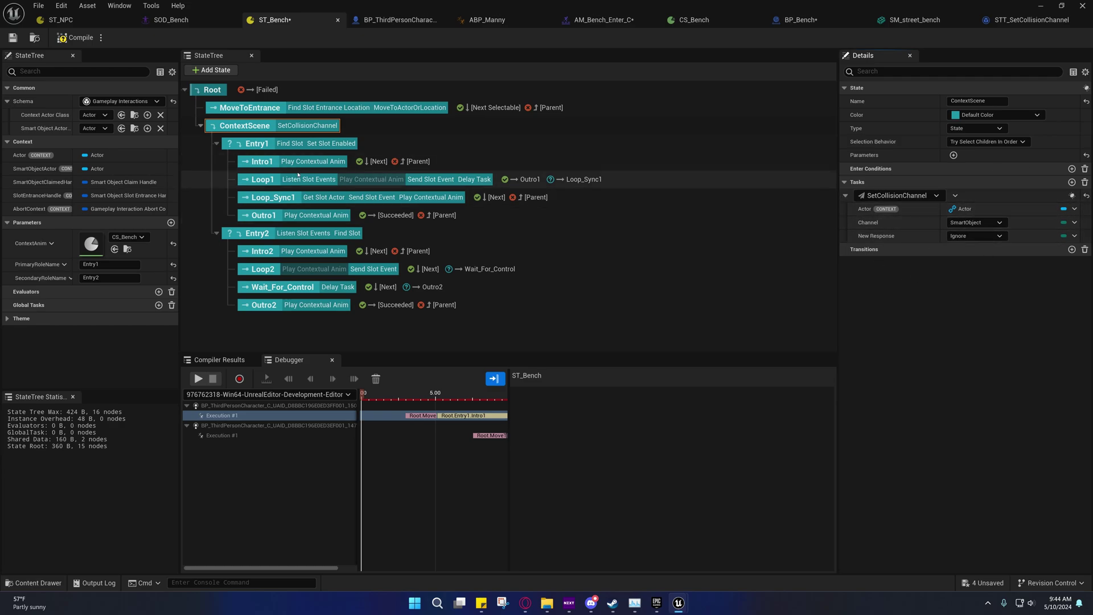
# - Select the Loop1 state, then bring up the CS_Bench contextual animation scene
pyautogui.click(296, 183)
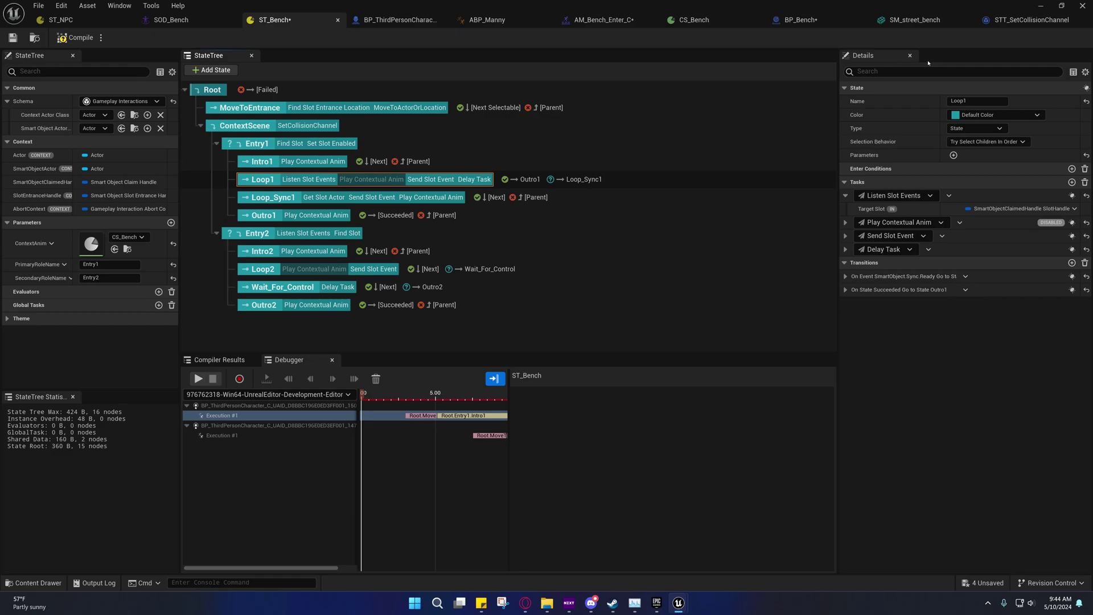
pyautogui.click(693, 20)
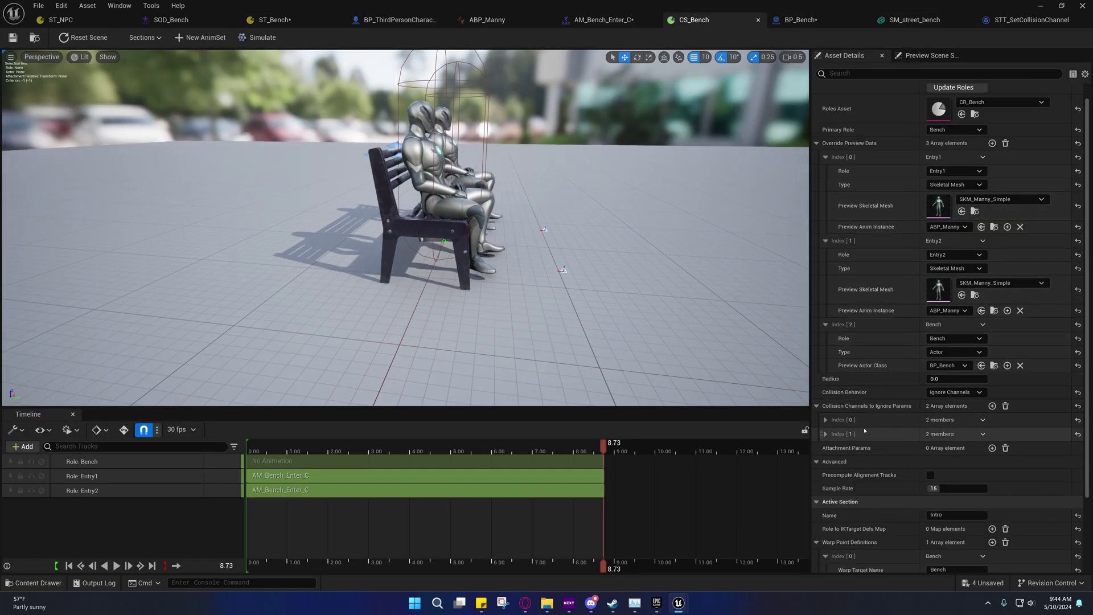
# - Confirm Entry1 and Entry2 both ignore SmartObject, WorldDynamic and Pawn, then return to ST_Bench
pyautogui.click(825, 419)
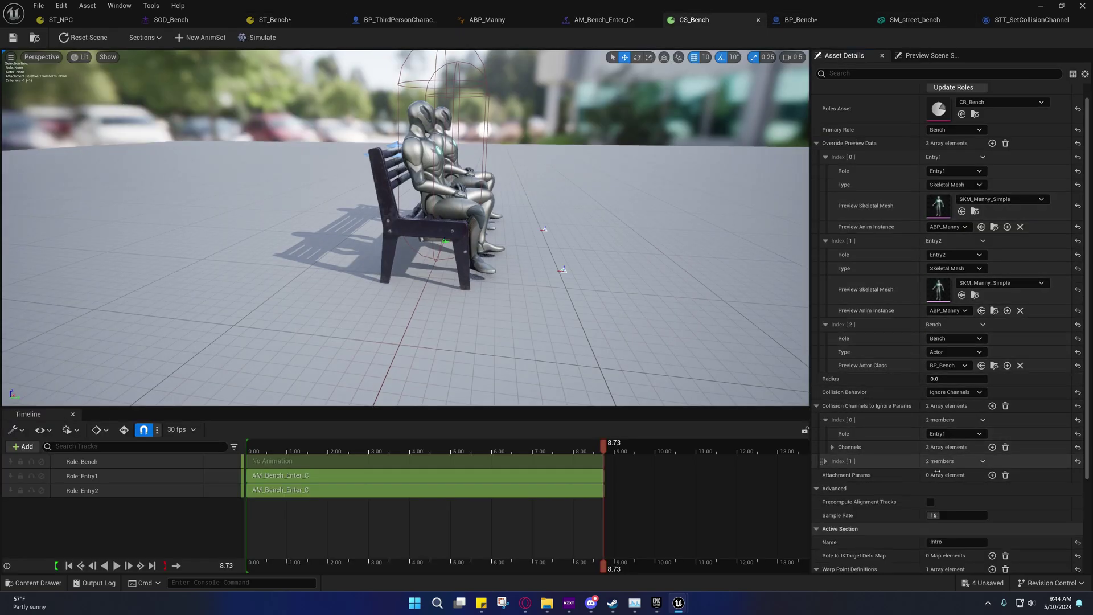
pyautogui.click(832, 447)
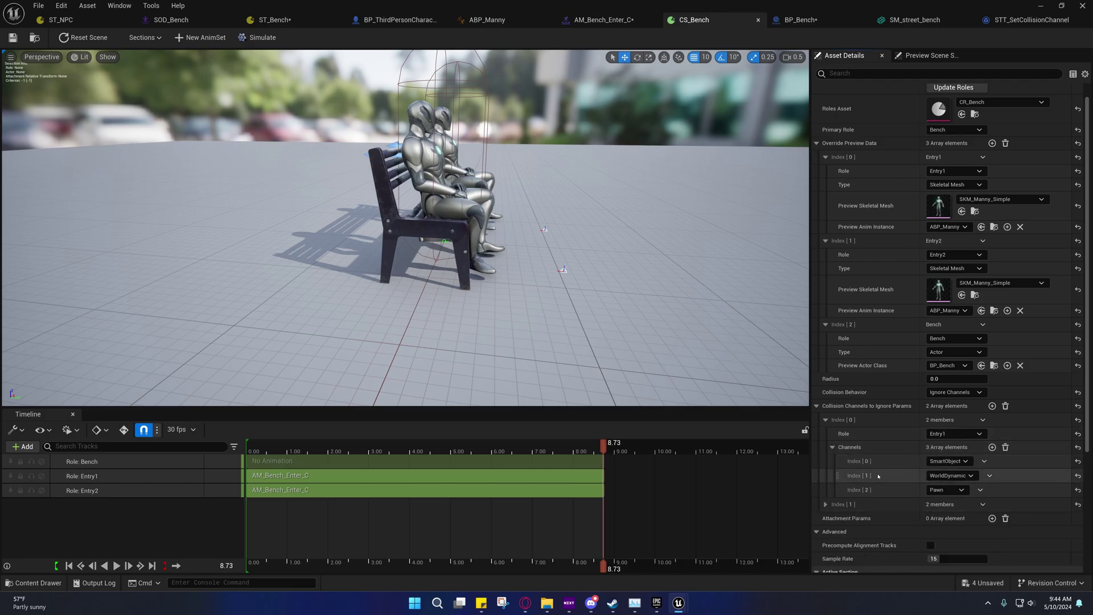
pyautogui.click(825, 504)
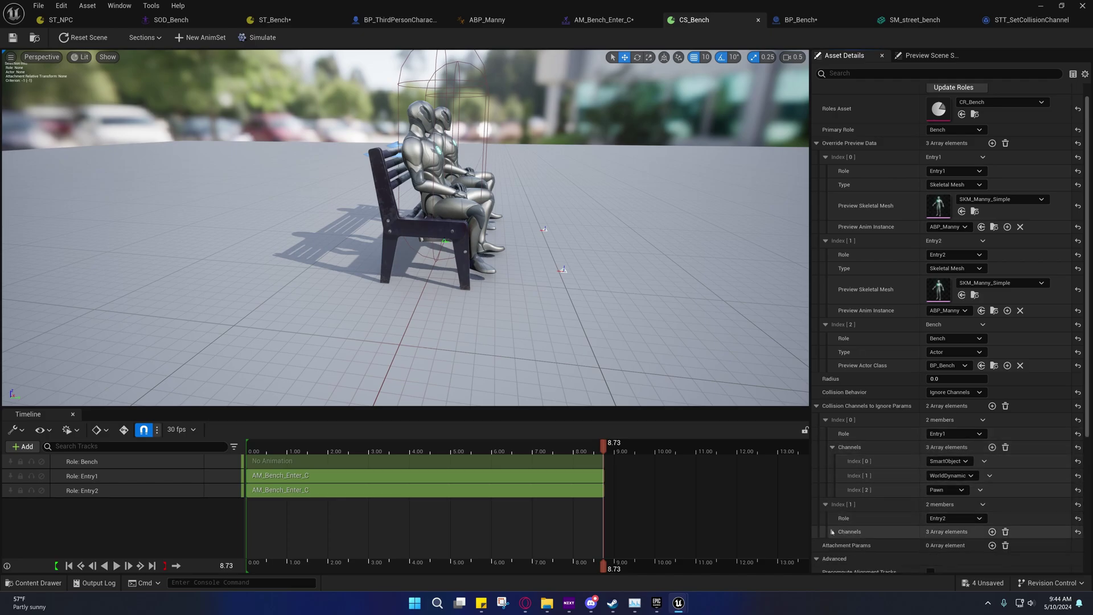
pyautogui.click(833, 532)
pyautogui.scroll(-3, 888, 490)
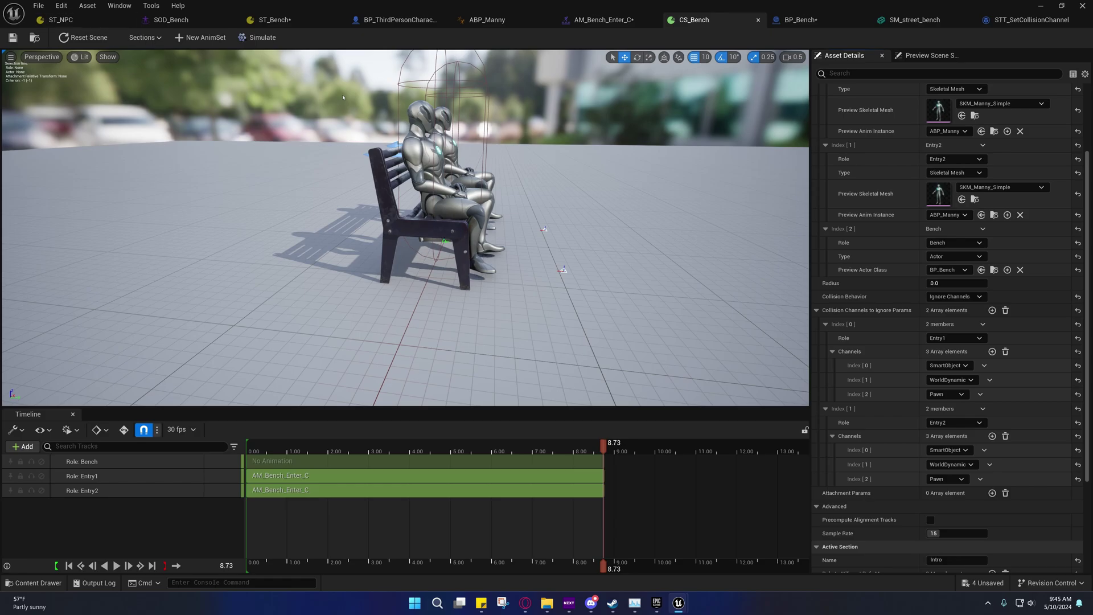
pyautogui.click(275, 20)
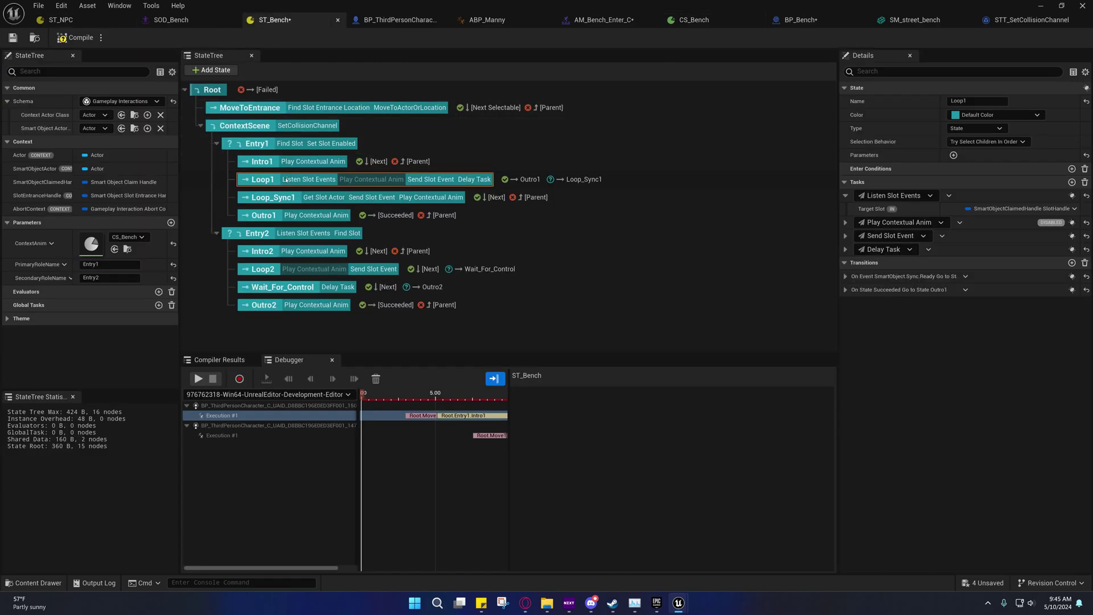
# - Inspect the Bench state's Bench_Loop node and the AnimGraph in ABP_Manny
pyautogui.click(487, 20)
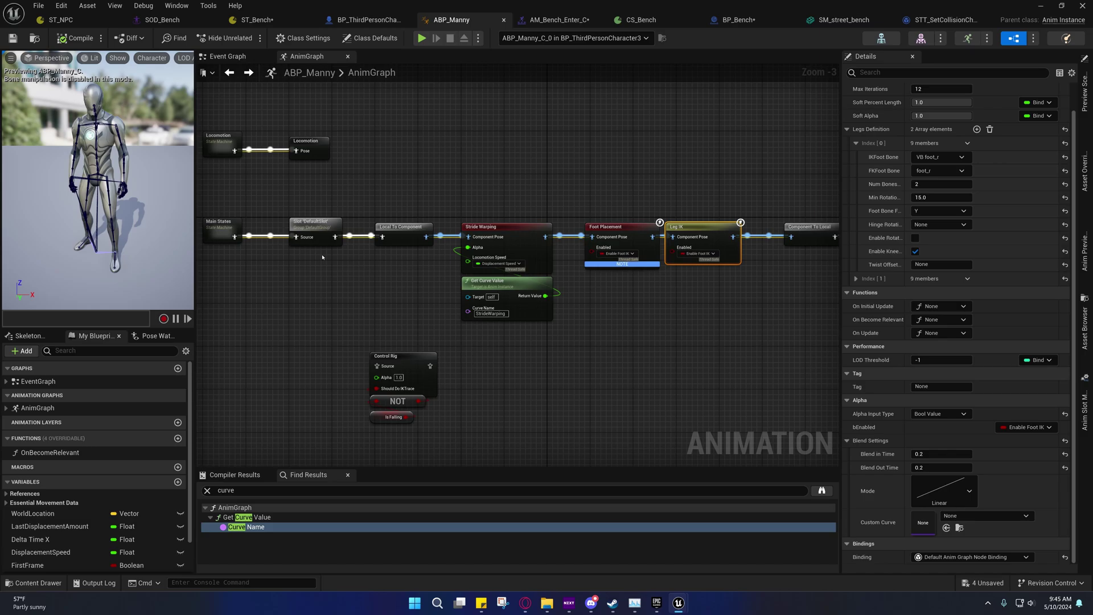
pyautogui.doubleClick(373, 225)
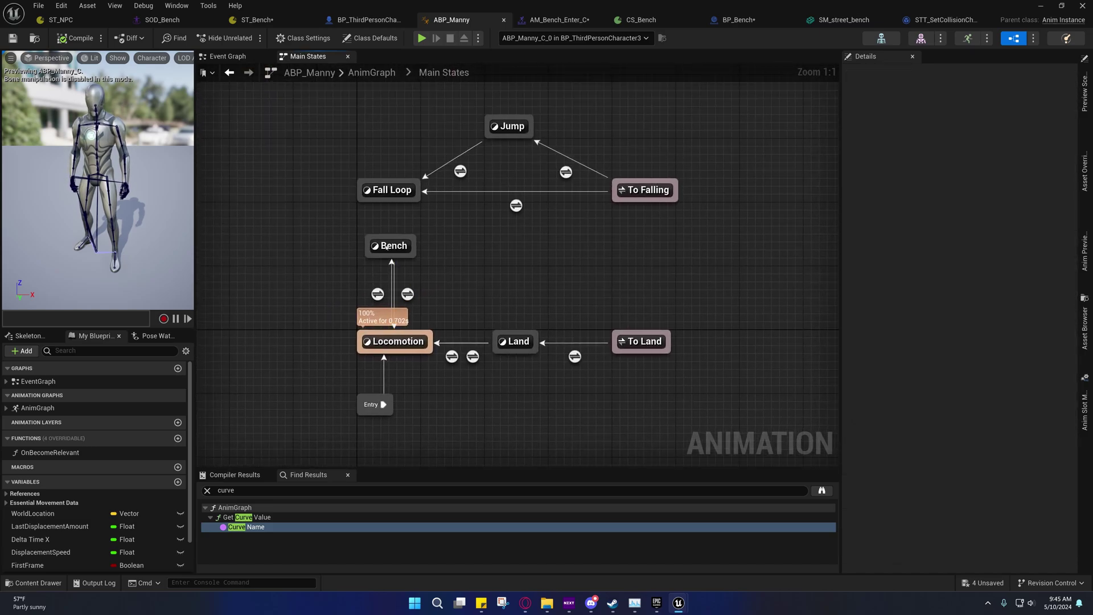
pyautogui.doubleClick(390, 253)
pyautogui.click(398, 284)
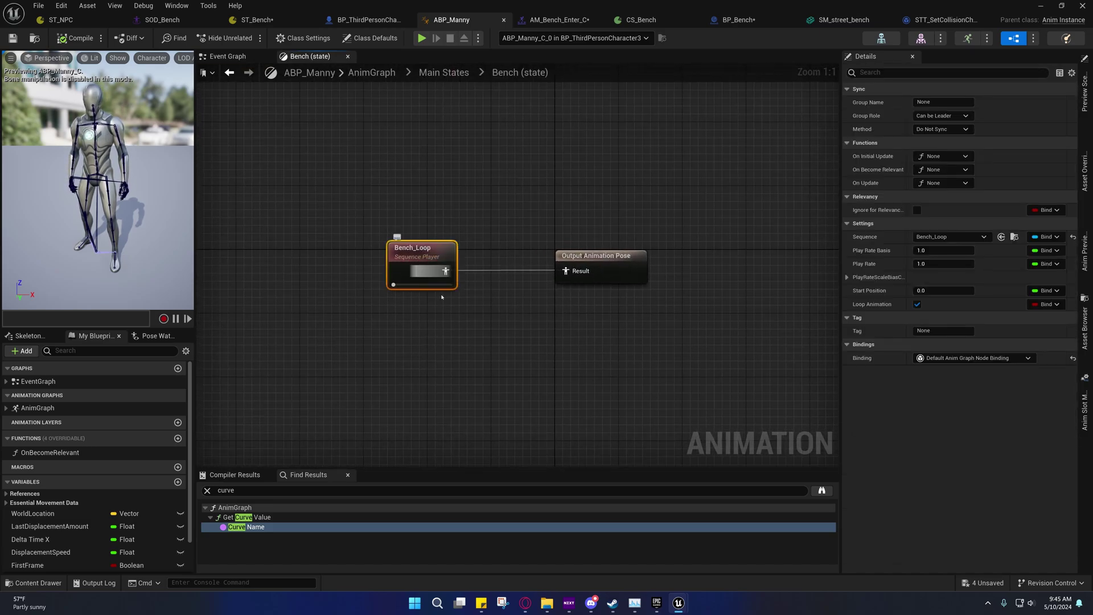
pyautogui.moveTo(441, 296); pyautogui.dragTo(333, 188, button='right')
pyautogui.click(230, 72)
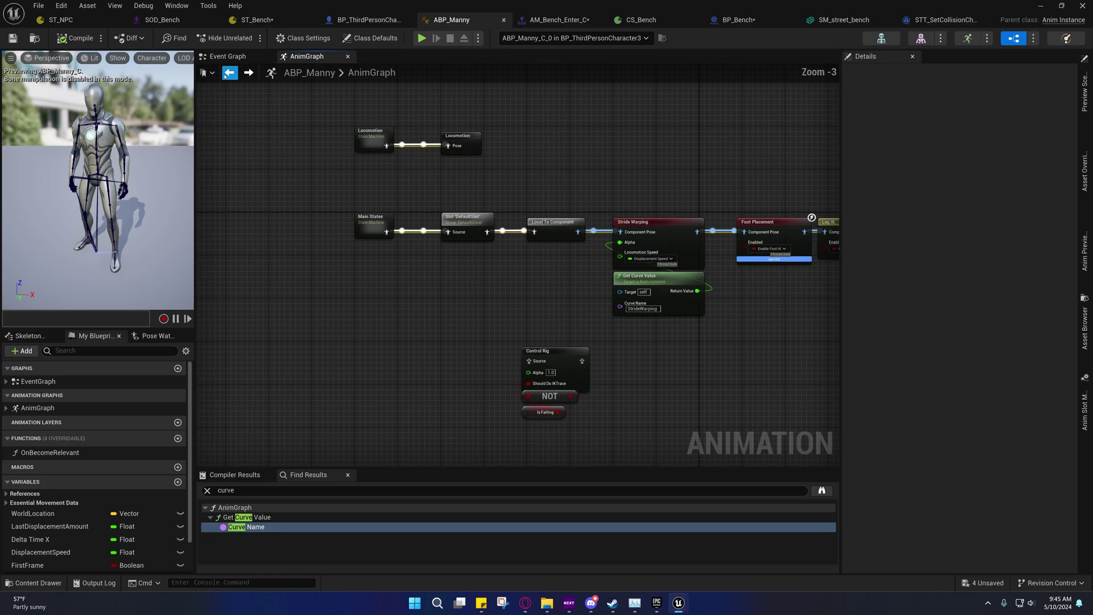
pyautogui.moveTo(510, 285); pyautogui.dragTo(314, 246, button='right')
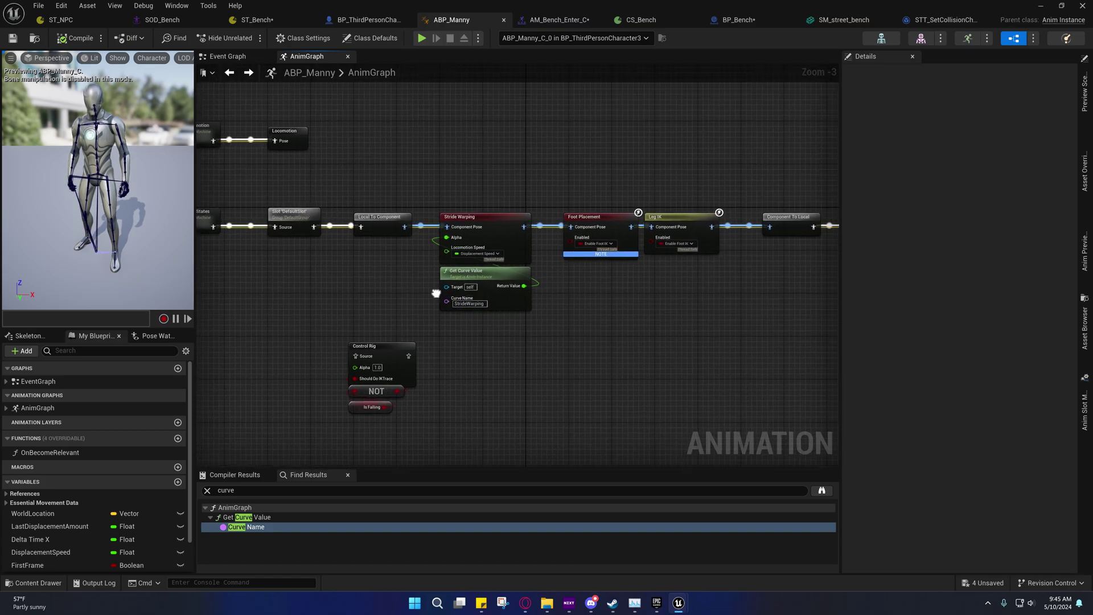
pyautogui.moveTo(261, 218); pyautogui.dragTo(301, 218, button='right')
# - Save the AM_Bench_Enter_C montage and bring up ST_Bench
pyautogui.click(561, 19)
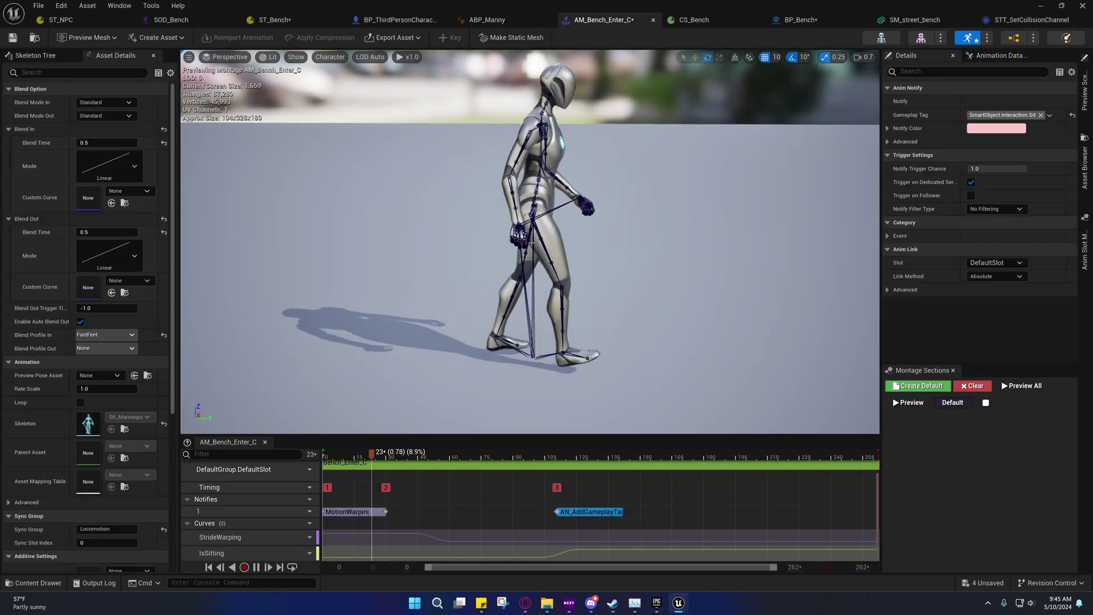
pyautogui.hotkey('ctrl', 's')
pyautogui.click(275, 19)
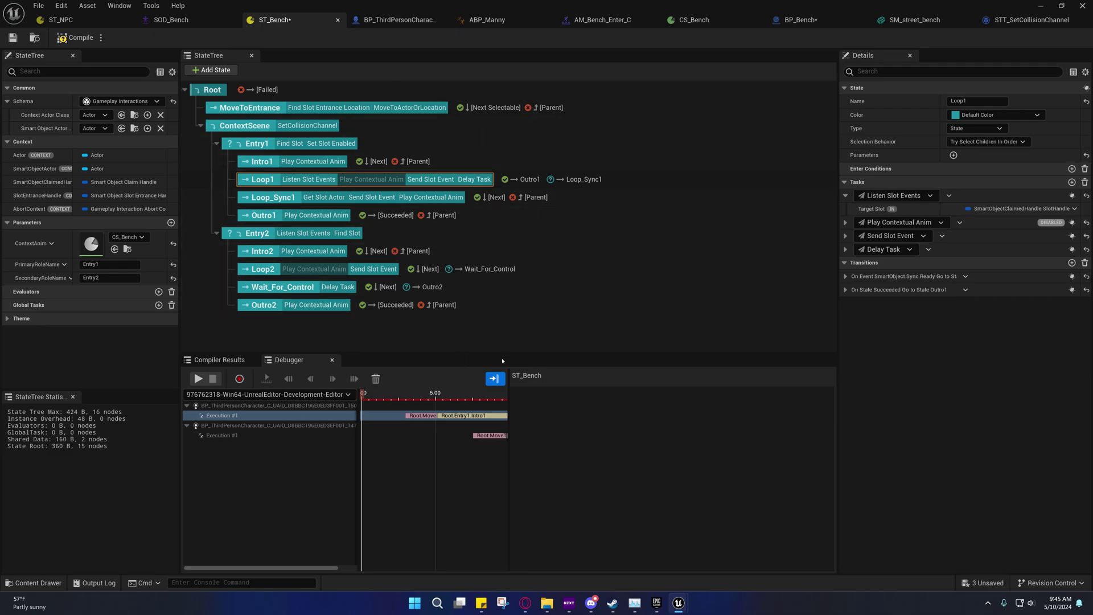
# - Save ST_Bench and locate the AM_Bench_Enter_C montage in the Matrix_Bench folder
pyautogui.click(12, 38)
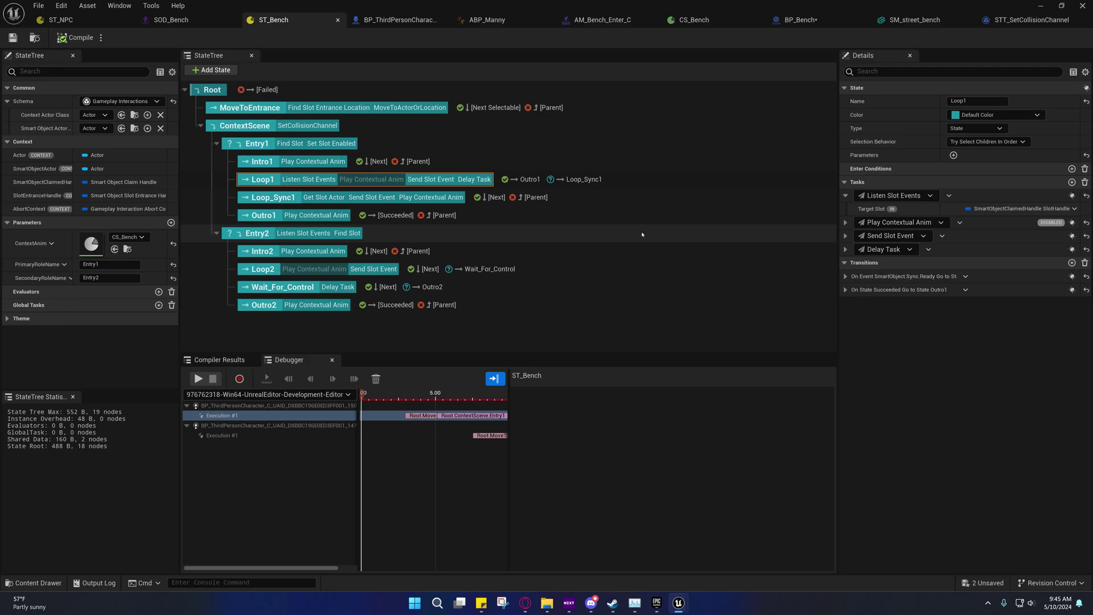
pyautogui.click(578, 22)
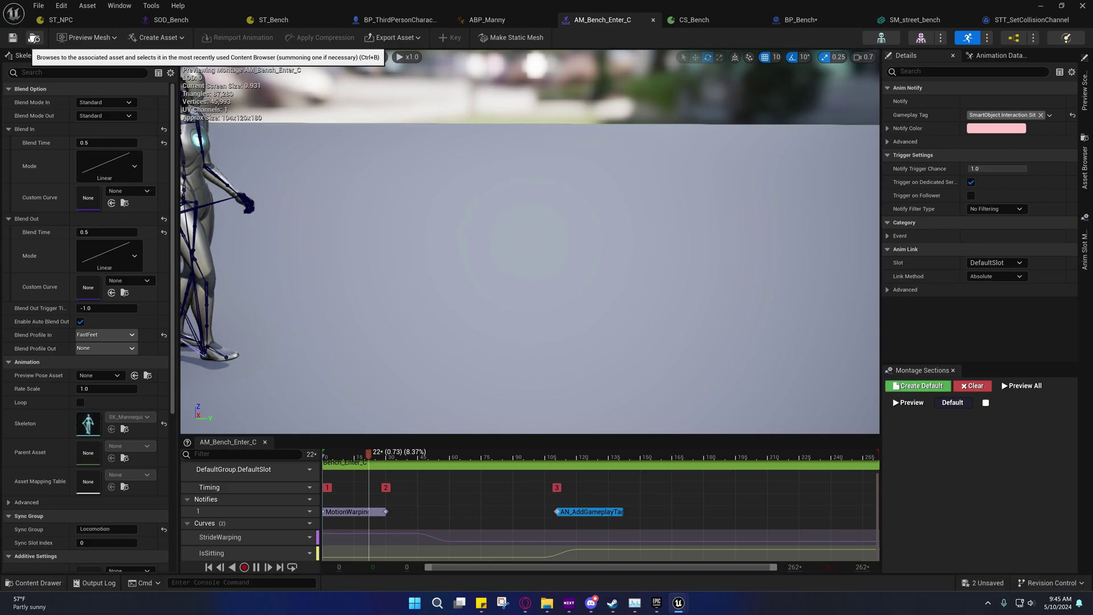
pyautogui.hotkey('ctrl', 'space')
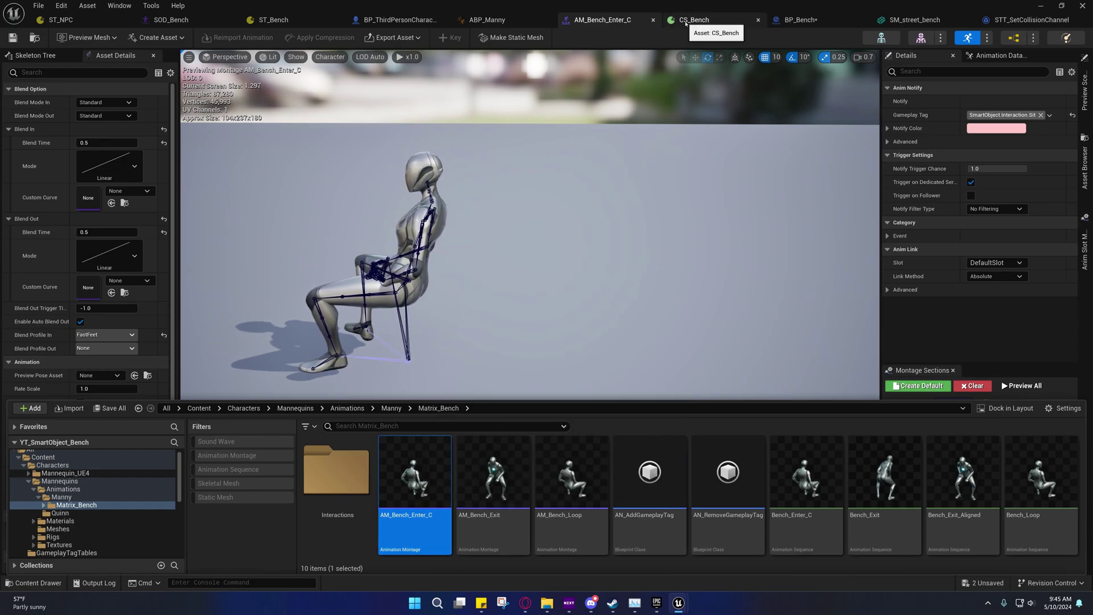
# - Drag the AN_AddGameplayTag notify earlier to about frame 67 (≈2.3 s) and check the pose
pyautogui.hotkey('ctrl', 'space')
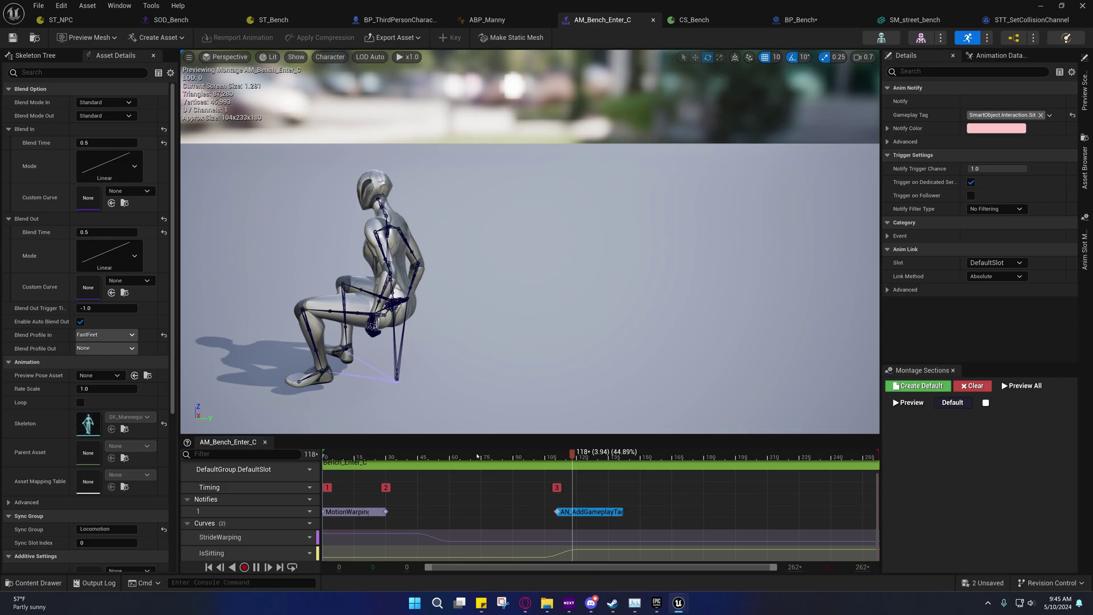
pyautogui.moveTo(464, 455)
pyautogui.mouseDown()
pyautogui.moveTo(486, 459)
pyautogui.moveTo(458, 458)
pyautogui.moveTo(467, 459)
pyautogui.mouseUp()
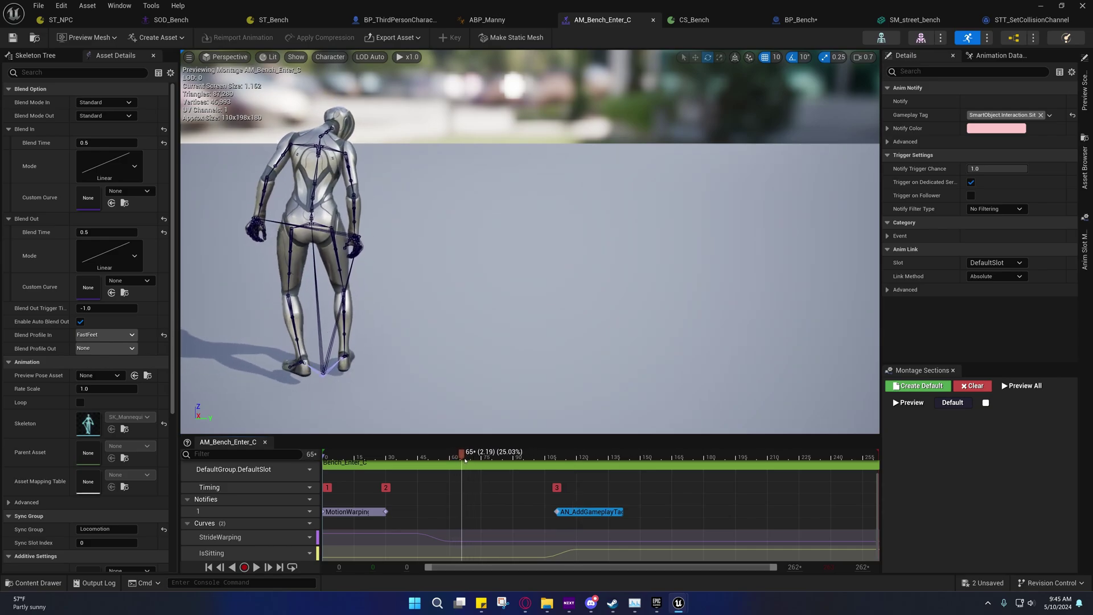
pyautogui.moveTo(566, 513); pyautogui.dragTo(493, 511)
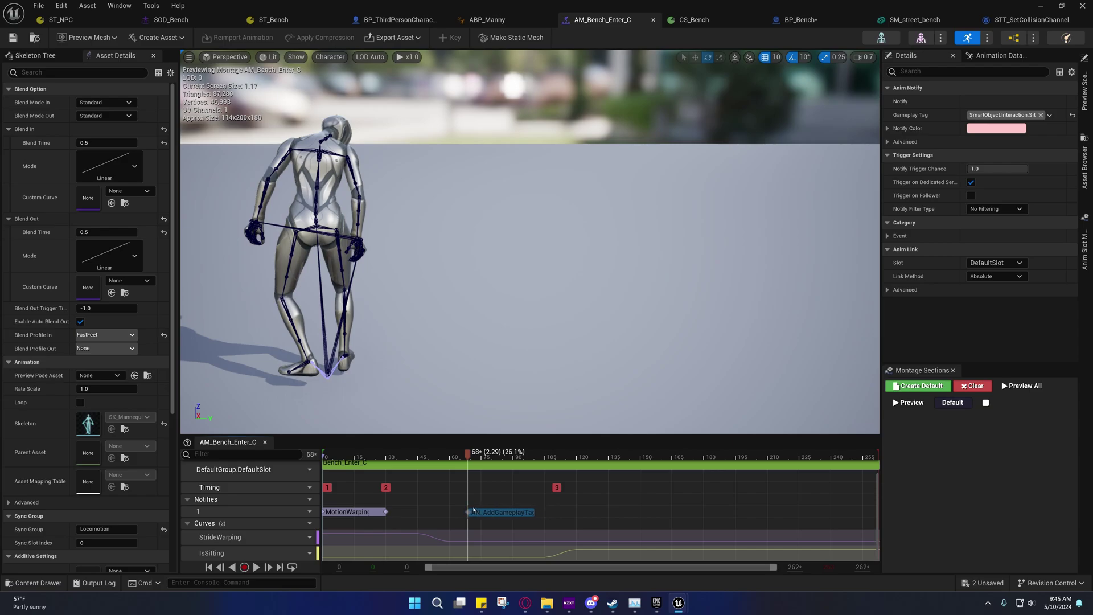
pyautogui.moveTo(473, 511); pyautogui.dragTo(471, 511)
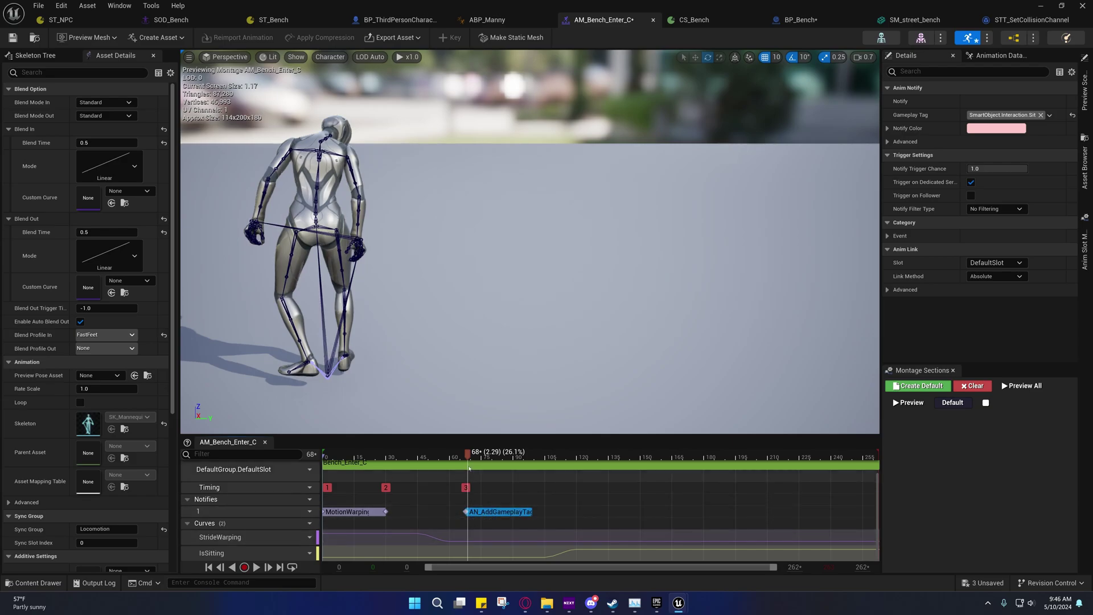
pyautogui.moveTo(469, 468)
pyautogui.mouseDown()
pyautogui.moveTo(473, 476)
pyautogui.moveTo(453, 471)
pyautogui.moveTo(466, 471)
pyautogui.mouseUp()
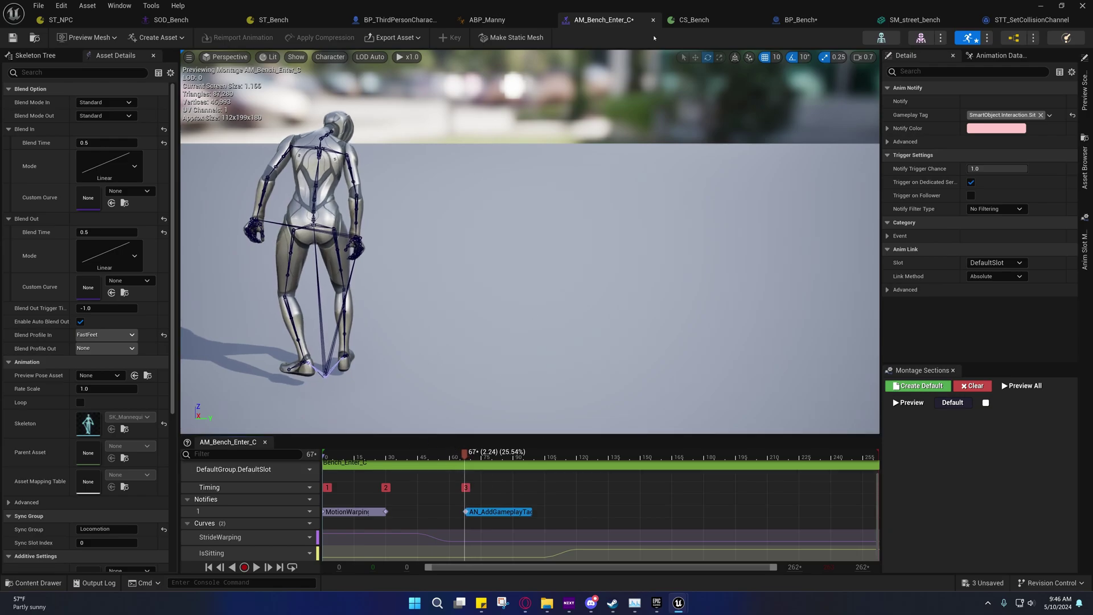
# - Set the Foot Placement node's blend in and out times to 0.5 in ABP_Manny
pyautogui.click(490, 22)
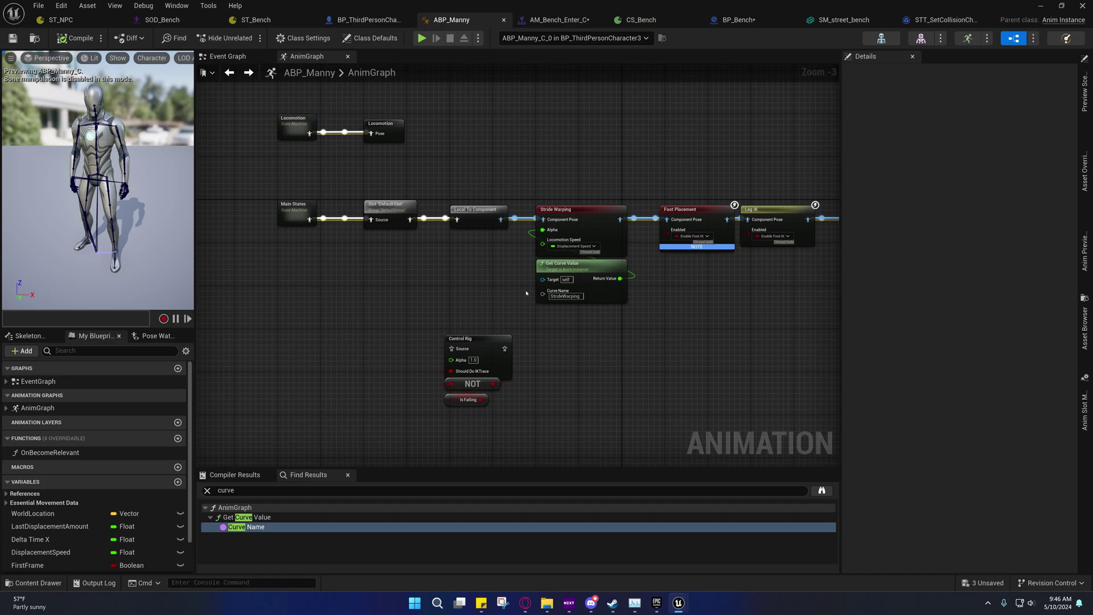
pyautogui.click(561, 219)
pyautogui.scroll(-5, 889, 391)
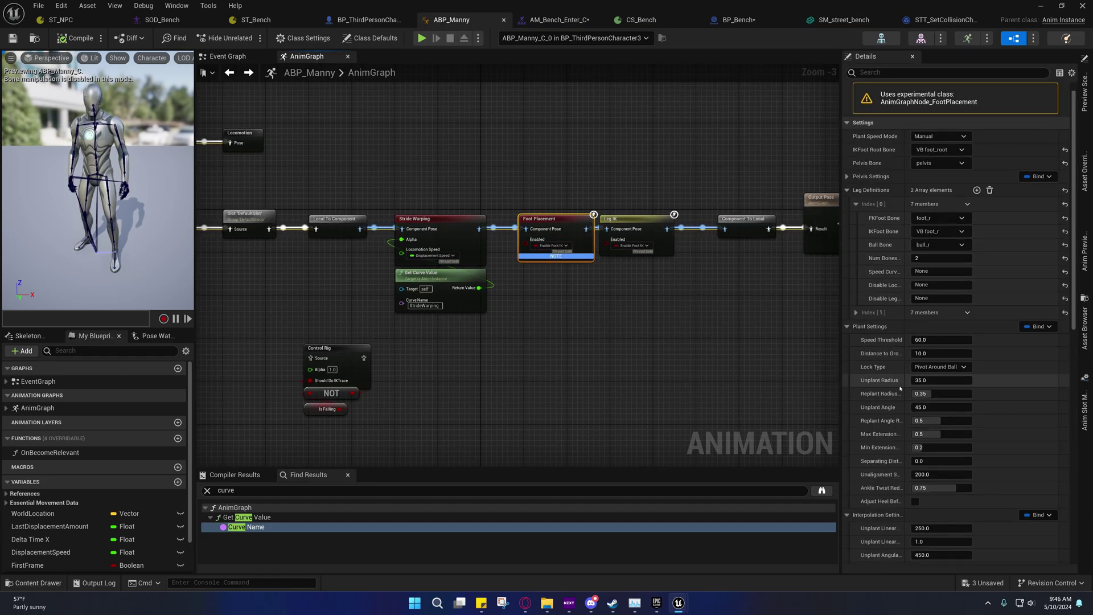
pyautogui.scroll(-5, 889, 391)
pyautogui.scroll(-5, 889, 392)
pyautogui.scroll(-5, 889, 391)
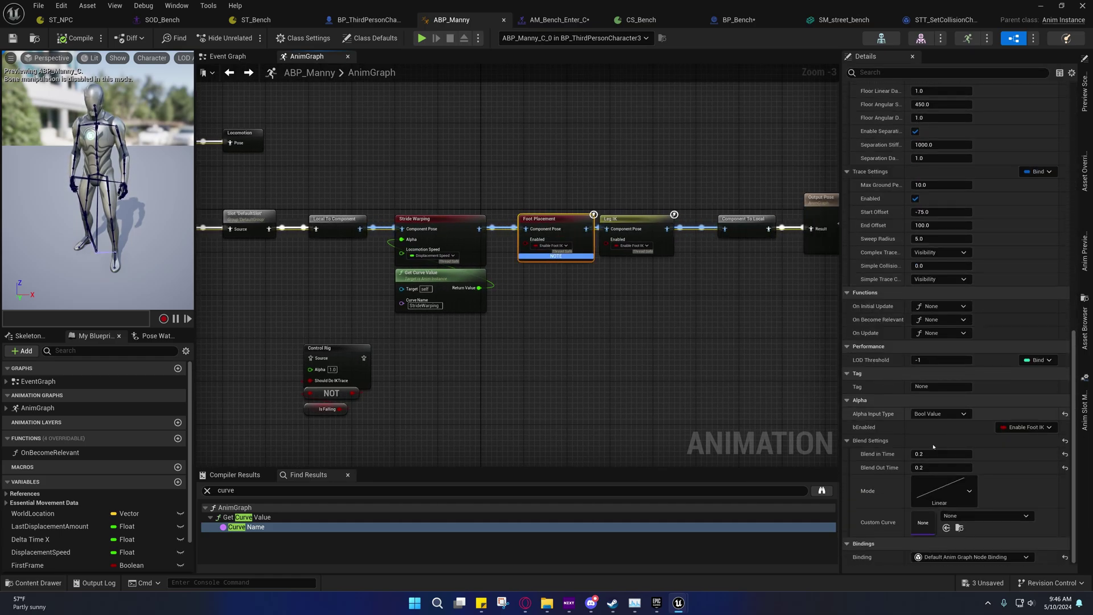
pyautogui.write('5')
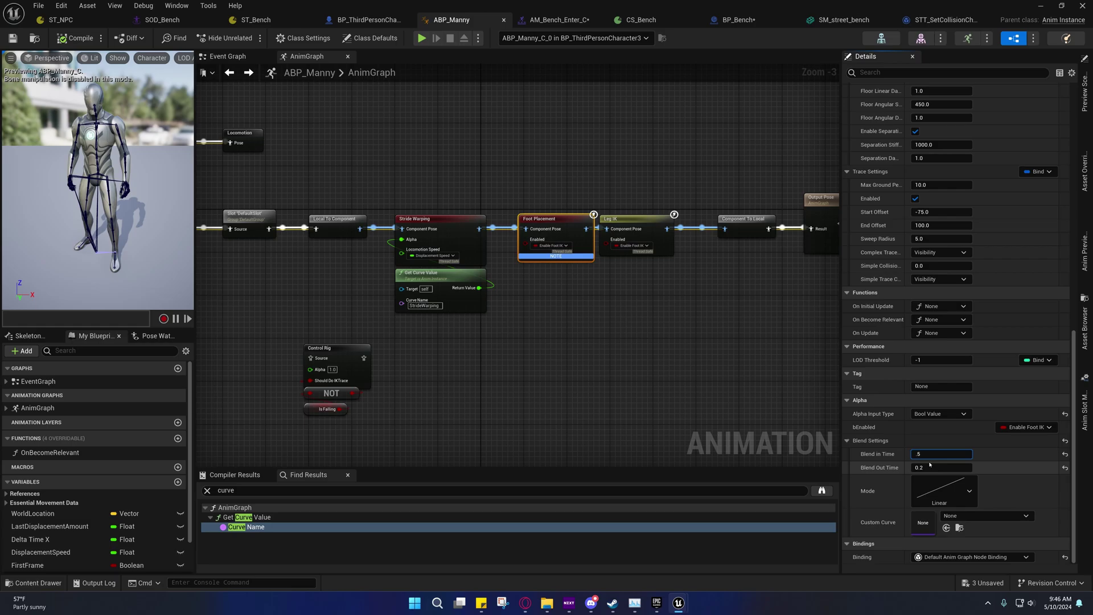
pyautogui.write('.5')
pyautogui.press('Return')
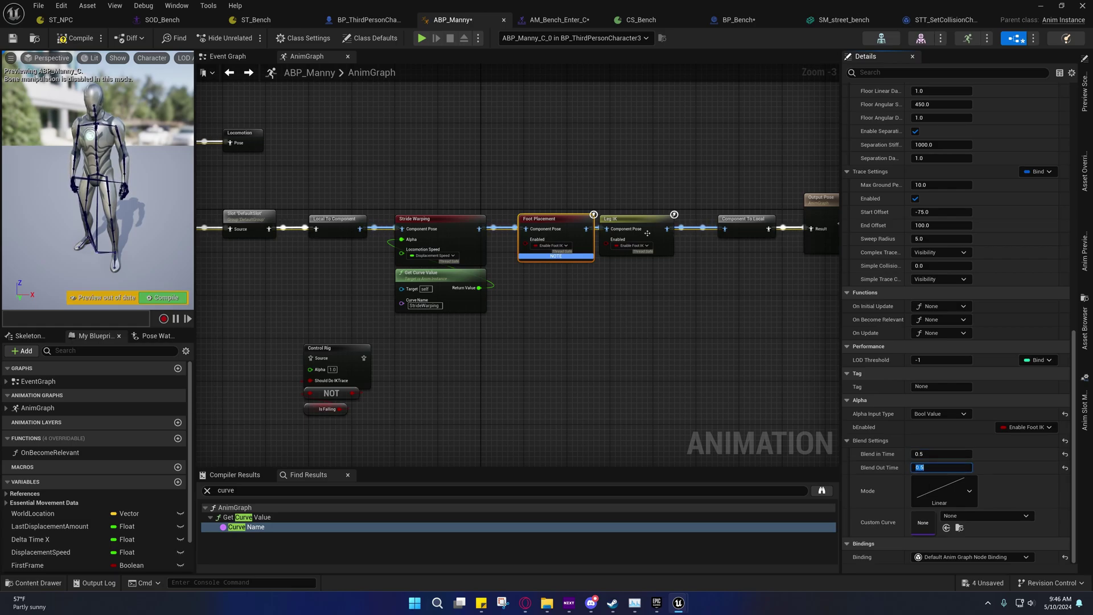
# - Set the Leg IK node's blend in and out times to 0.5, then return to ST_Bench
pyautogui.click(647, 233)
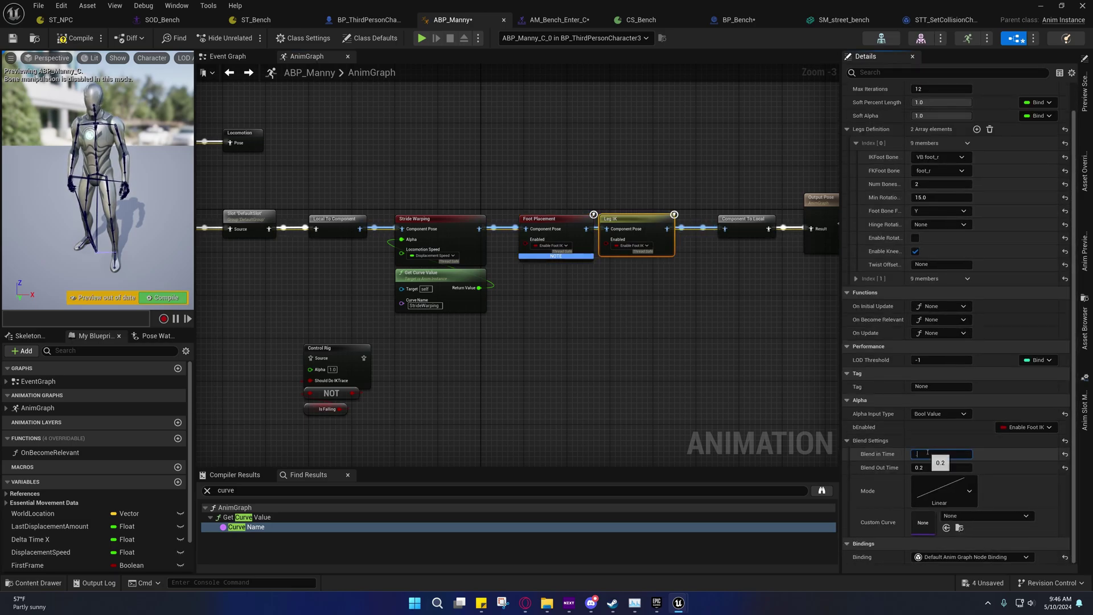
pyautogui.write('0.5')
pyautogui.press('Return')
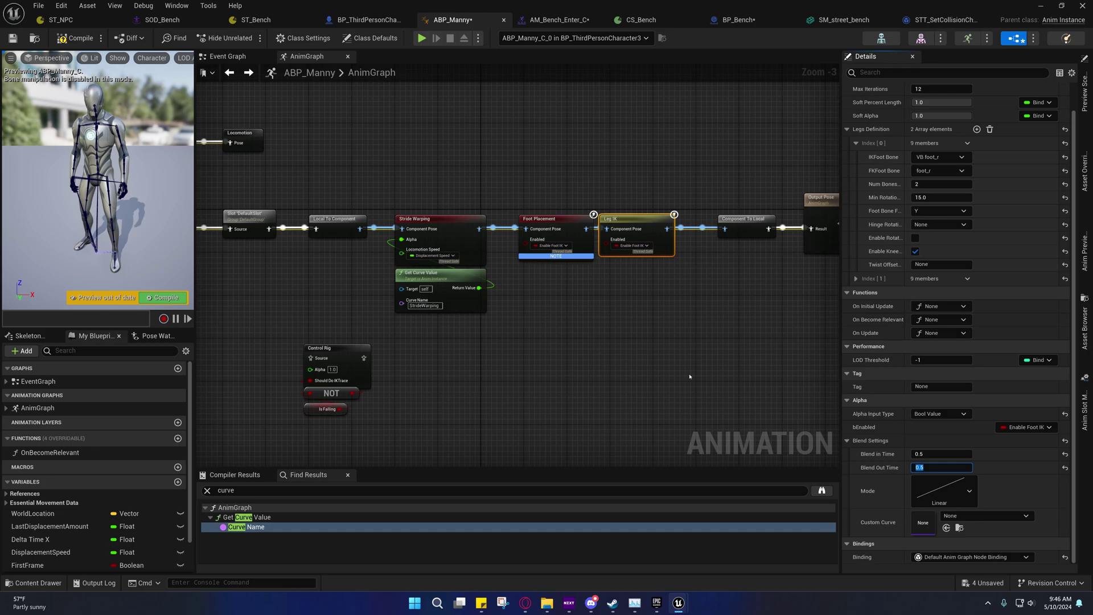
pyautogui.moveTo(671, 347); pyautogui.dragTo(647, 352, button='right')
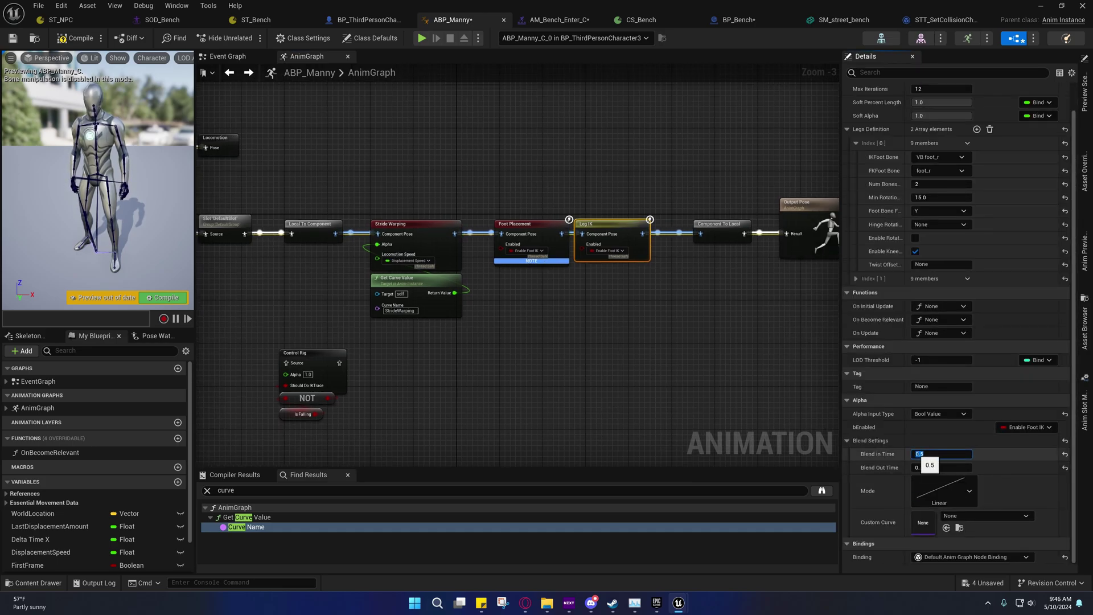
pyautogui.press('Return')
pyautogui.moveTo(629, 315)
pyautogui.mouseDown(button='right')
pyautogui.moveTo(619, 385)
pyautogui.moveTo(592, 309)
pyautogui.mouseUp(button='right')
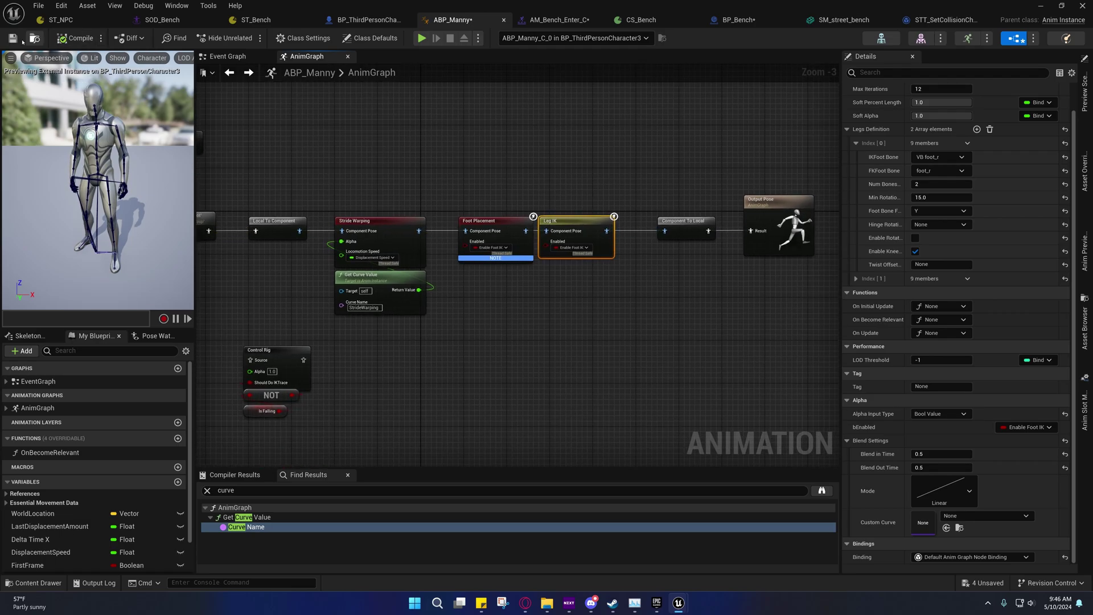
pyautogui.moveTo(505, 313)
pyautogui.mouseDown(button='right')
pyautogui.moveTo(538, 299)
pyautogui.moveTo(490, 330)
pyautogui.mouseUp(button='right')
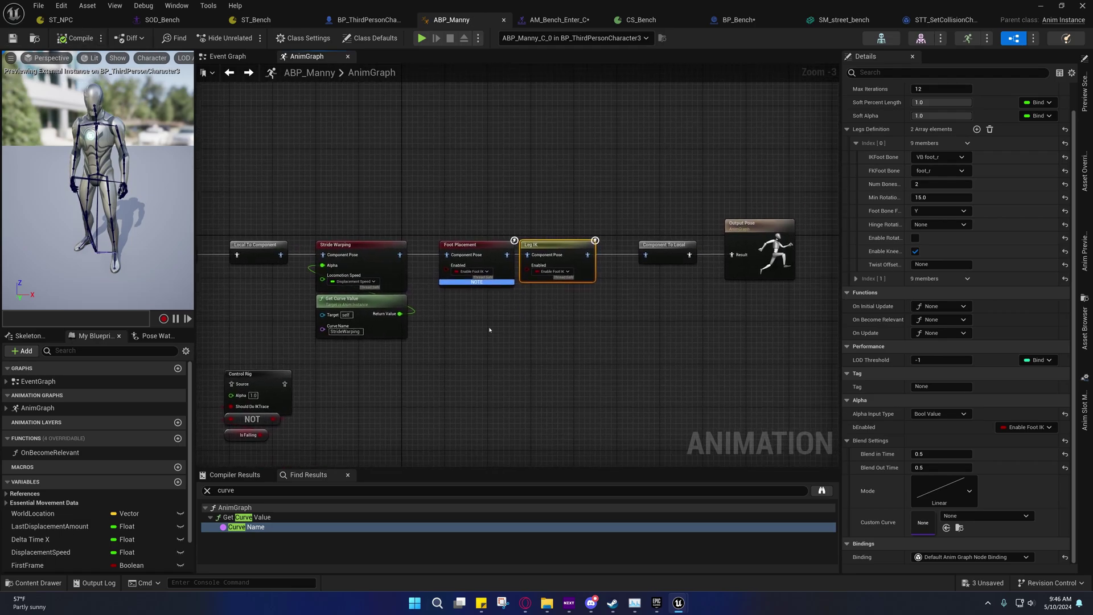
pyautogui.click(260, 19)
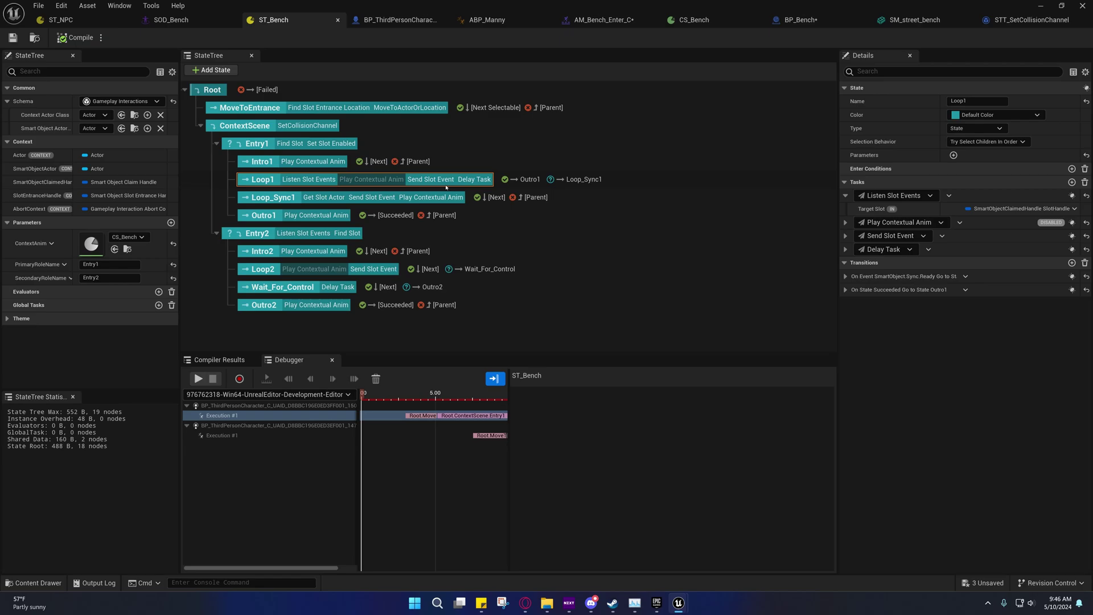
# - Play-test the level, walking to the bench and orbiting to watch both mannequins sit, then stop
pyautogui.click(1040, 5)
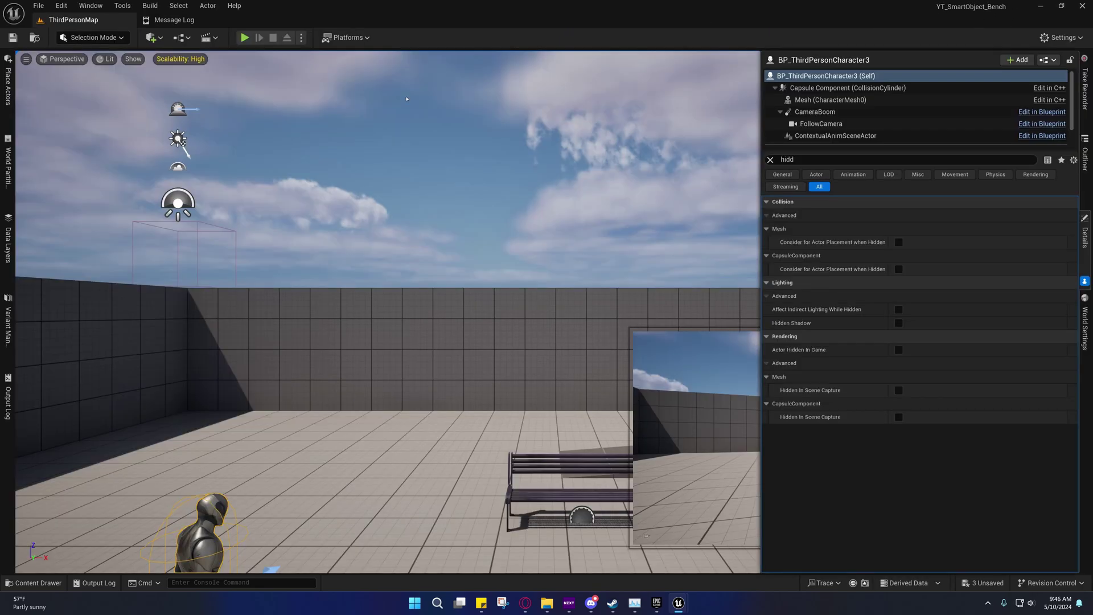
pyautogui.click(244, 38)
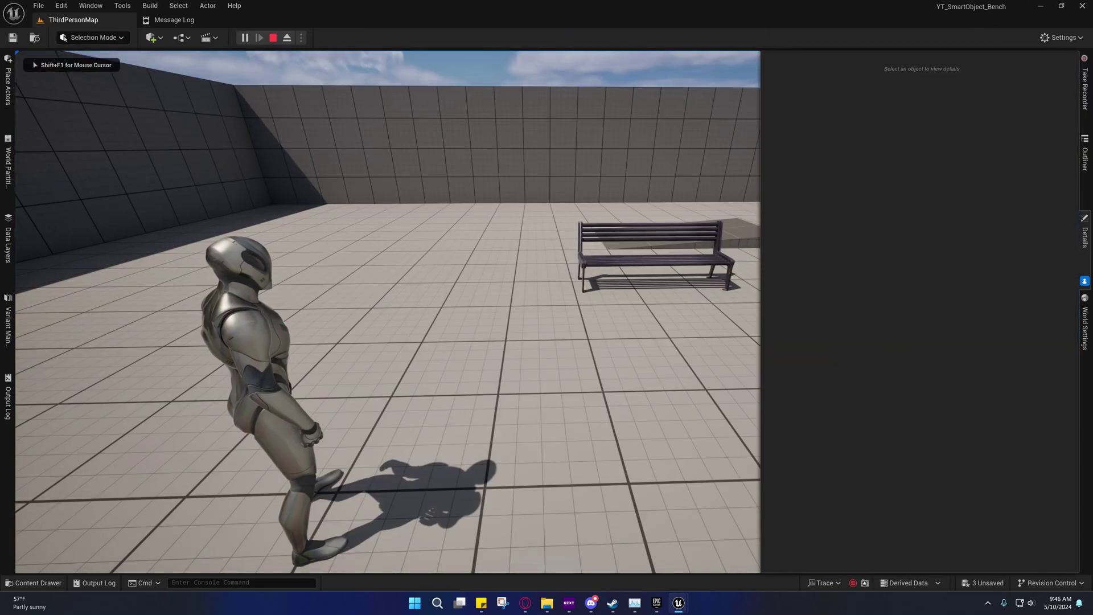
pyautogui.press('w')
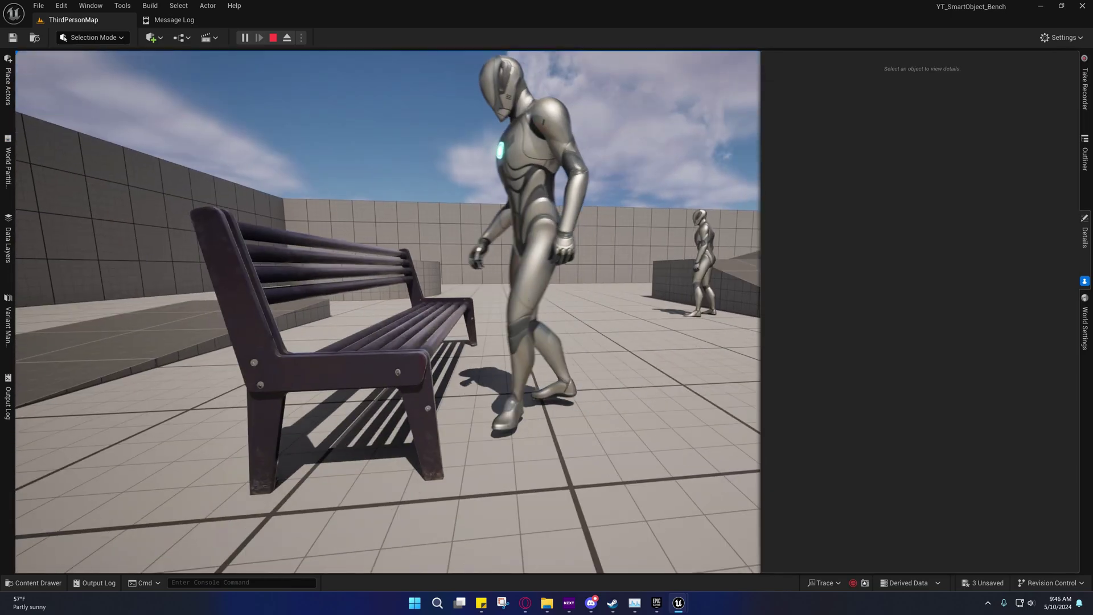
pyautogui.hotkey('shift', 'F1')
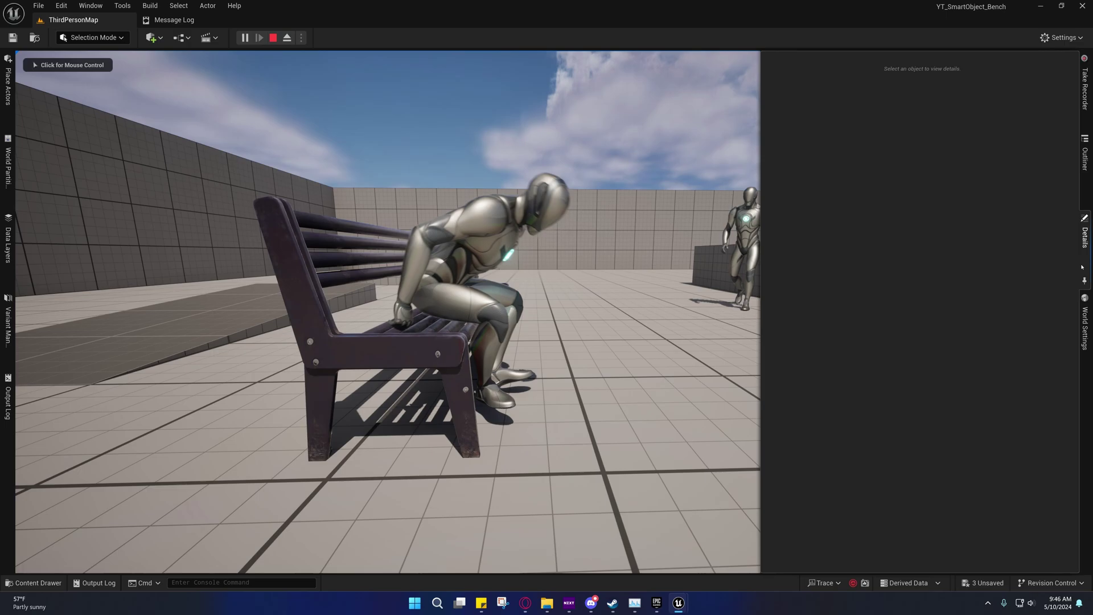
pyautogui.click(1081, 266)
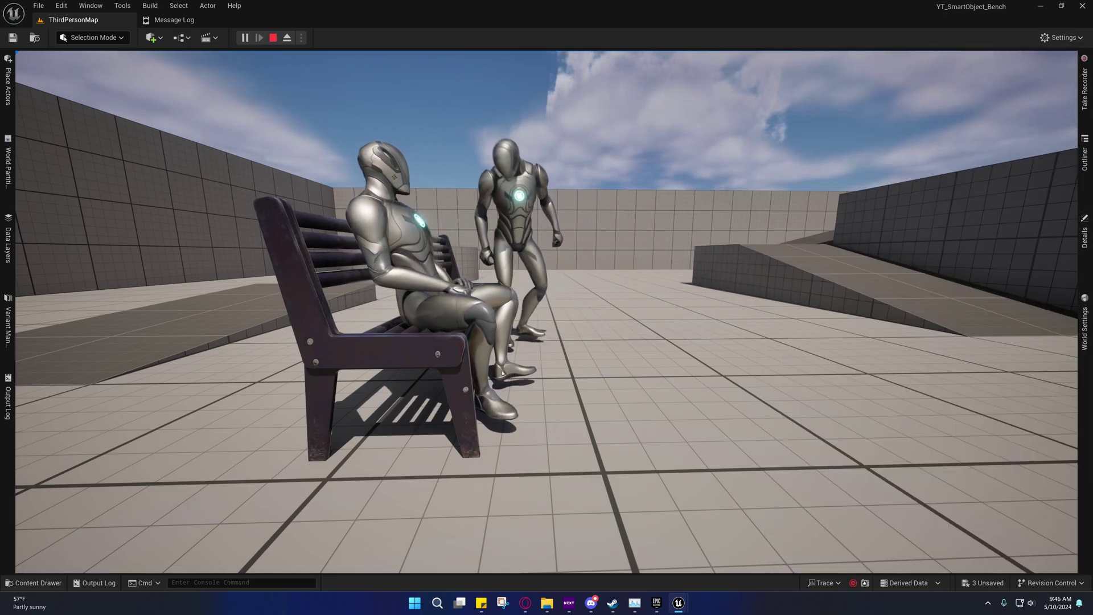
pyautogui.click(587, 303)
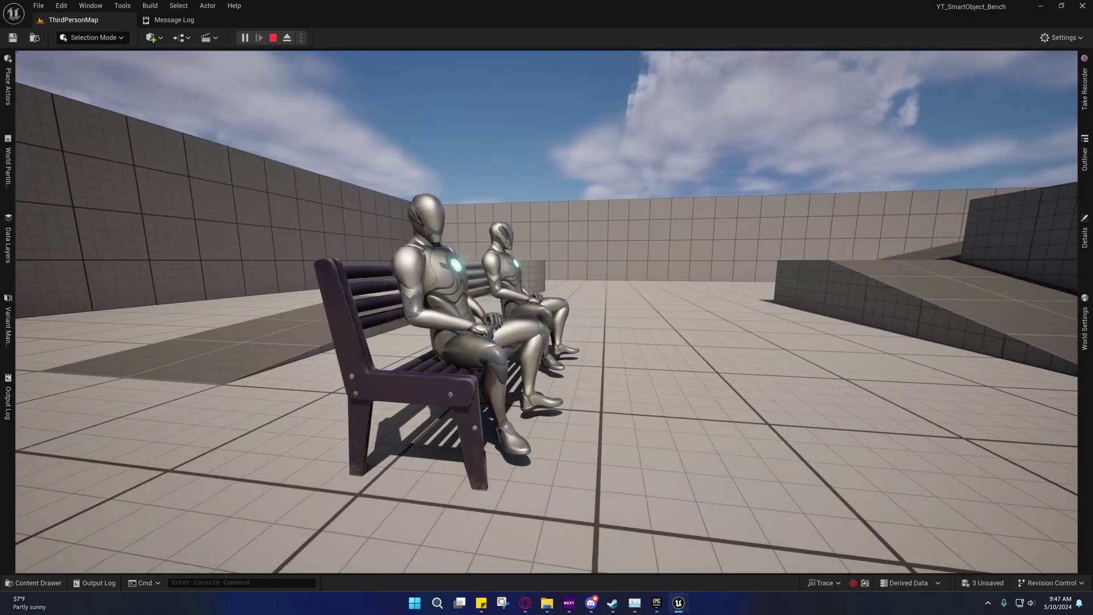
pyautogui.hotkey('shift', 'F1')
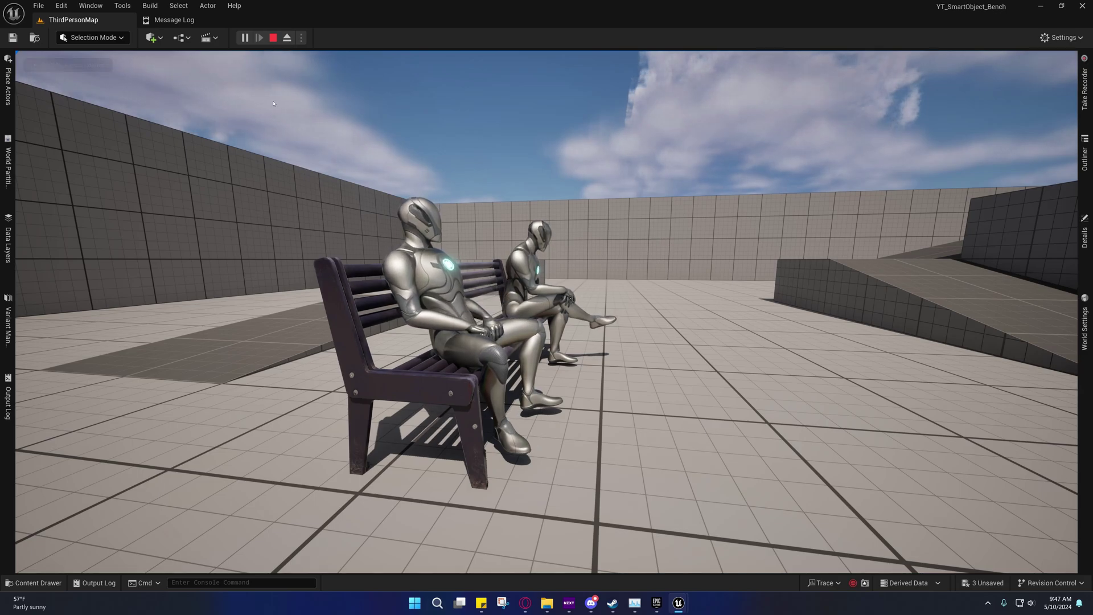
pyautogui.click(273, 37)
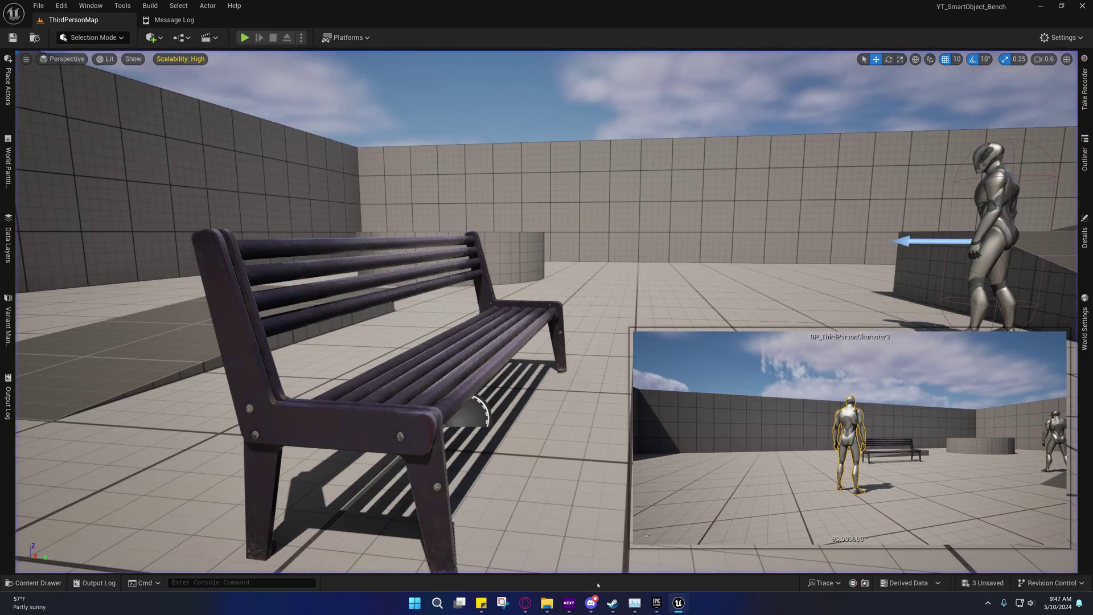
# - Review ST_Bench, the BP_ThirdPersonCharacter event graph and the ABP_Manny anim graph
pyautogui.moveTo(678, 603)
pyautogui.click(681, 546)
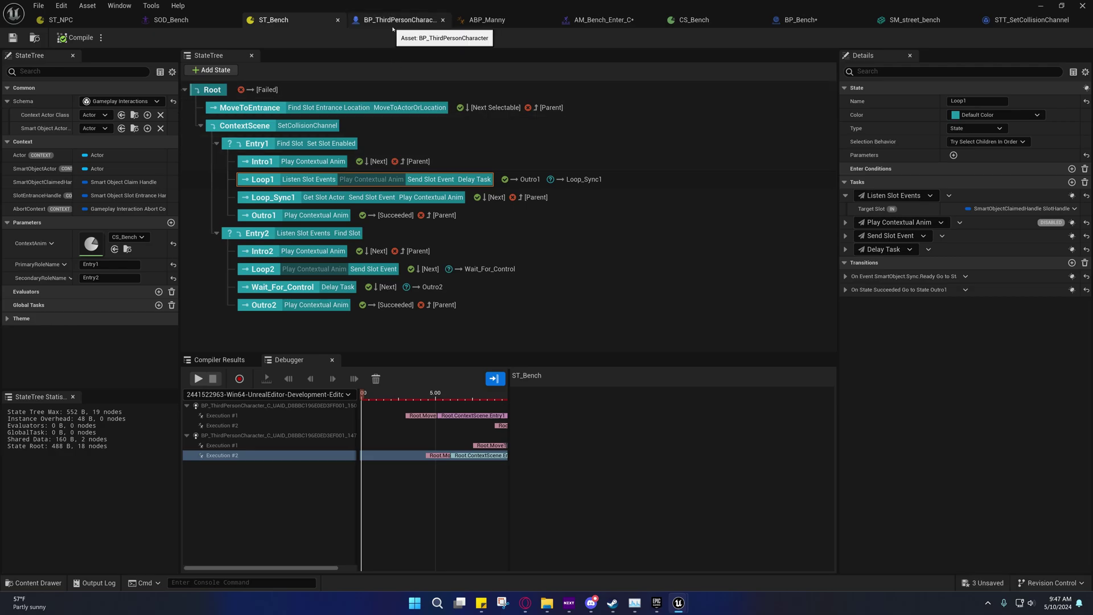
pyautogui.click(393, 26)
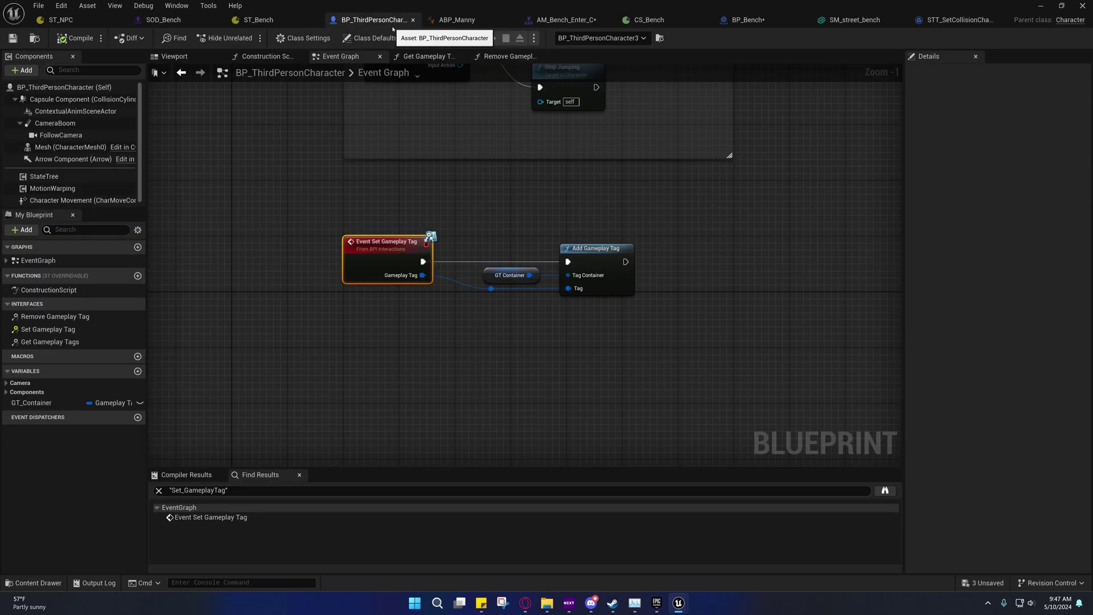
pyautogui.moveTo(521, 91); pyautogui.dragTo(470, 94, button='right')
pyautogui.click(473, 21)
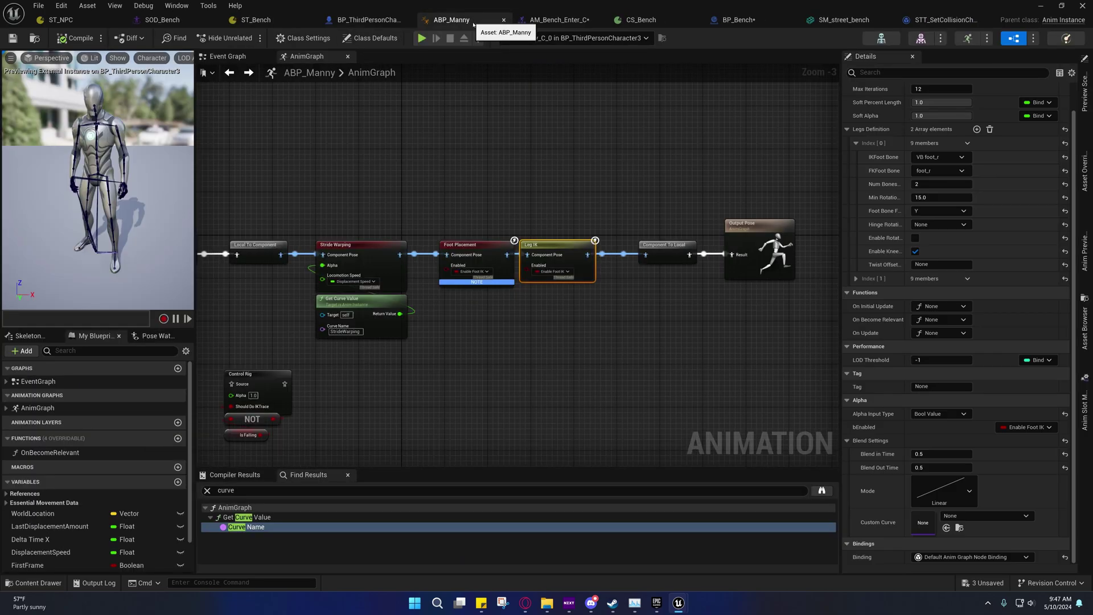
pyautogui.moveTo(535, 236); pyautogui.dragTo(513, 204, button='right')
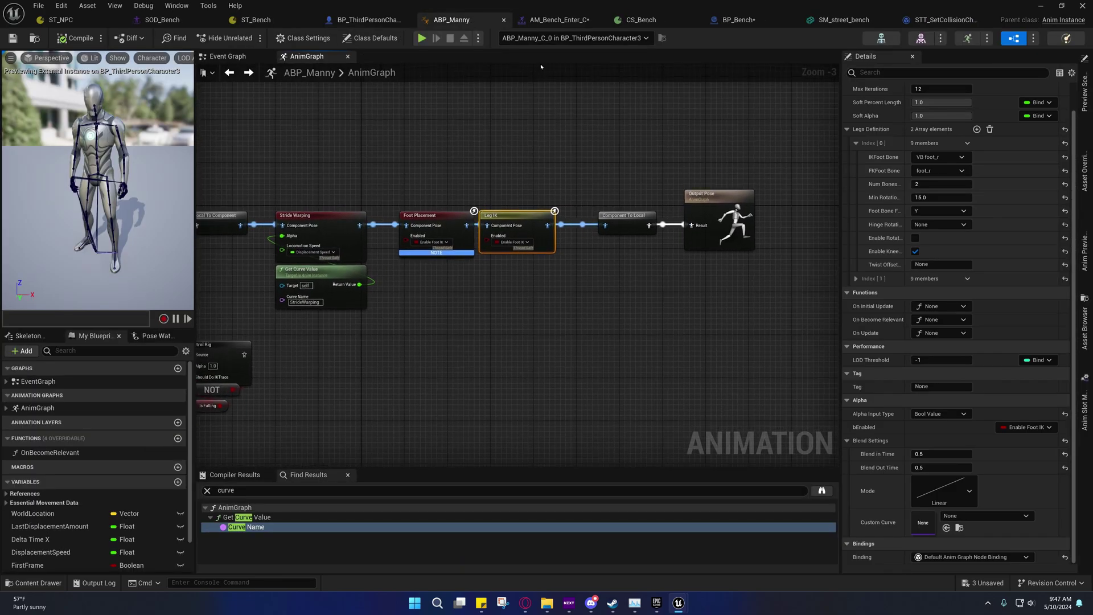
# - Save AM_Bench_Enter_C and scrub its preview to about frame 76
pyautogui.click(568, 20)
pyautogui.hotkey('ctrl', 's')
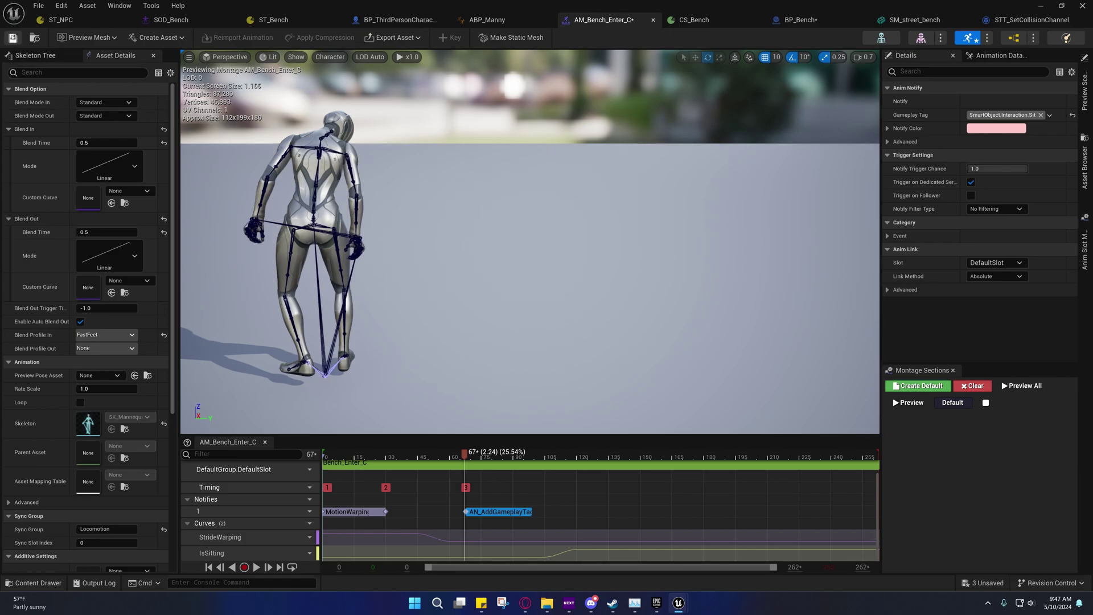
pyautogui.moveTo(466, 455); pyautogui.dragTo(483, 452)
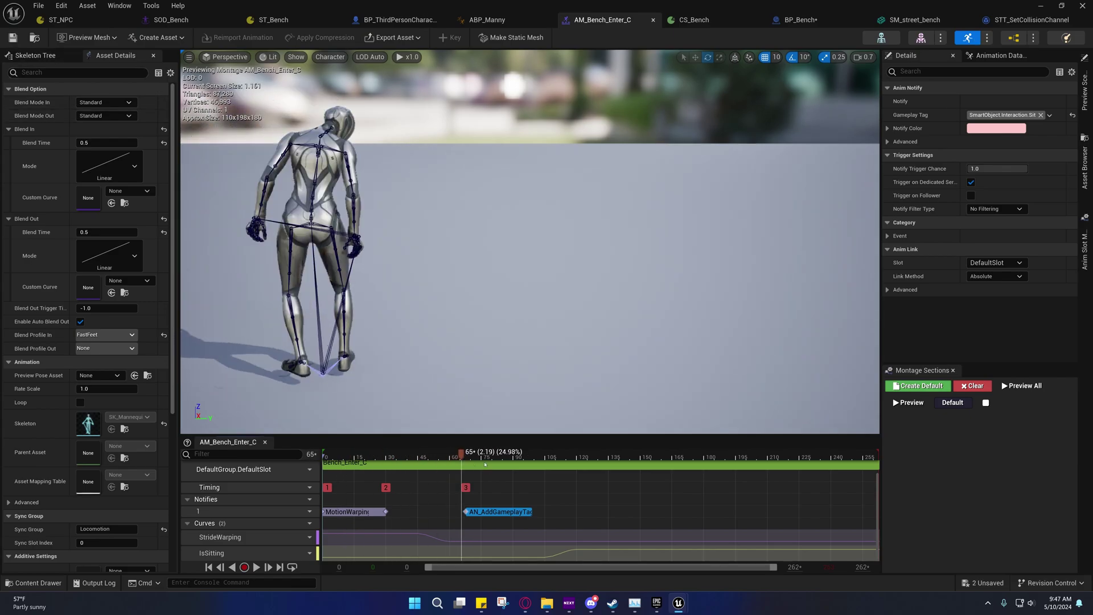
# - Reset the CS_Bench scene, then save and close the BP_Bench Blueprint
pyautogui.click(709, 18)
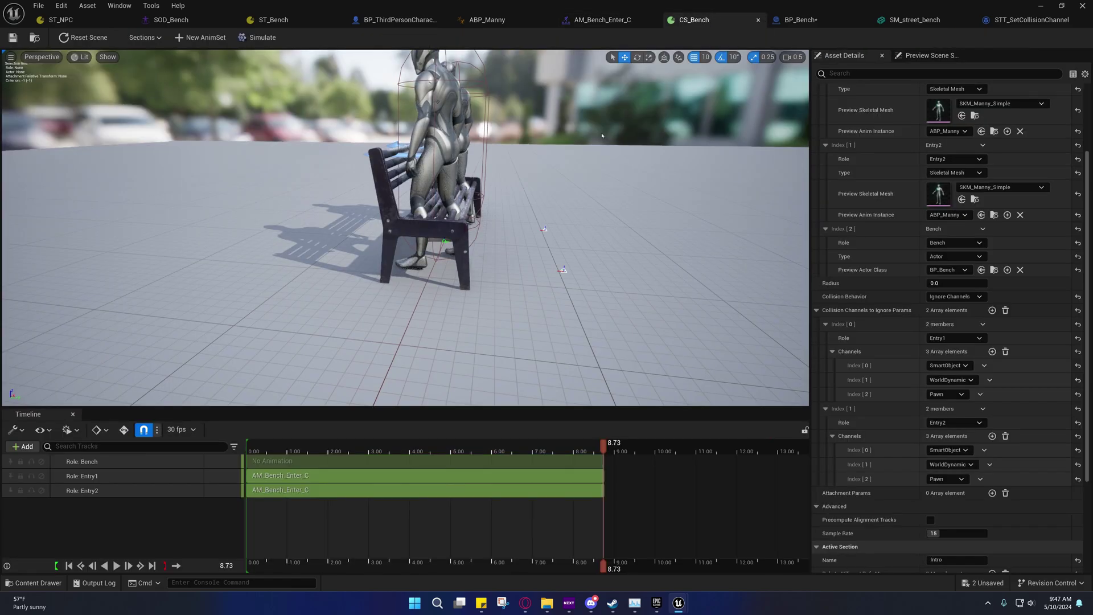
pyautogui.click(88, 44)
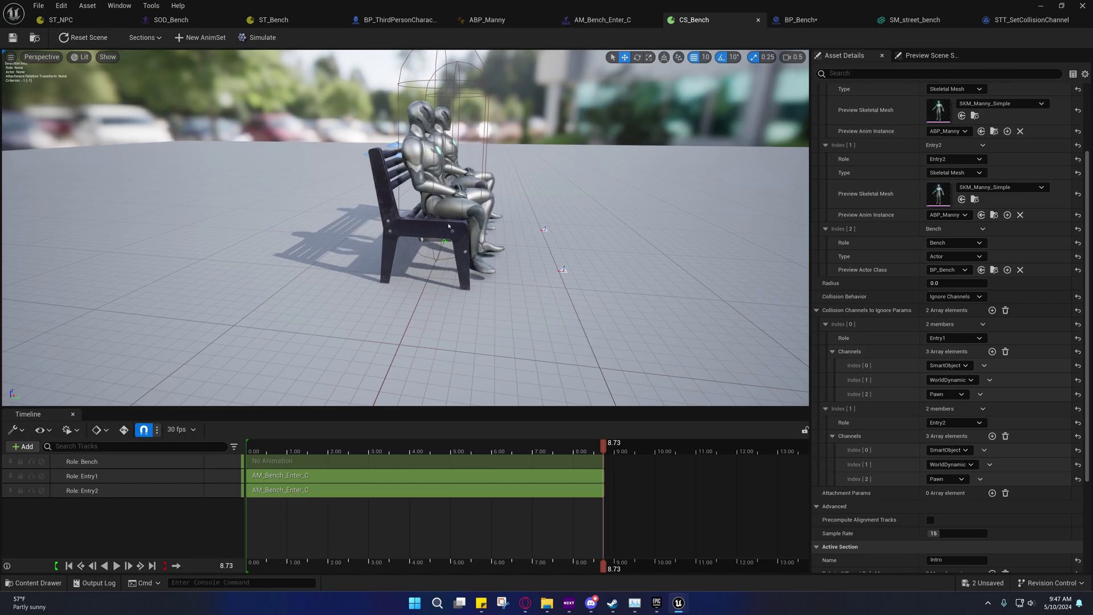
pyautogui.click(791, 19)
pyautogui.moveTo(507, 256); pyautogui.dragTo(421, 300, button='right')
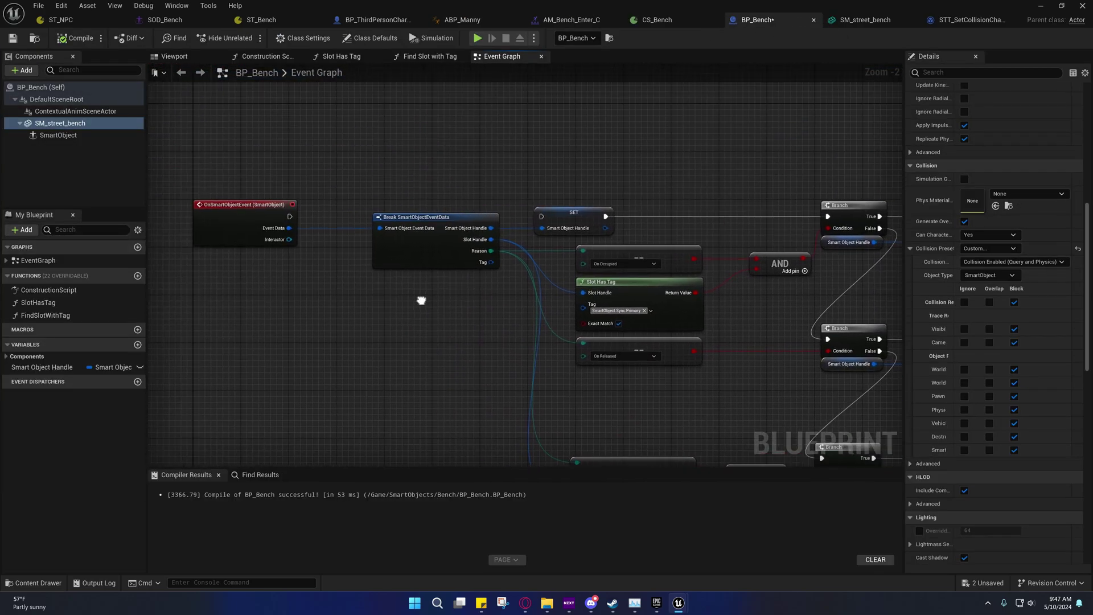
pyautogui.click(19, 39)
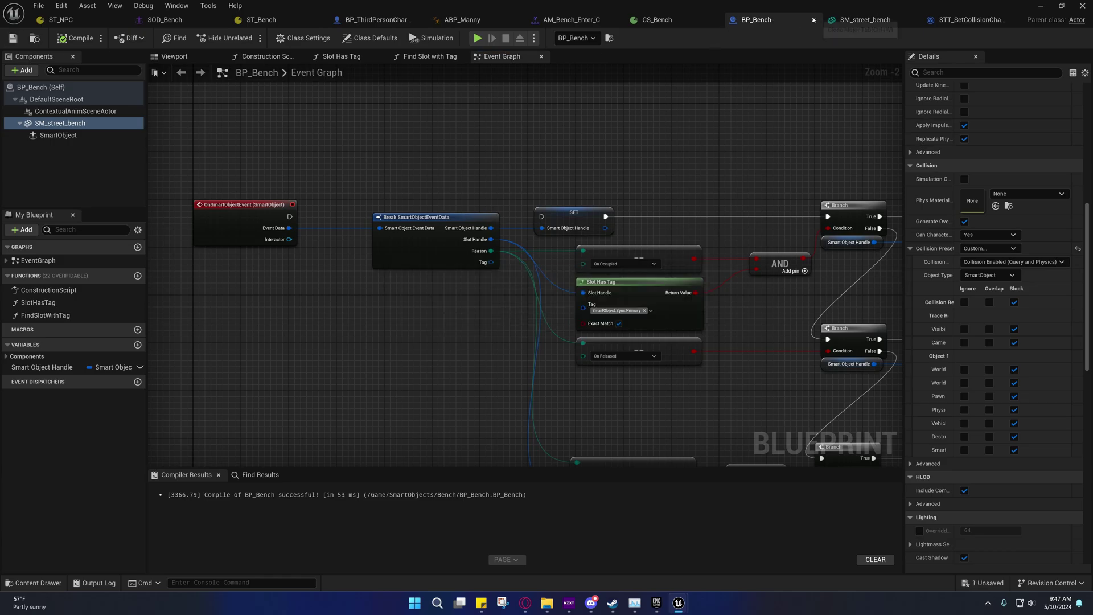
pyautogui.click(813, 20)
# - Close the SM_street_bench and STT_SetCollisionChannel editors and inspect the seated mannequins up close
pyautogui.click(842, 23)
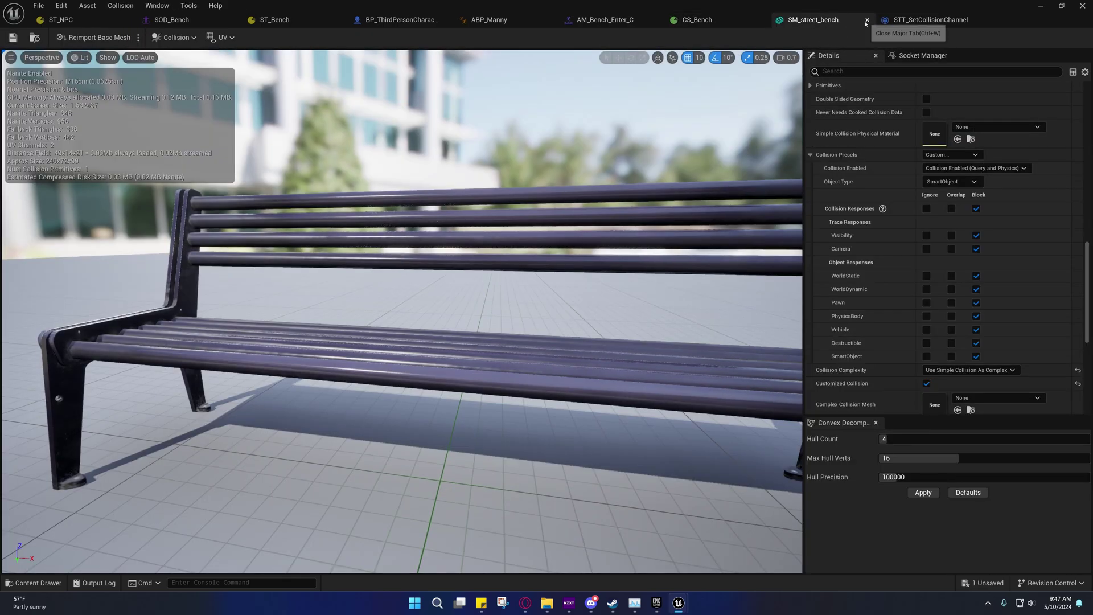
pyautogui.moveTo(398, 313); pyautogui.dragTo(513, 313)
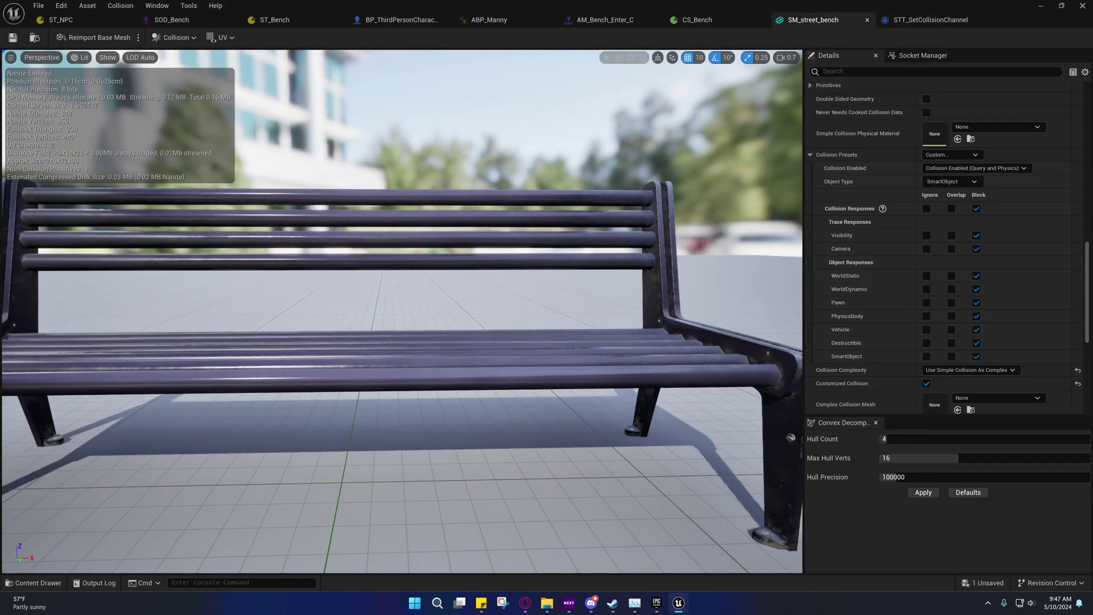
pyautogui.click(867, 22)
pyautogui.click(867, 21)
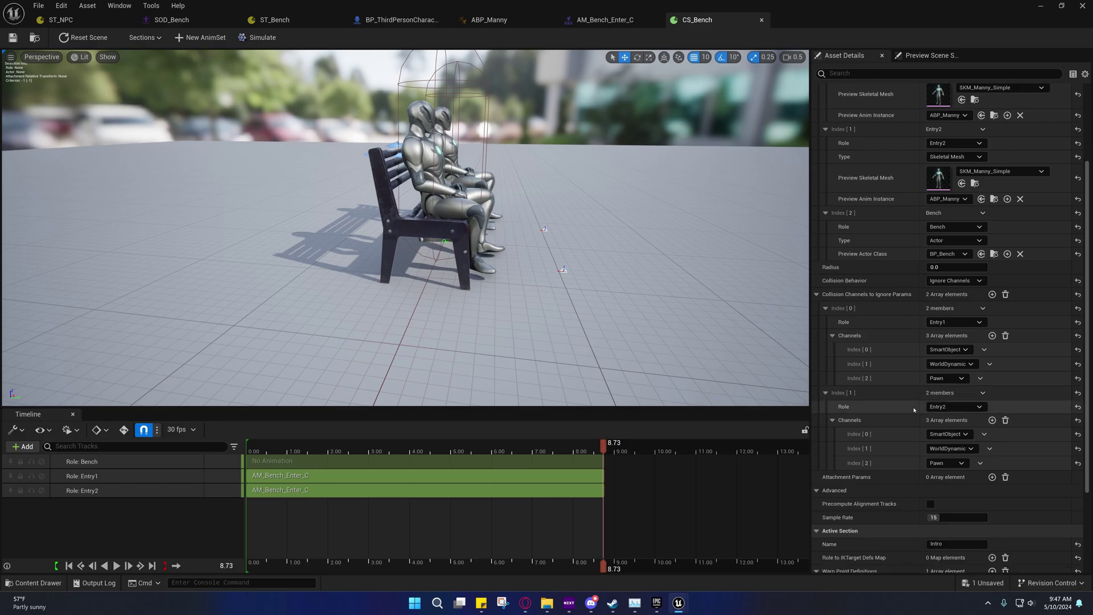
pyautogui.scroll(-4, 914, 410)
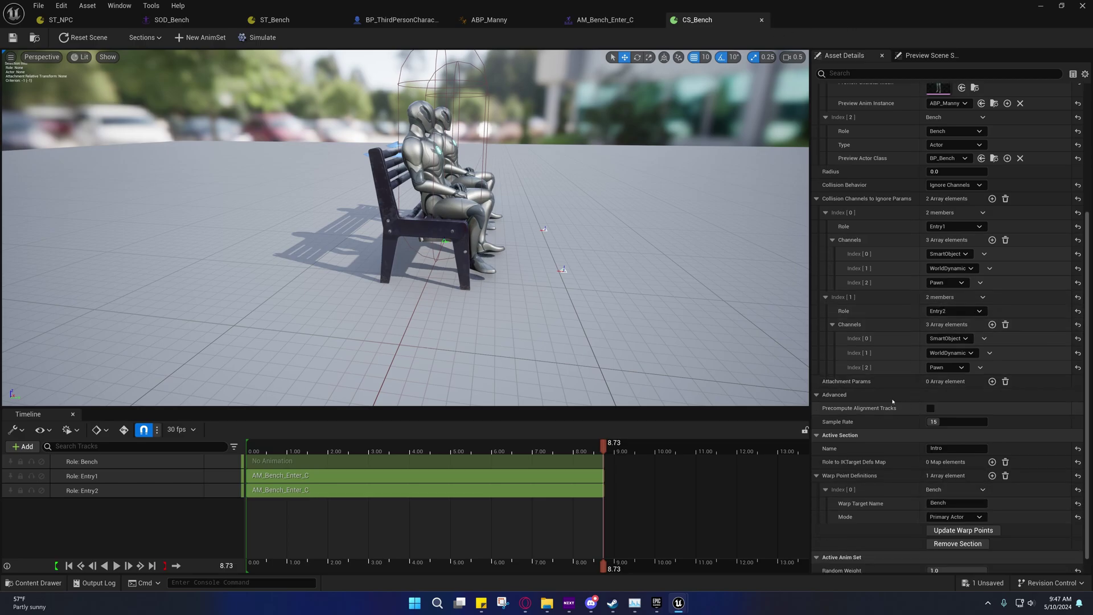
pyautogui.moveTo(512, 256); pyautogui.dragTo(547, 250, button='right')
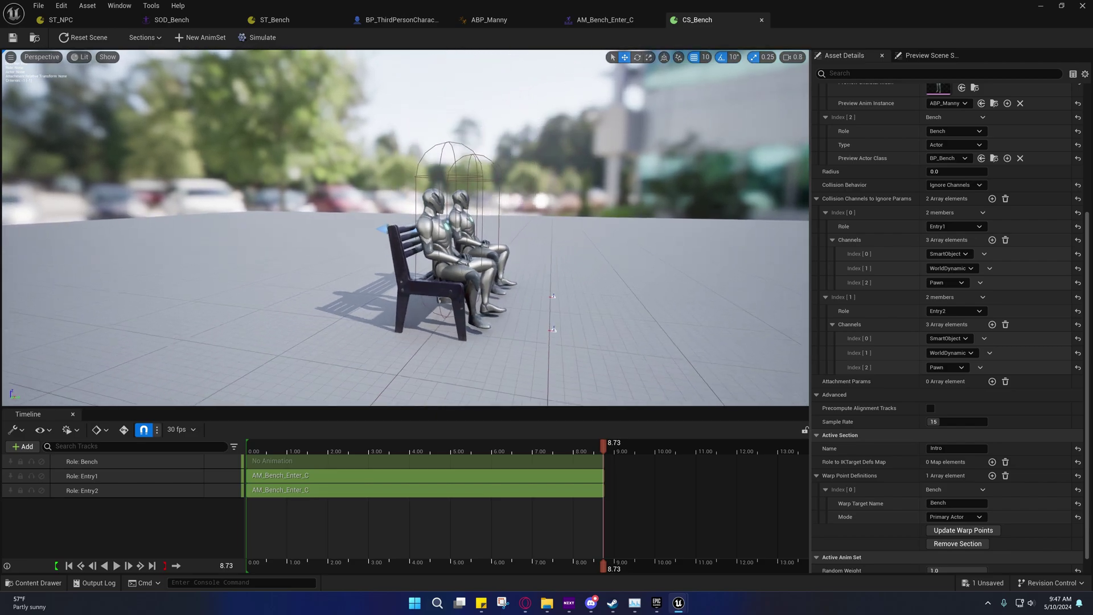
pyautogui.moveTo(405, 228); pyautogui.dragTo(432, 228, button='right')
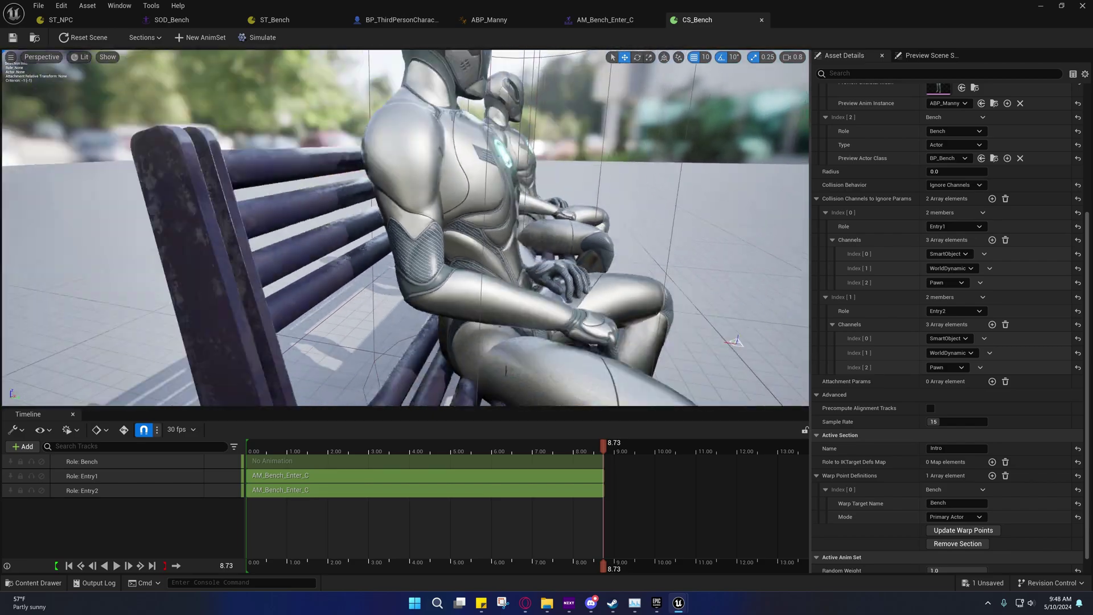
pyautogui.moveTo(581, 270); pyautogui.dragTo(581, 270, button='right')
pyautogui.moveTo(497, 272); pyautogui.dragTo(497, 273, button='right')
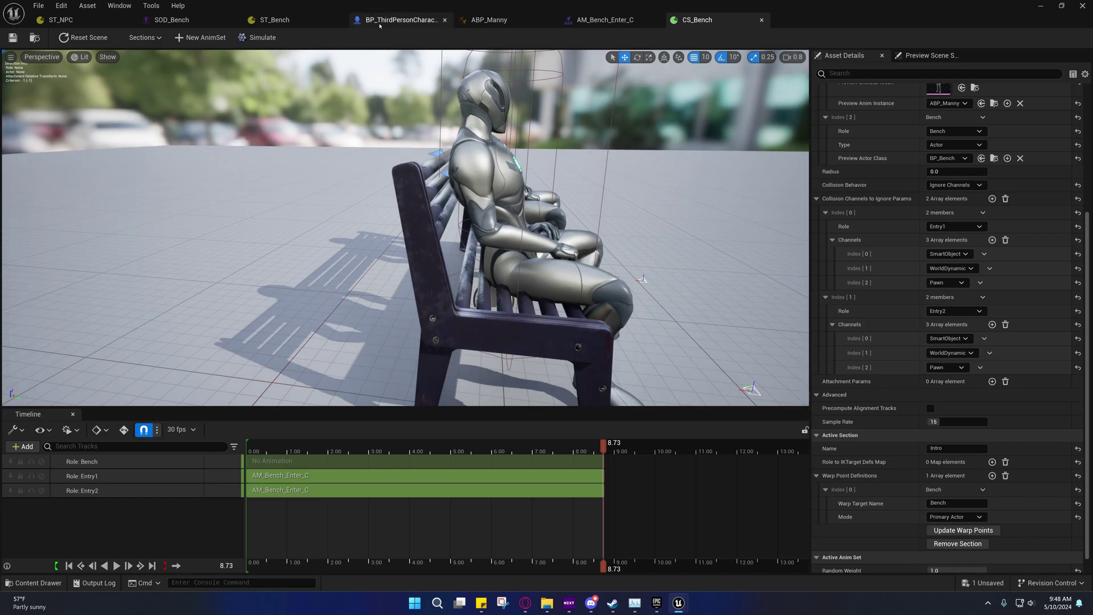
# - Open BP_Bench from SOD_Bench's Object Actor Class via the Content Drawer
pyautogui.click(604, 19)
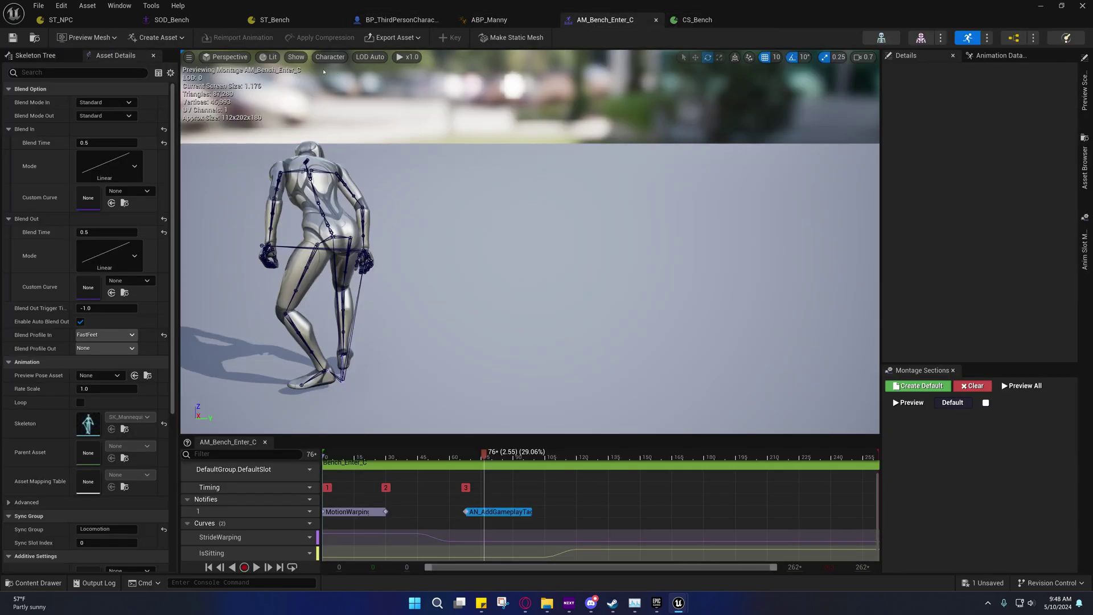
pyautogui.click(171, 19)
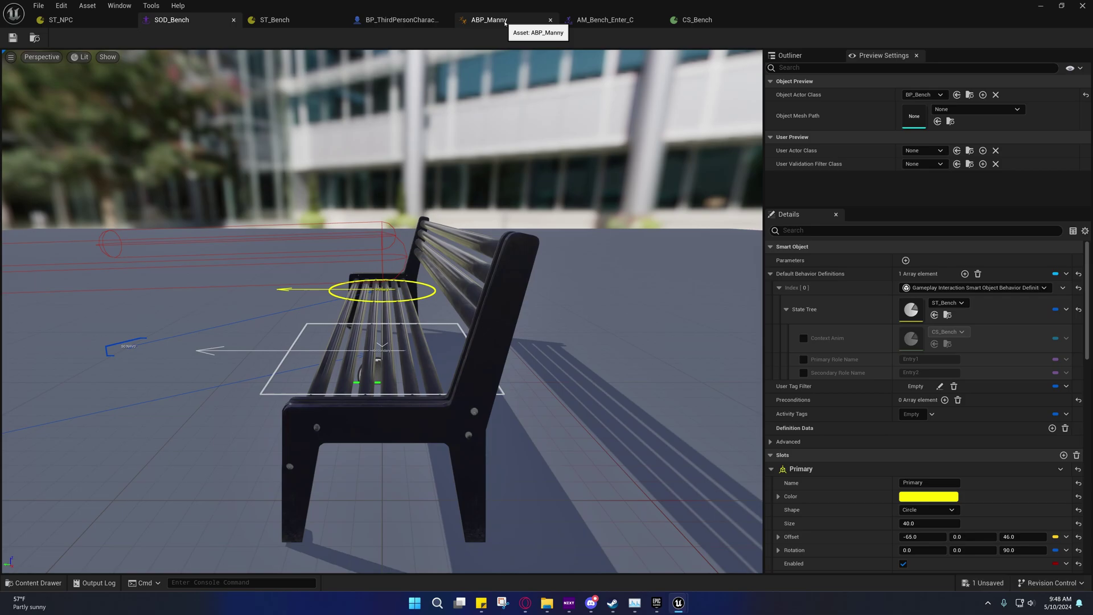
pyautogui.click(626, 20)
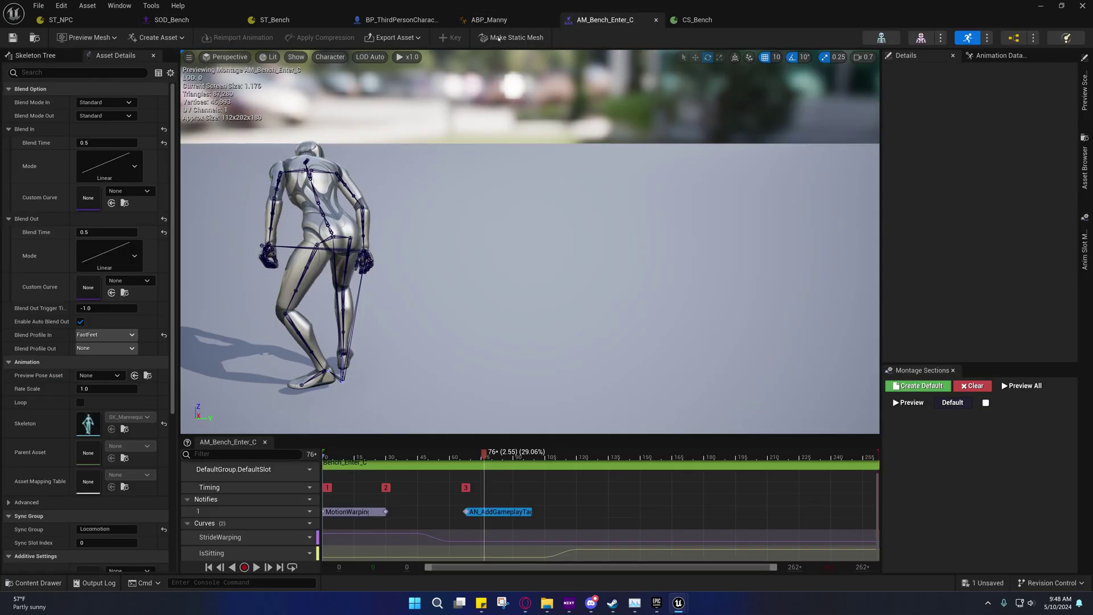
pyautogui.click(171, 20)
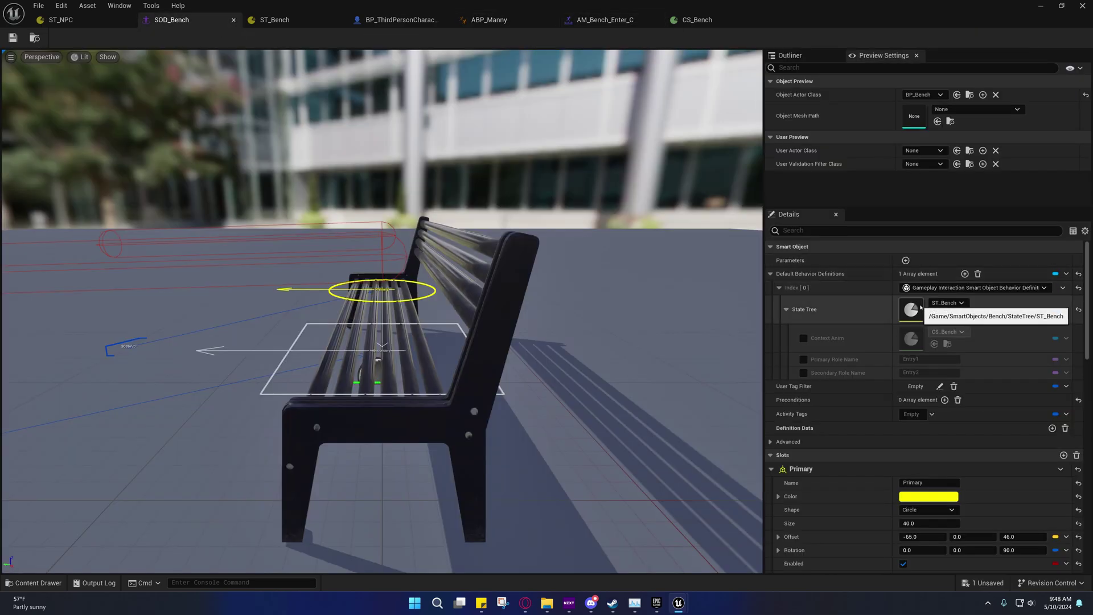
pyautogui.click(969, 95)
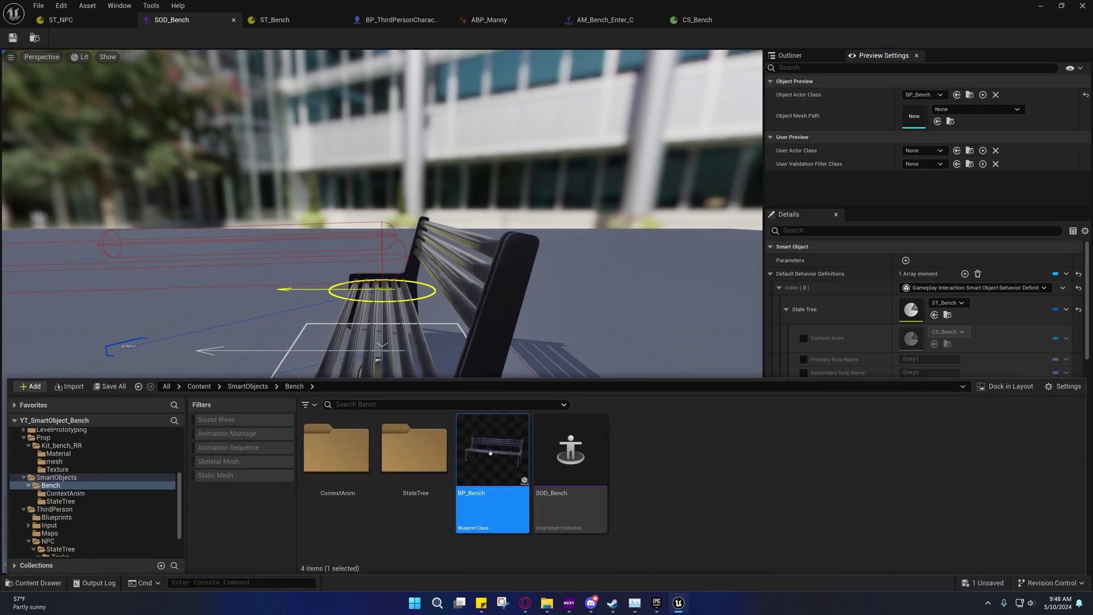
pyautogui.doubleClick(490, 452)
# - Review the SM_street_bench component's SmartObject collision settings
pyautogui.click(60, 124)
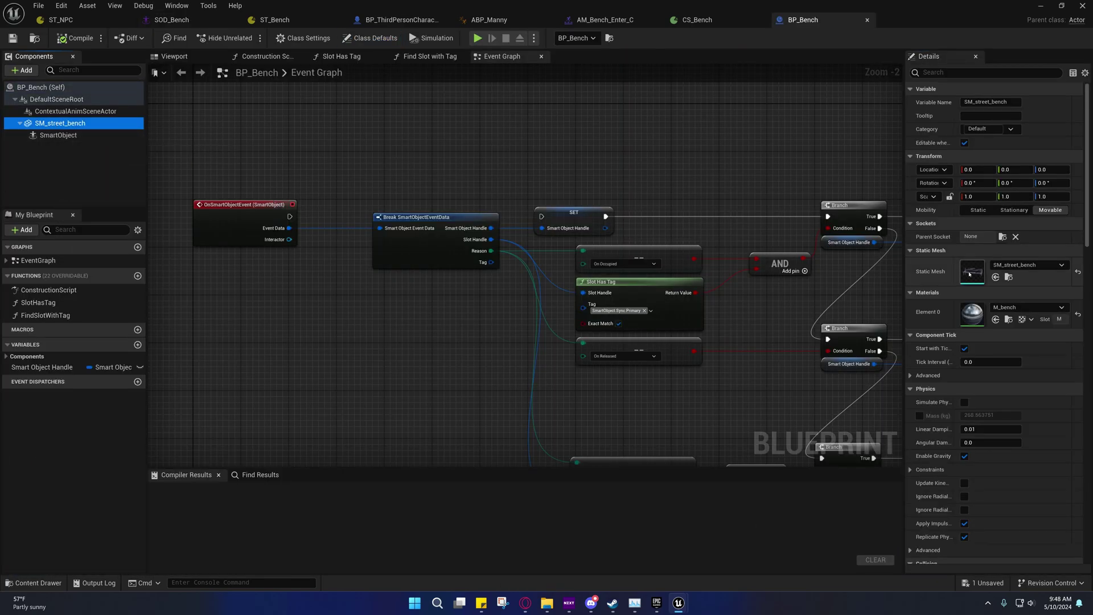
pyautogui.scroll(-10, 947, 306)
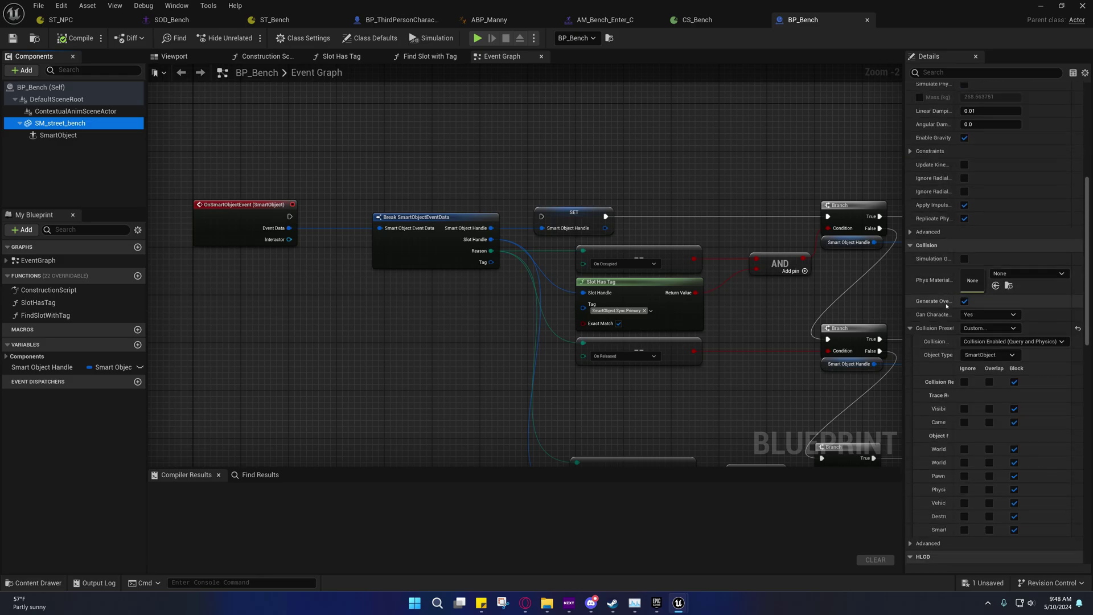
pyautogui.scroll(-1, 1005, 387)
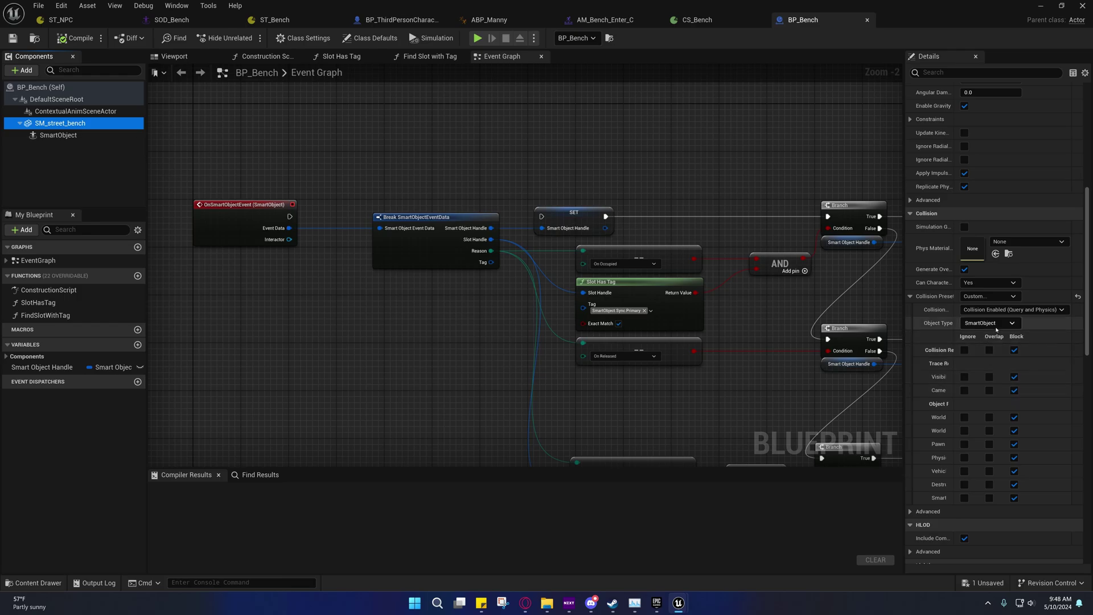
pyautogui.moveTo(667, 319); pyautogui.dragTo(554, 217, button='right')
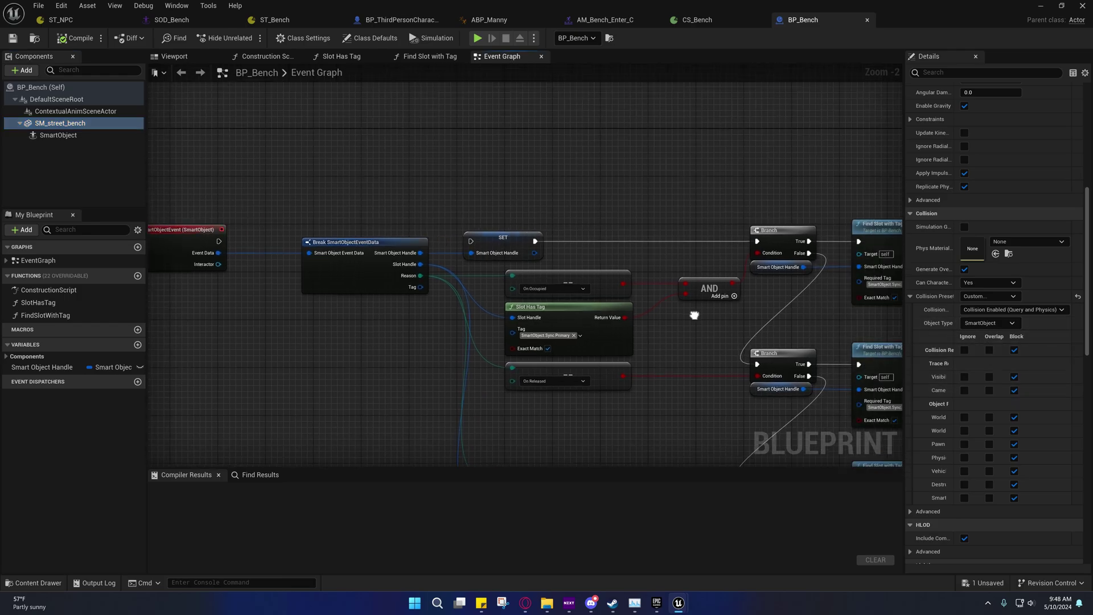
# - Orbit the bench in the Blueprint's 3D preview, then return to ST_Bench
pyautogui.click(174, 56)
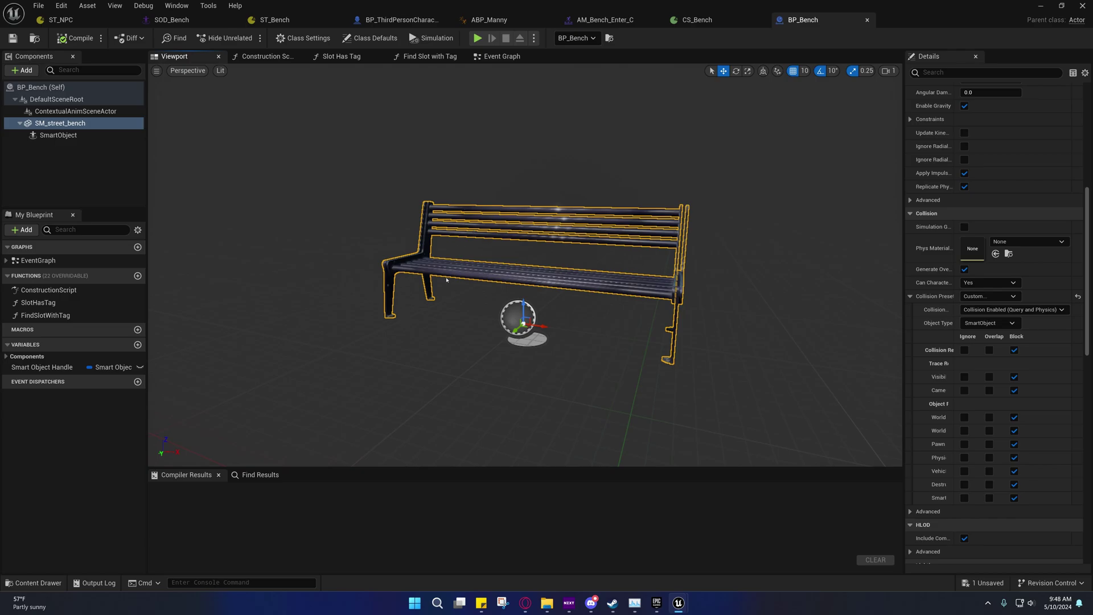
pyautogui.moveTo(526, 279); pyautogui.dragTo(526, 279, button='right')
pyautogui.scroll(-1, 526, 279)
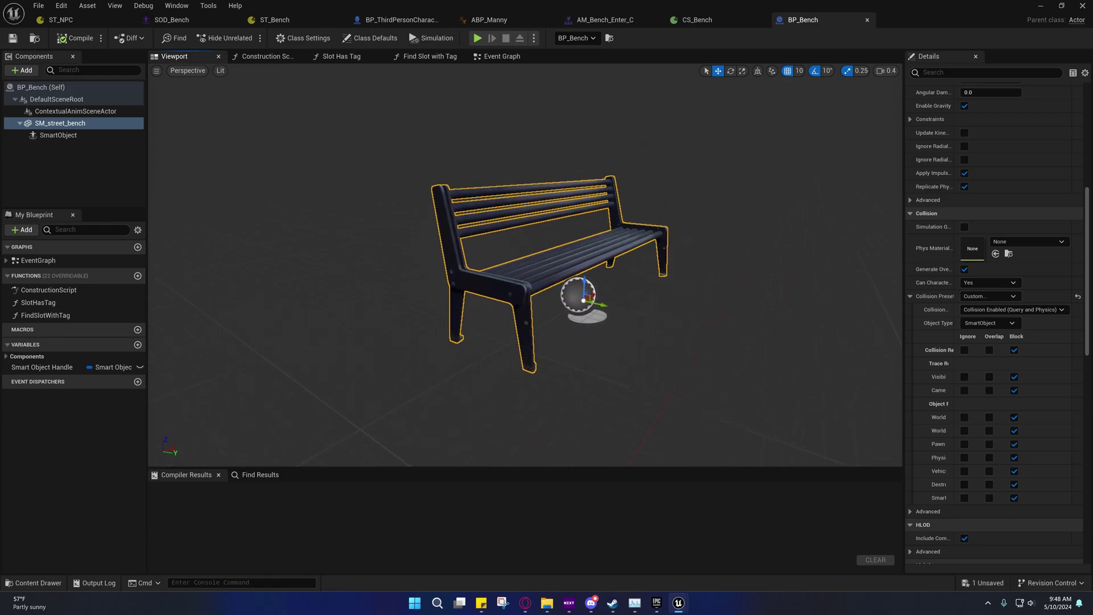
pyautogui.moveTo(297, 111); pyautogui.dragTo(297, 111, button='right')
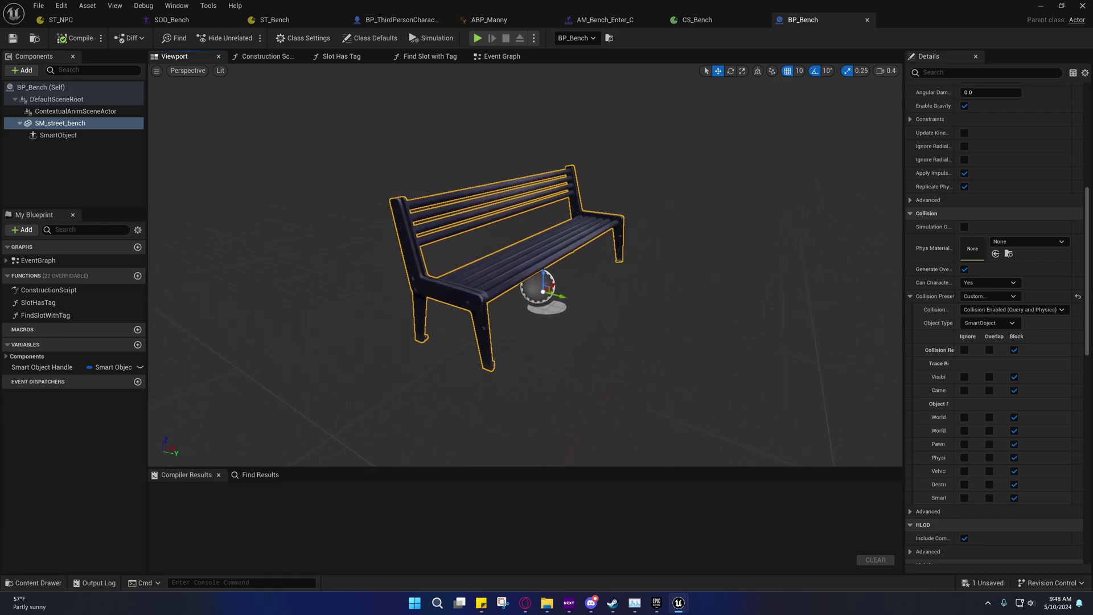
pyautogui.click(275, 20)
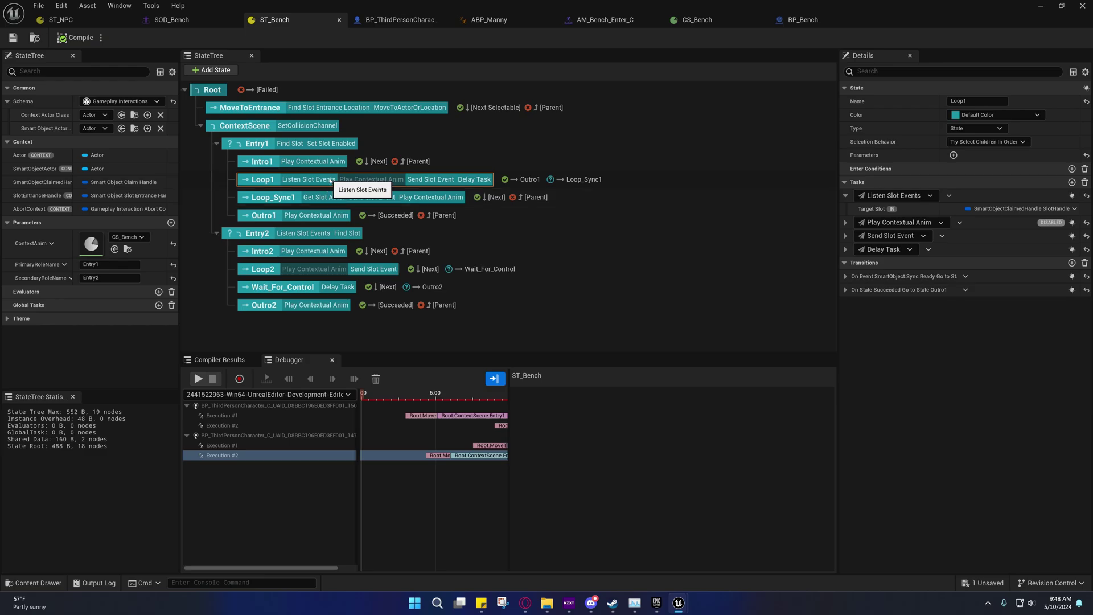